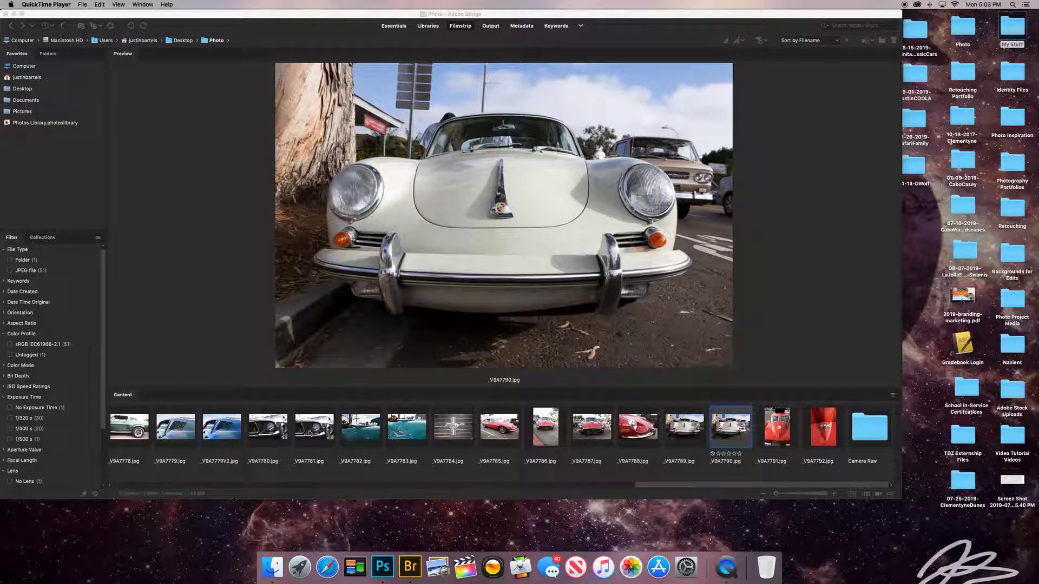
# Select the range of photos from _V9A7780 to _V9A7790 in the filmstrip.
pyautogui.keyDown('shift'); pyautogui.click(275, 434); pyautogui.keyUp('shift')
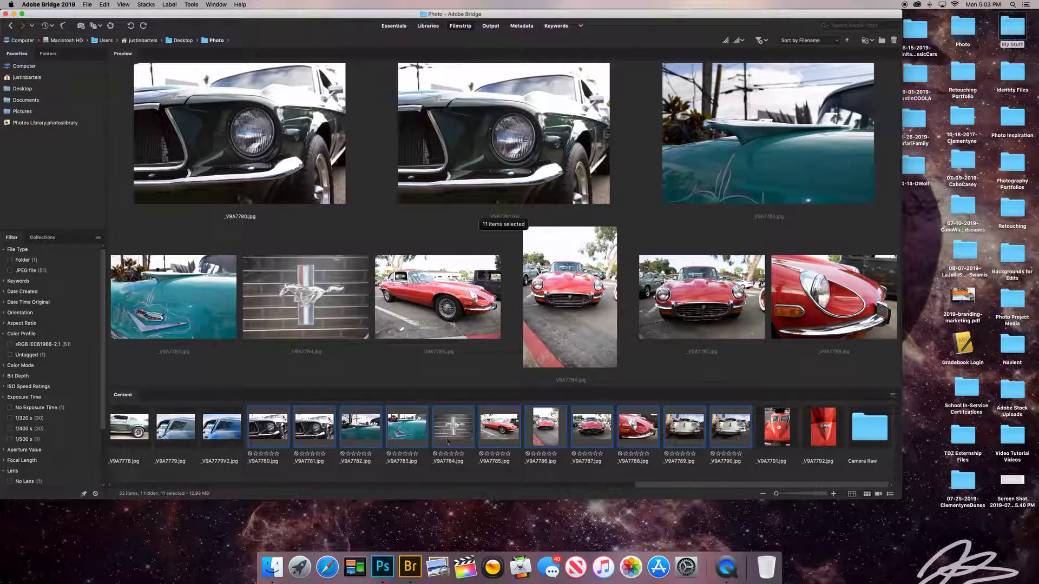
pyautogui.click(725, 433)
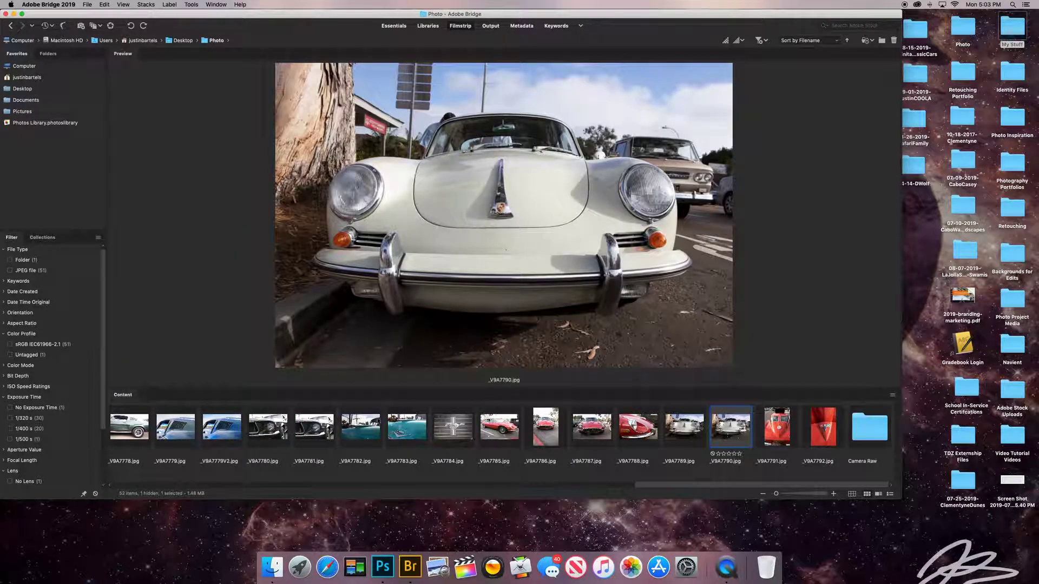
pyautogui.keyDown('shift'); pyautogui.click(270, 433); pyautogui.keyUp('shift')
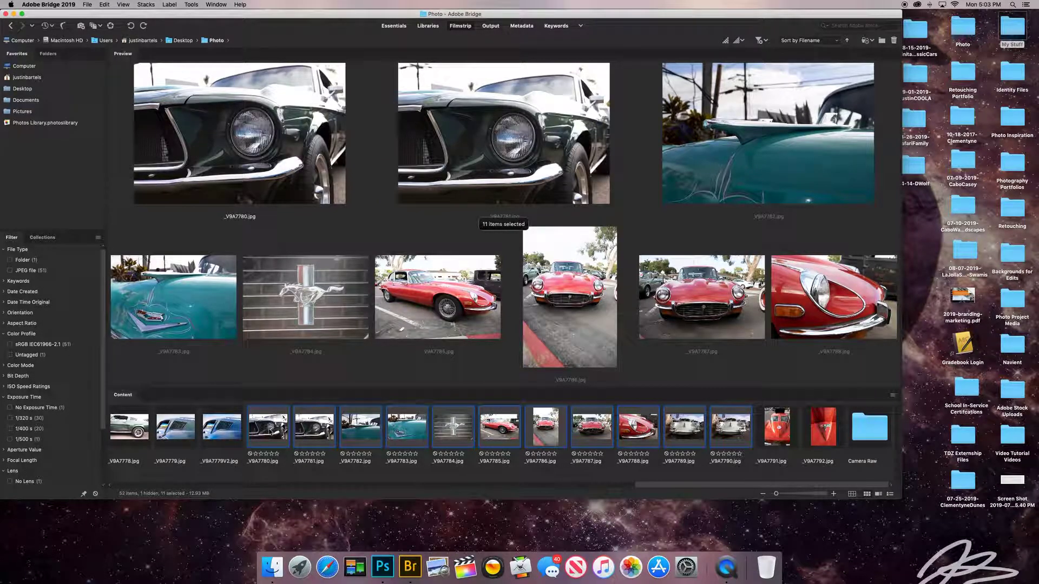
# Select _V9A7780 alone, then add _V9A7782, _V9A7784, _V9A7786, _V9A7788, _V9A7790 and _V9A7792.
pyautogui.click(276, 432)
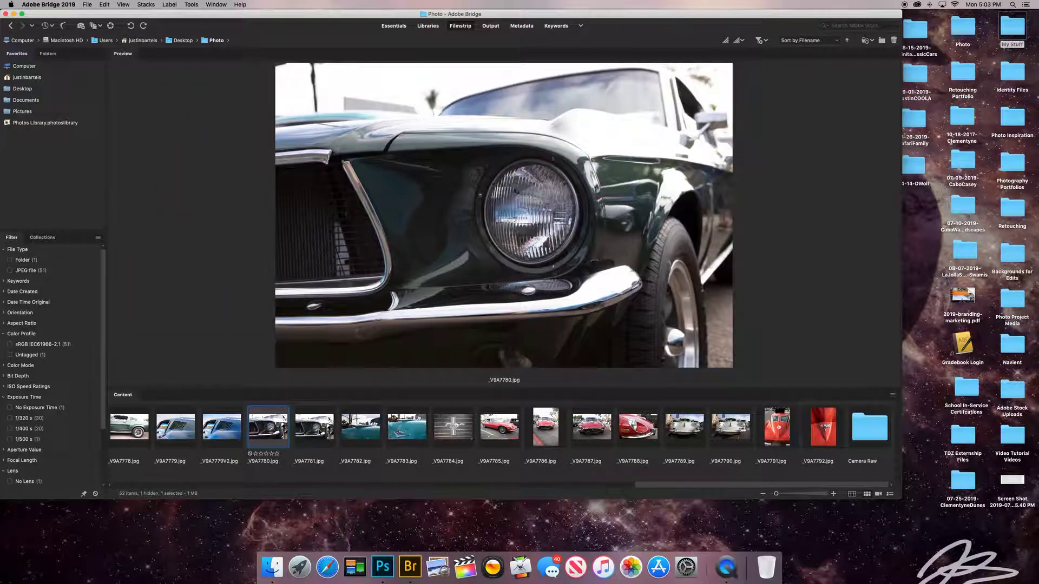
pyautogui.keyDown('super'); pyautogui.click(367, 430); pyautogui.keyUp('super')
pyautogui.keyDown('super'); pyautogui.click(453, 428); pyautogui.keyUp('super')
pyautogui.keyDown('super'); pyautogui.click(545, 429); pyautogui.keyUp('super')
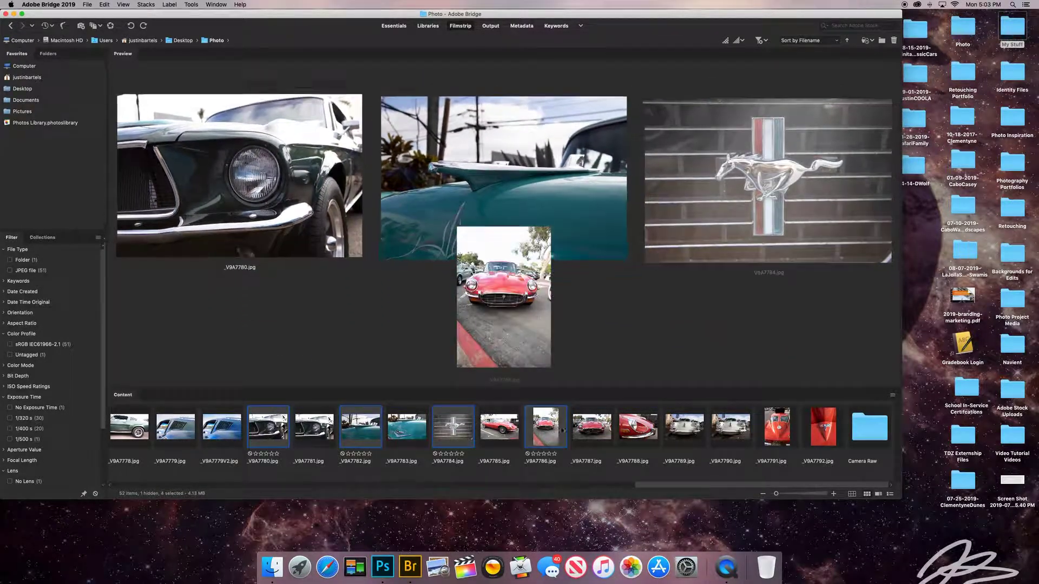
pyautogui.keyDown('super'); pyautogui.click(649, 433); pyautogui.keyUp('super')
pyautogui.keyDown('super'); pyautogui.click(730, 428); pyautogui.keyUp('super')
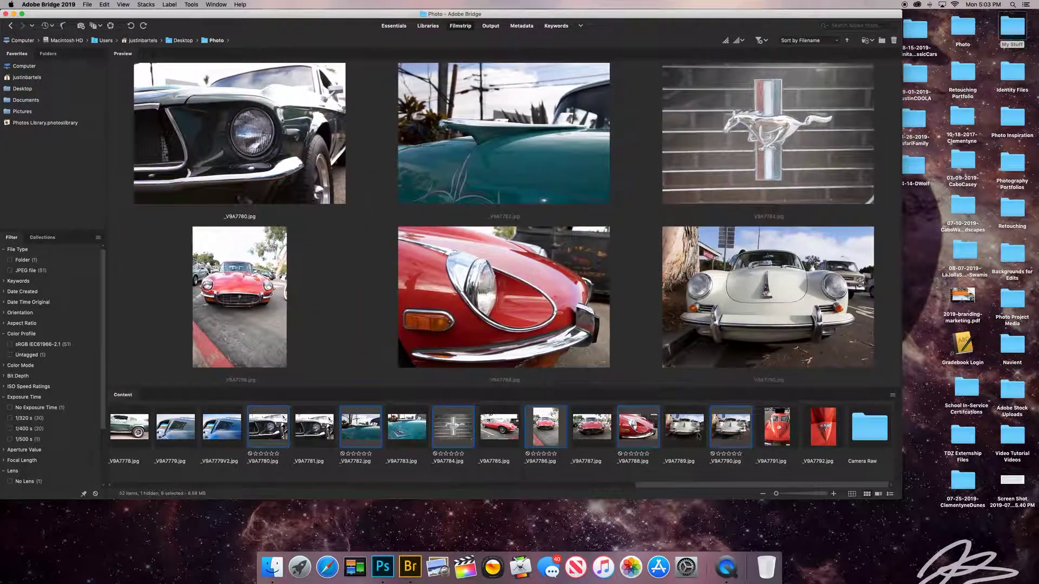
pyautogui.keyDown('super'); pyautogui.click(821, 426); pyautogui.keyUp('super')
# Send the selected photos to the Camera Raw folder from the context menu and by dragging.
pyautogui.rightClick(818, 426)
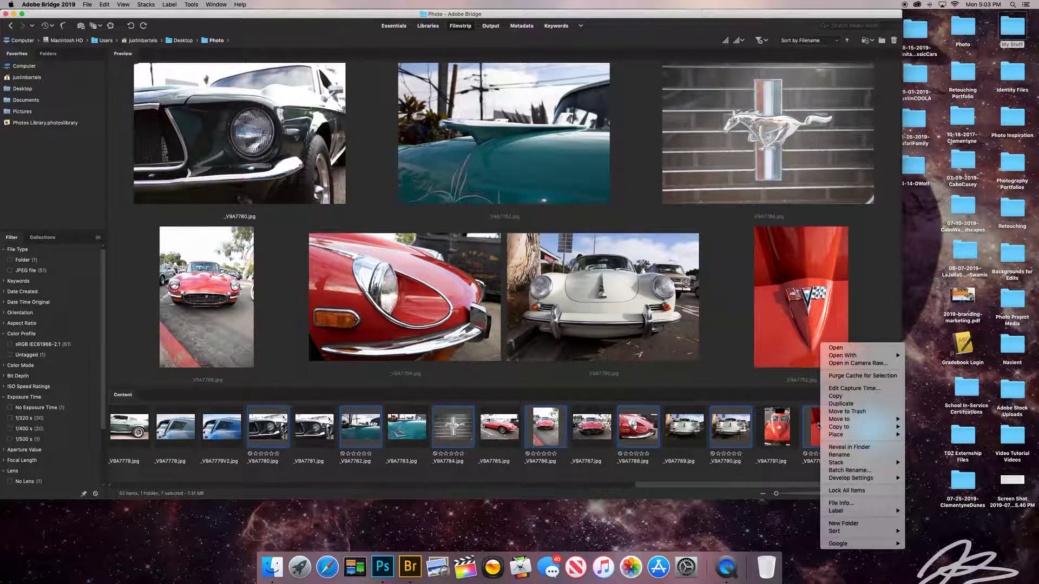
pyautogui.moveTo(838, 420)
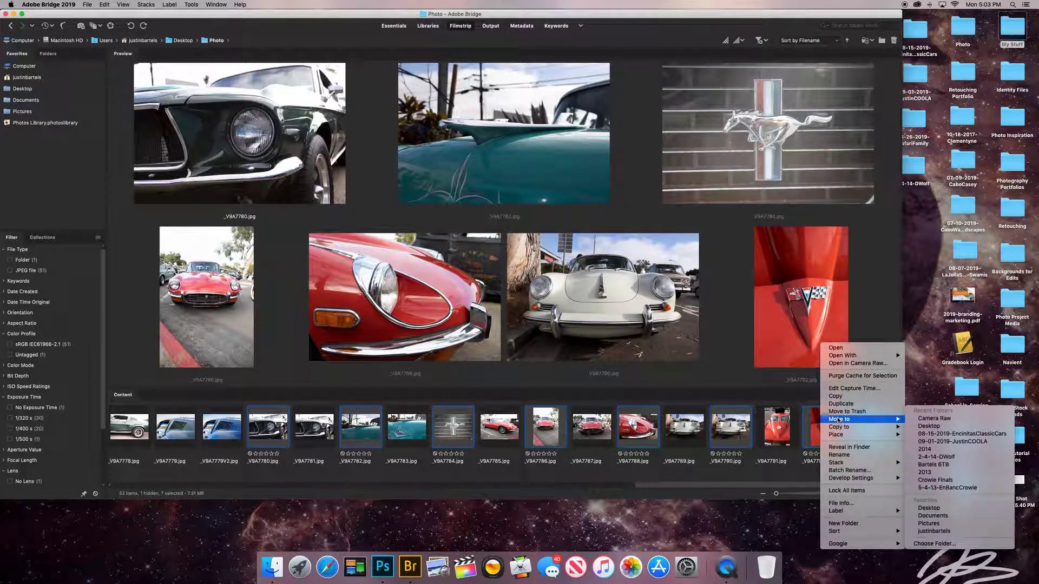
pyautogui.click(918, 419)
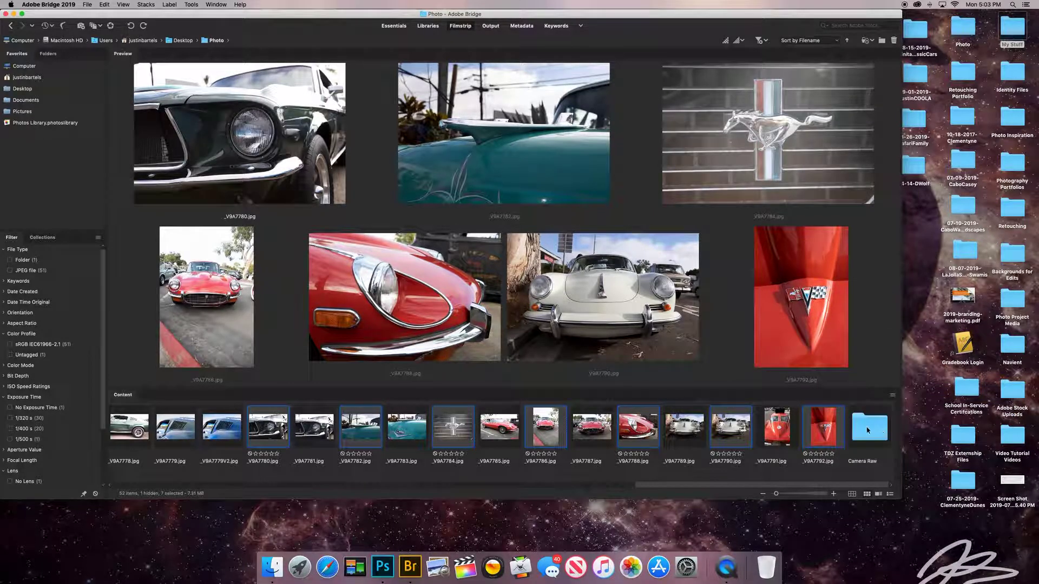
pyautogui.moveTo(812, 430)
pyautogui.mouseDown()
pyautogui.moveTo(865, 429)
pyautogui.moveTo(828, 431)
pyautogui.mouseUp()
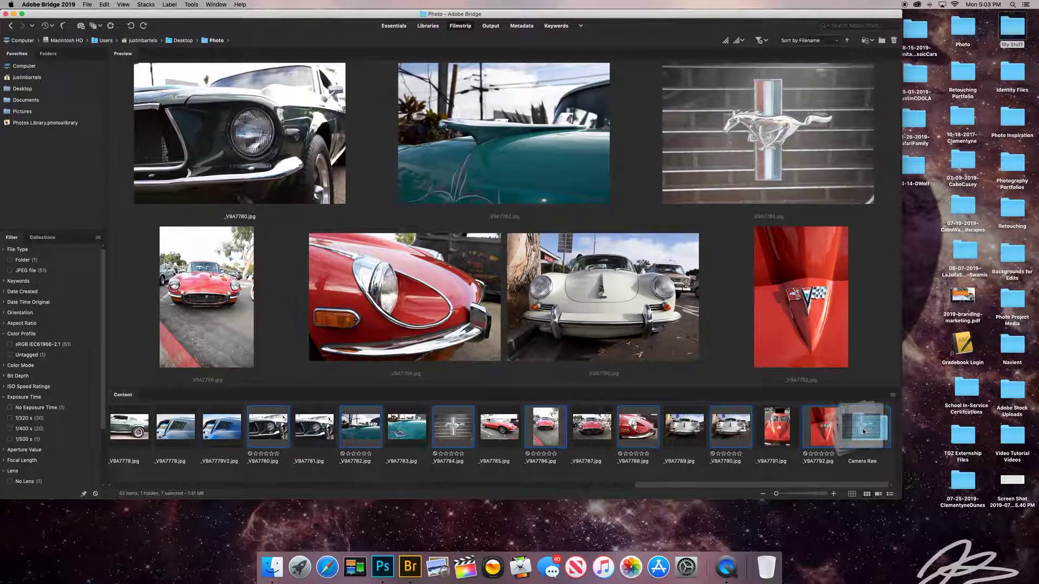
# Copy the selected photos into the Camera Raw folder and select that folder.
pyautogui.rightClick(828, 431)
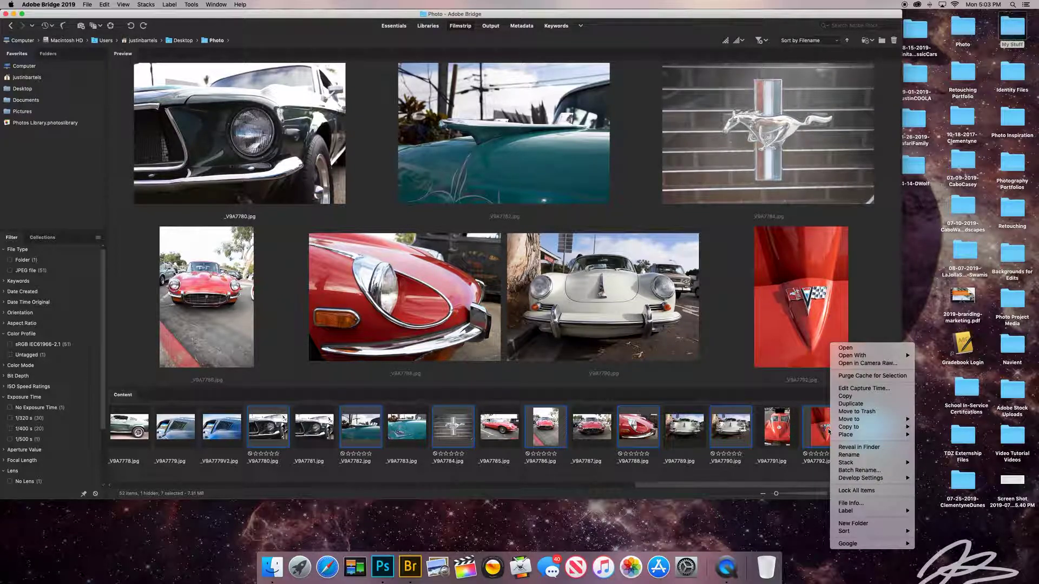
pyautogui.moveTo(846, 429)
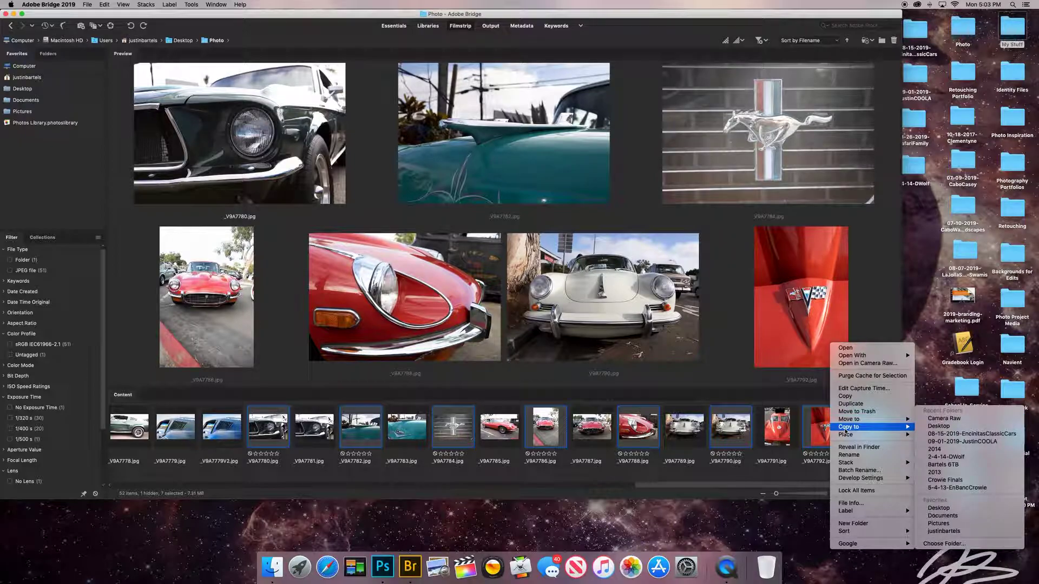
pyautogui.click(936, 420)
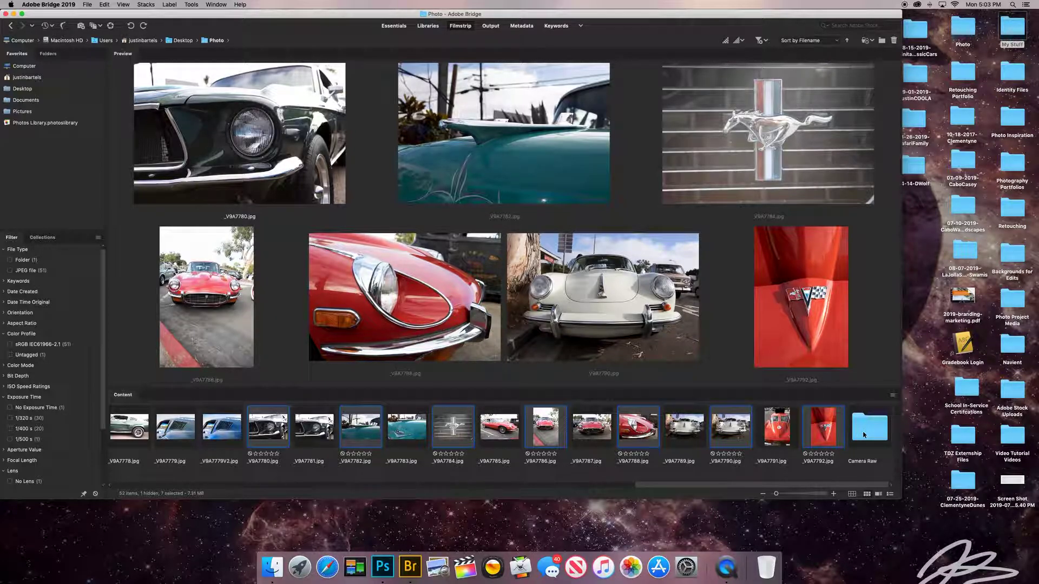
pyautogui.click(864, 434)
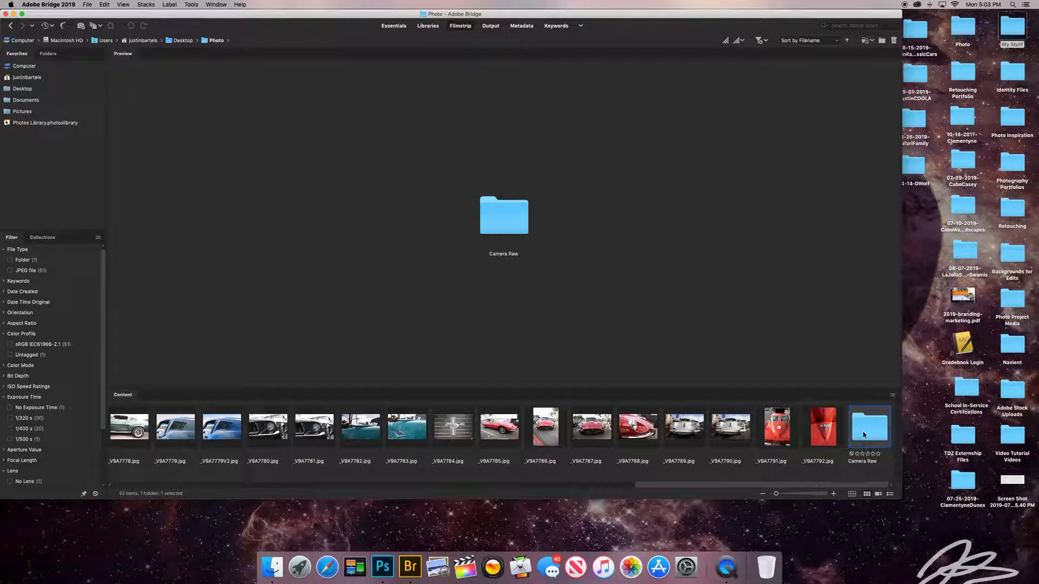
# Open the Camera Raw folder, select all seven photos and duplicate them.
pyautogui.doubleClick(863, 434)
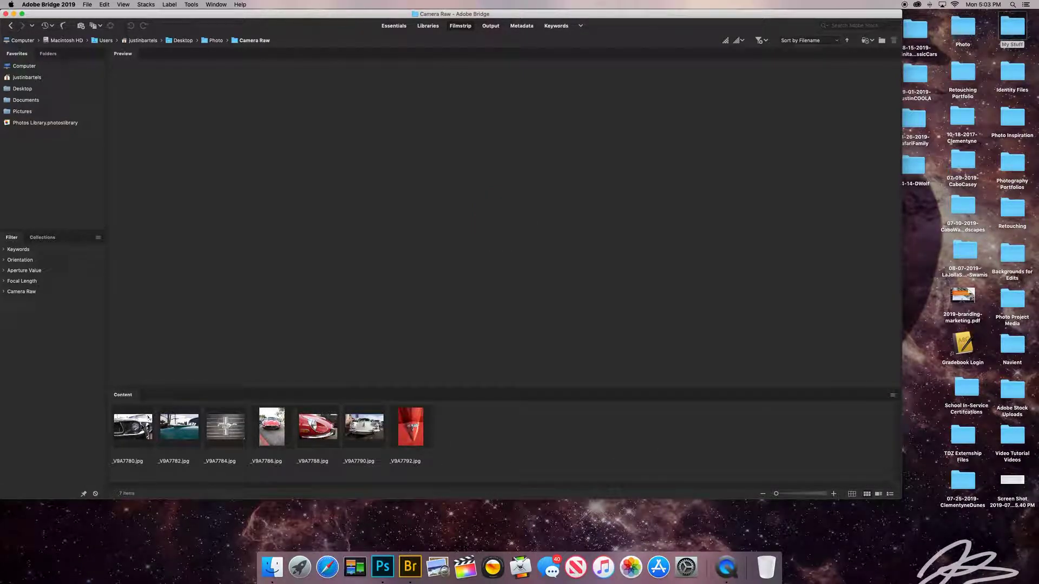
pyautogui.click(131, 427)
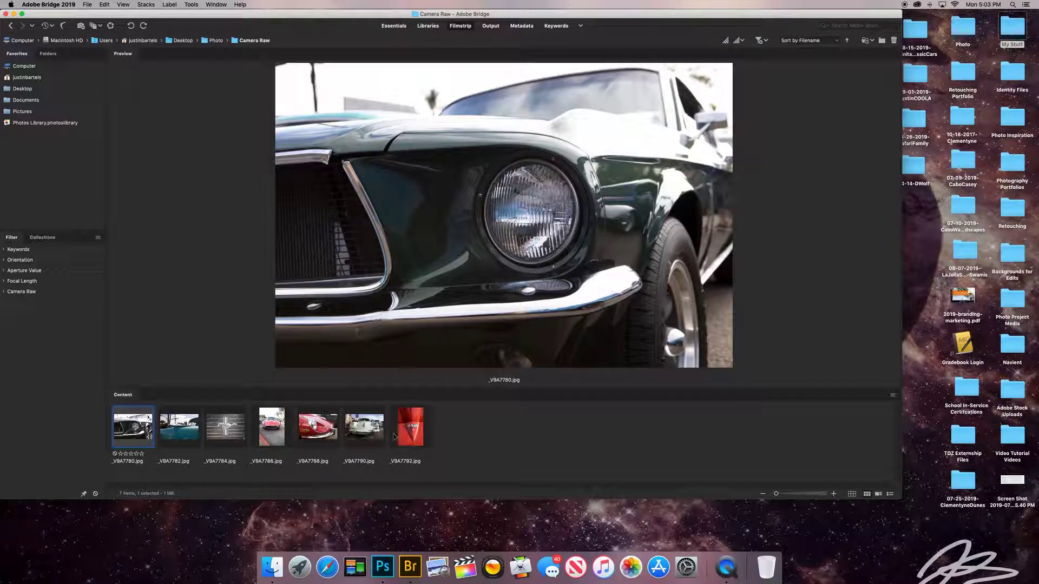
pyautogui.keyDown('shift'); pyautogui.click(418, 436); pyautogui.keyUp('shift')
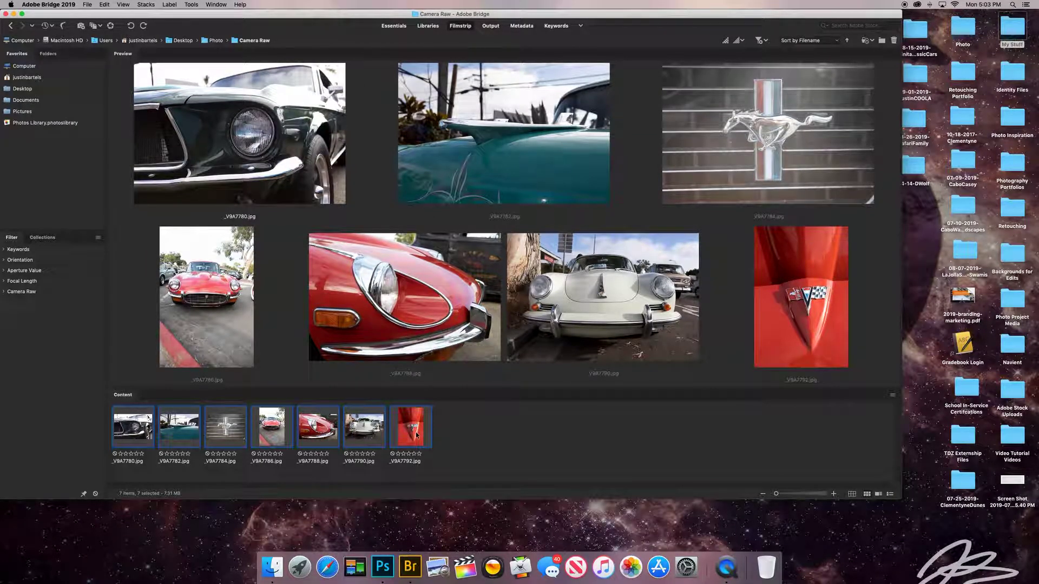
pyautogui.click(140, 430)
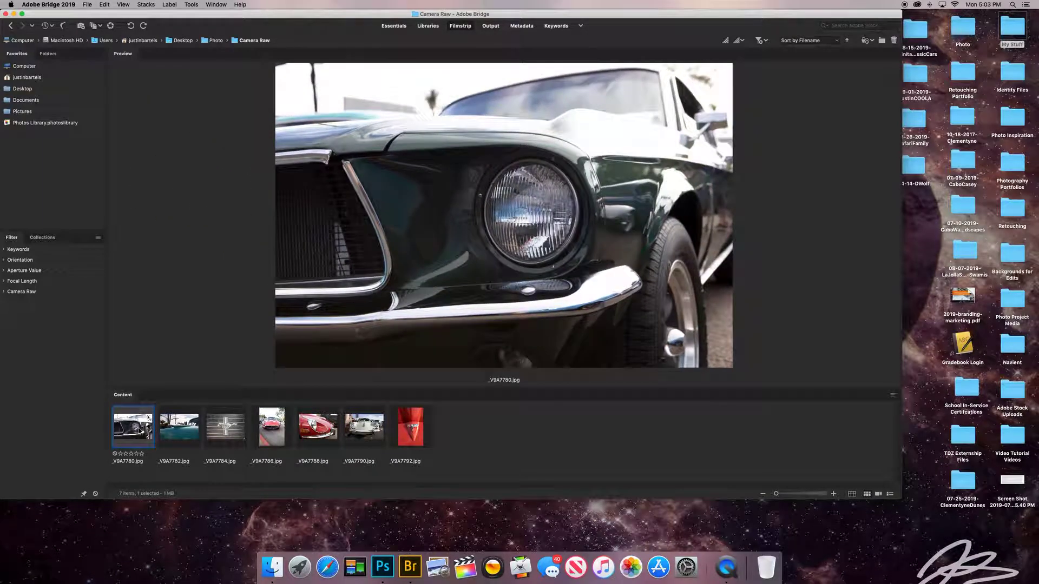
pyautogui.press('super+a')
pyautogui.click(140, 430)
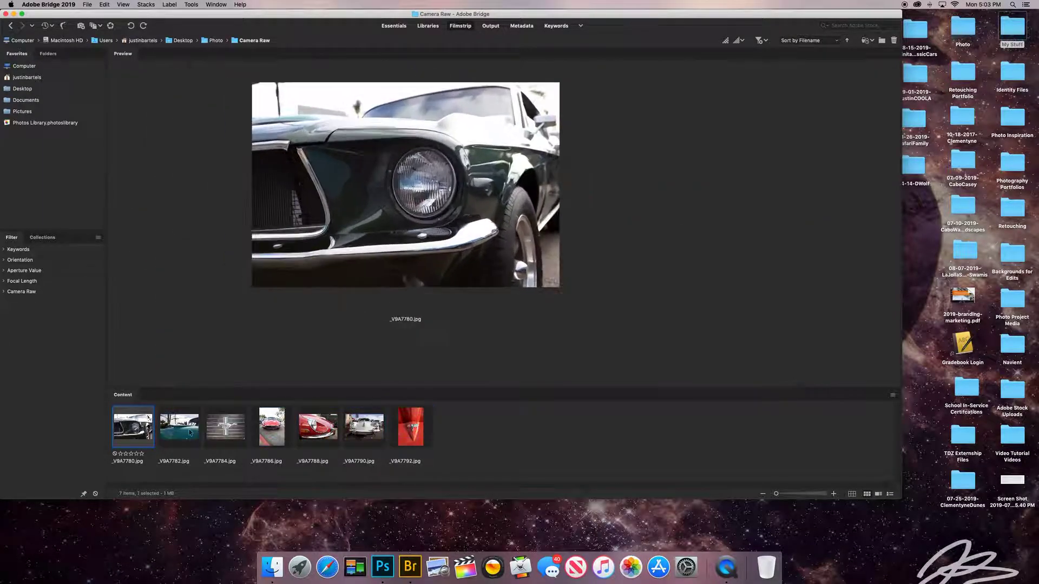
pyautogui.keyDown('shift'); pyautogui.click(412, 436); pyautogui.keyUp('shift')
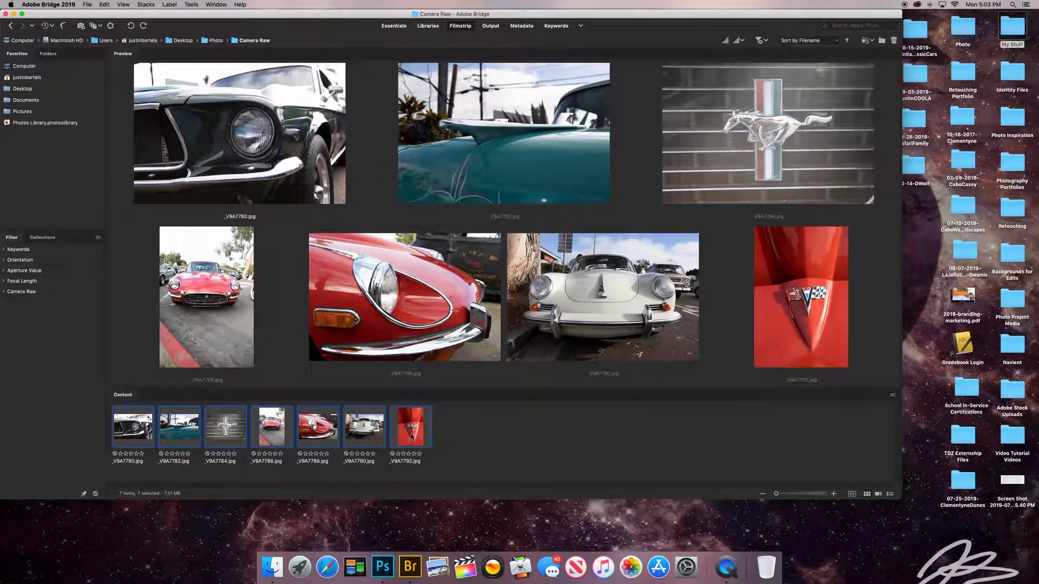
pyautogui.rightClick(409, 435)
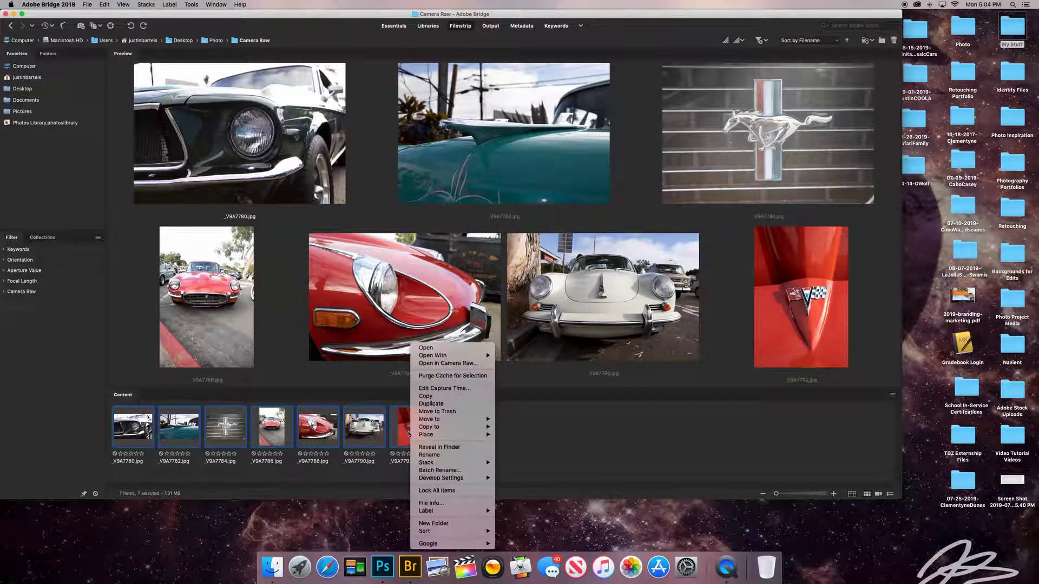
pyautogui.click(438, 405)
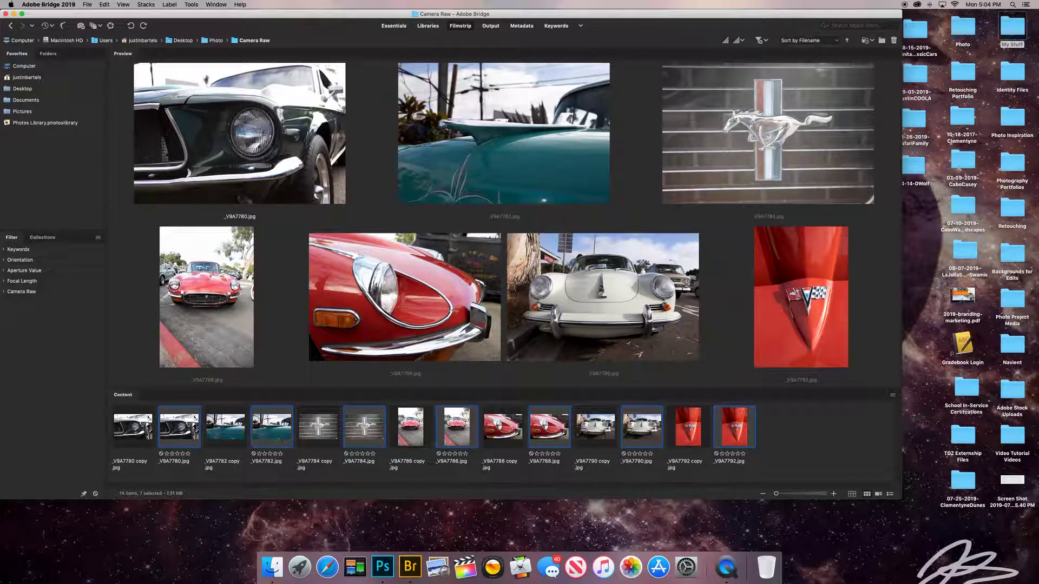
# Open _V9A7790 copy in Camera Raw.
pyautogui.click(591, 432)
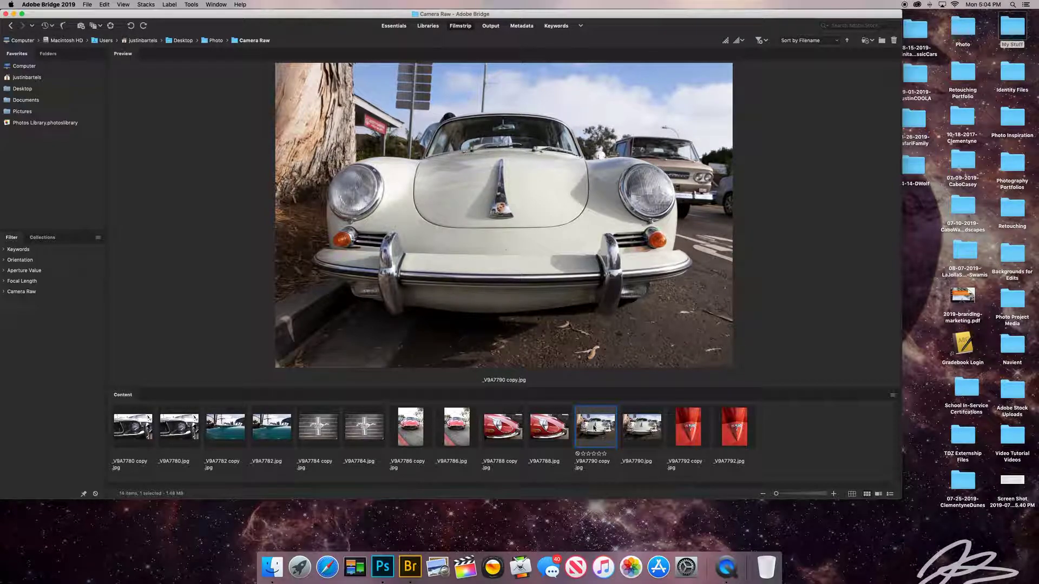
pyautogui.rightClick(594, 427)
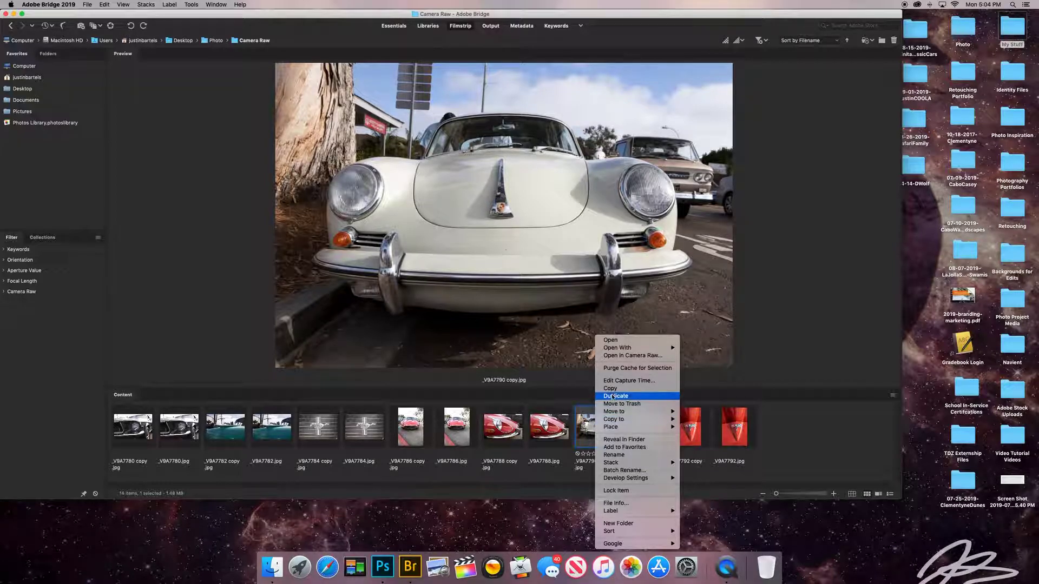
pyautogui.click(620, 357)
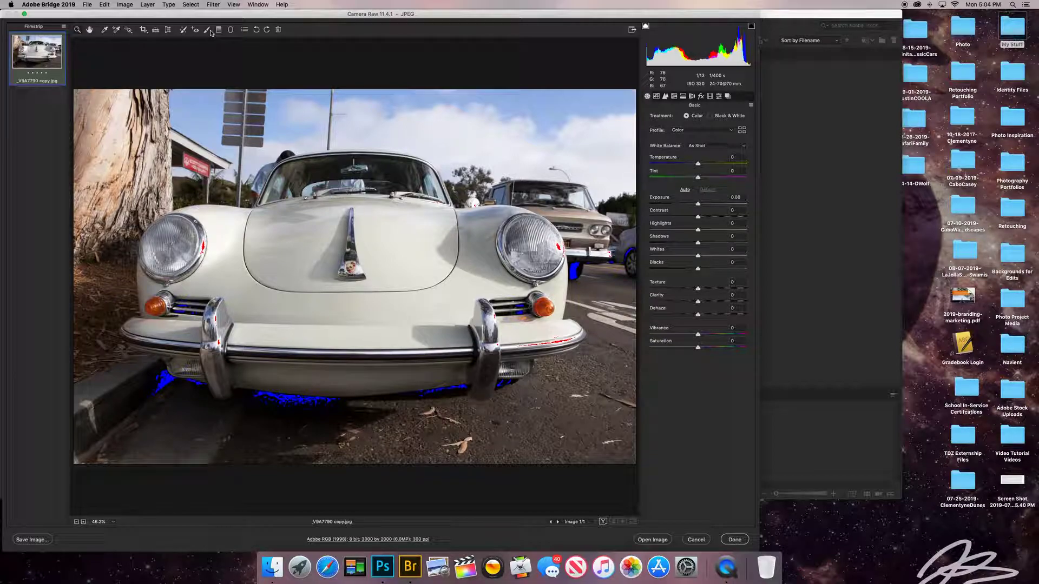
# Switch to the Adjustment Brush with K, then return to the Basic panel.
pyautogui.press('k')
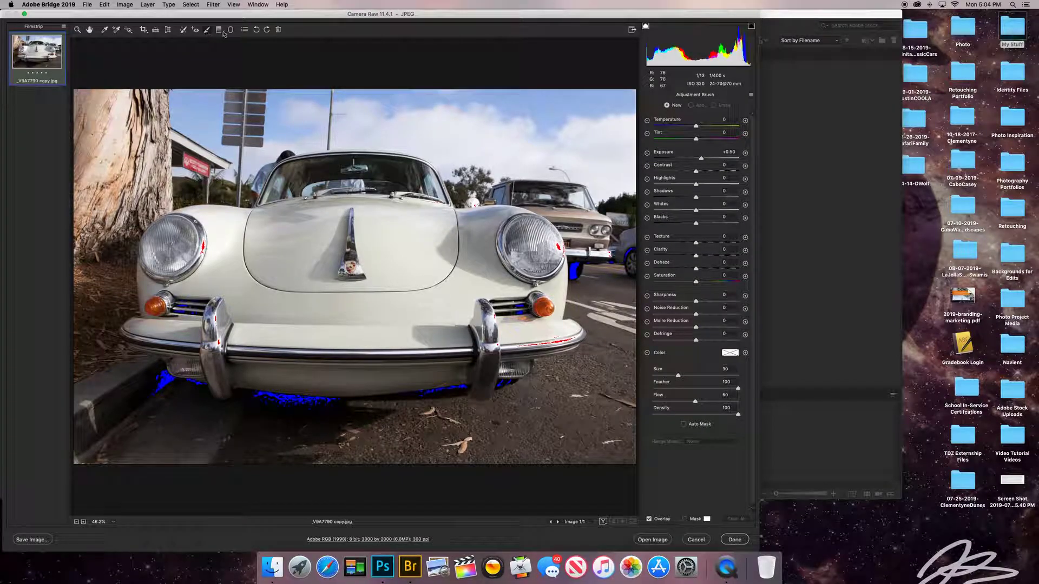
pyautogui.click(78, 30)
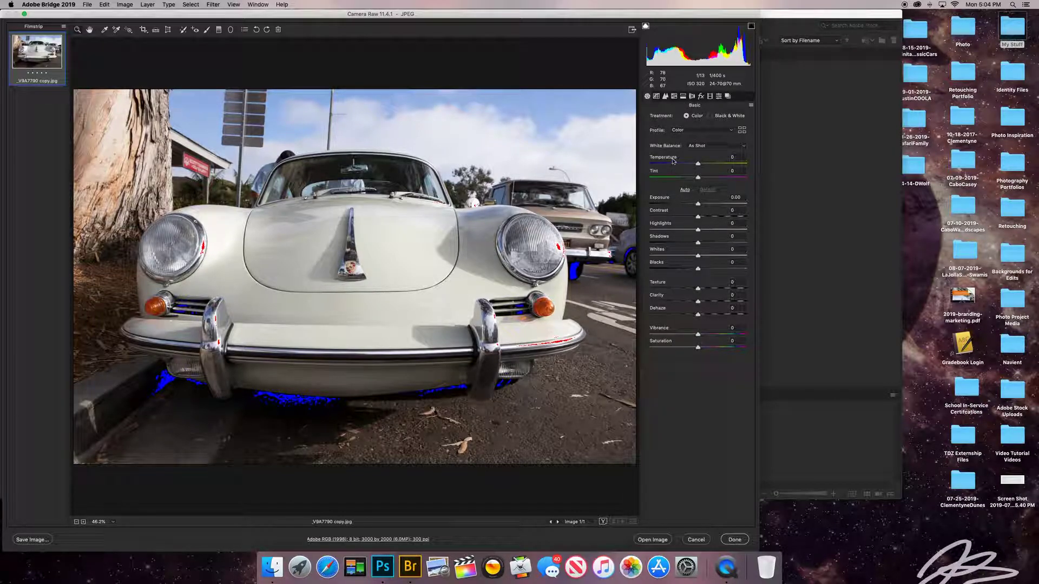
# Try Temperature -50, Tint -50 and Exposure -1.85, resetting each back to 0.
pyautogui.click(666, 97)
pyautogui.click(647, 97)
pyautogui.moveTo(698, 165); pyautogui.dragTo(674, 166)
pyautogui.click(741, 157)
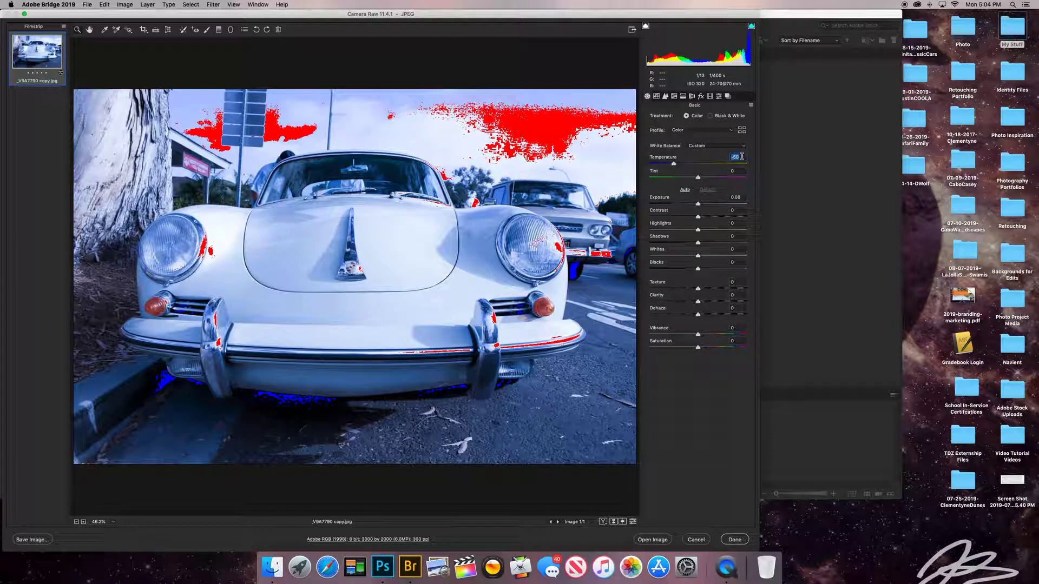
pyautogui.write('0')
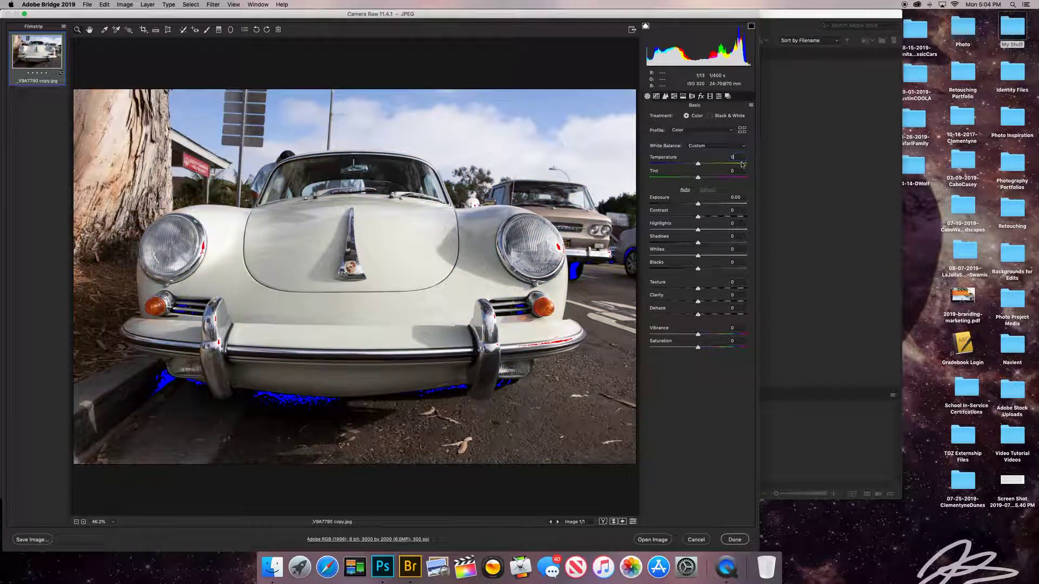
pyautogui.click(736, 171)
pyautogui.write('-50')
pyautogui.press('Return')
pyautogui.write('0')
pyautogui.moveTo(698, 204); pyautogui.dragTo(743, 259)
pyautogui.click(741, 198)
pyautogui.write('0000')
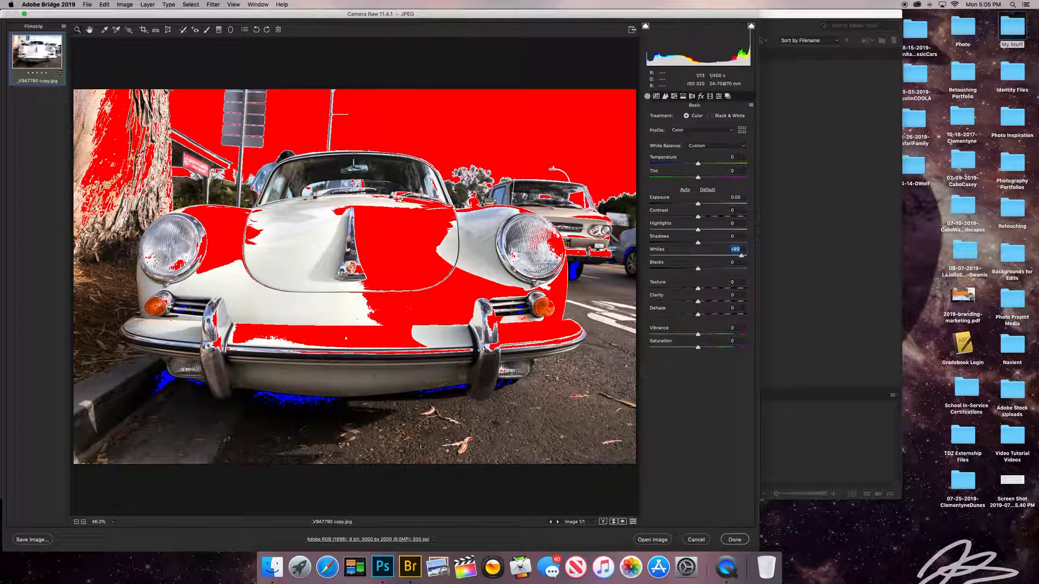
# Turn off the highlight clipping warning and set Whites to 0.
pyautogui.click(751, 27)
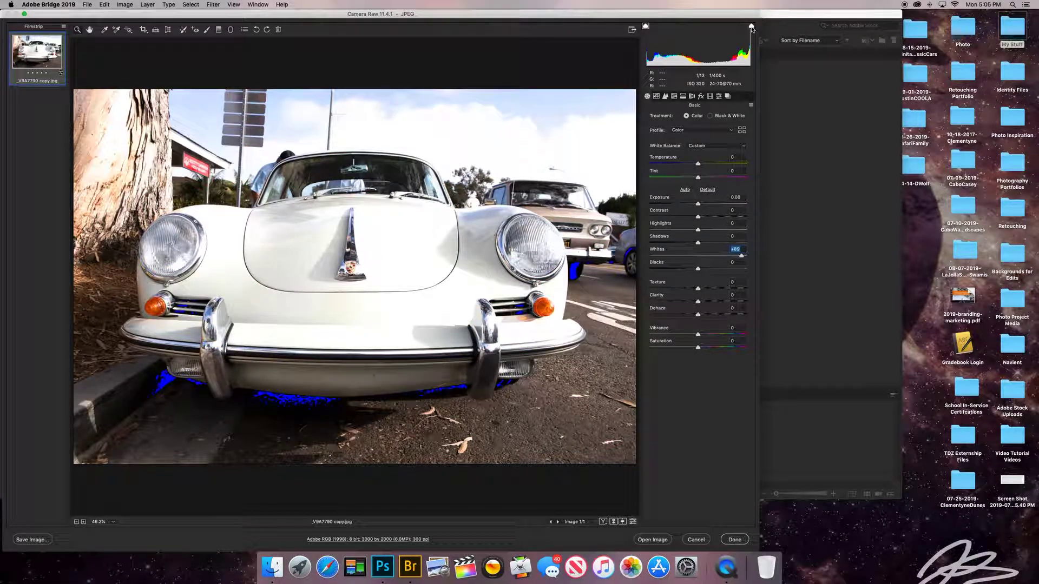
pyautogui.click(750, 26)
pyautogui.click(751, 27)
pyautogui.write('0')
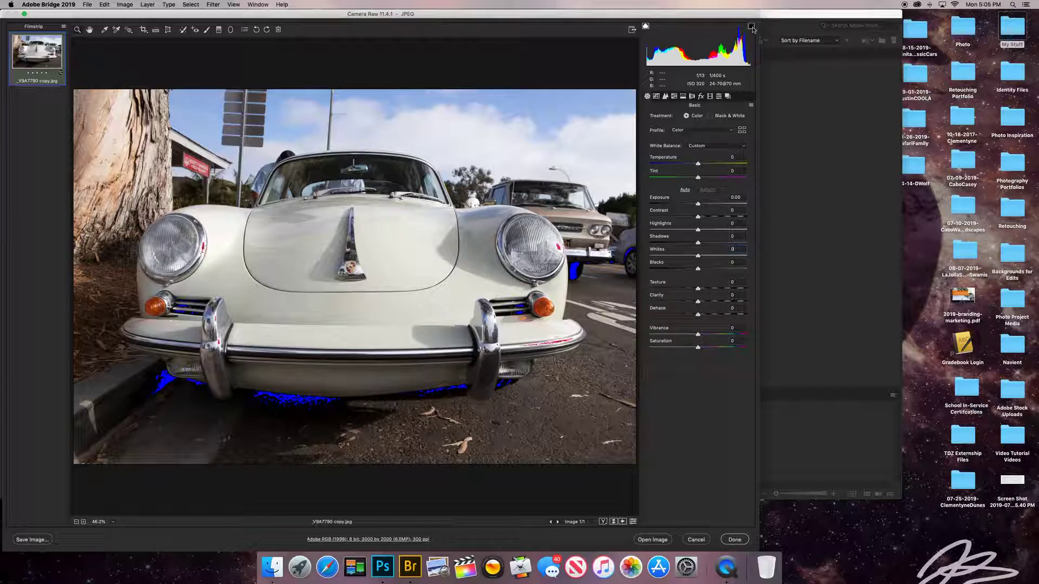
pyautogui.moveTo(698, 268); pyautogui.dragTo(628, 274)
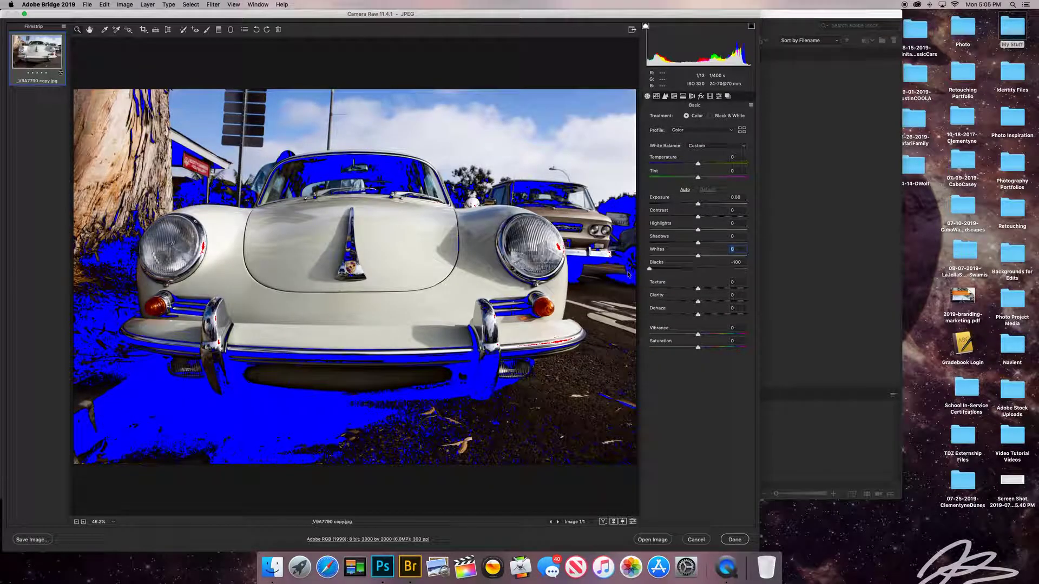
pyautogui.click(645, 26)
pyautogui.click(645, 26)
pyautogui.click(645, 26)
pyautogui.write('0')
pyautogui.click(646, 26)
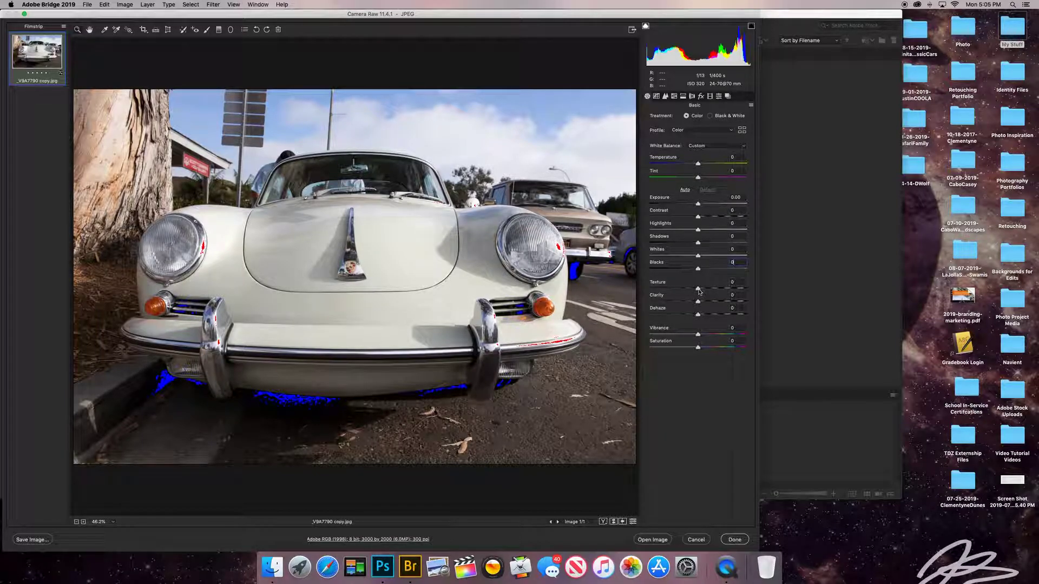
pyautogui.moveTo(699, 292); pyautogui.dragTo(759, 290)
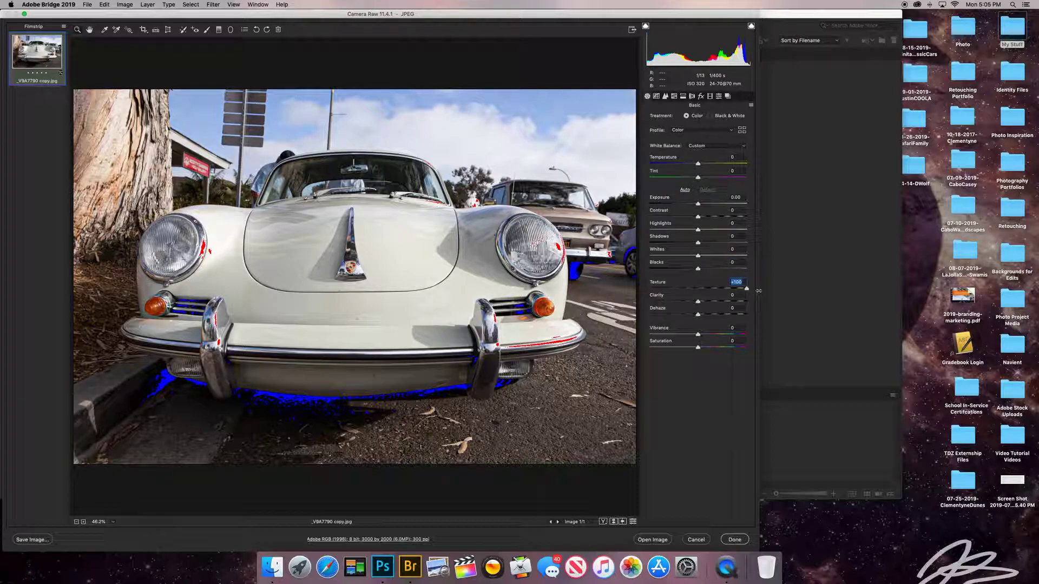
pyautogui.write('0')
pyautogui.moveTo(698, 302); pyautogui.dragTo(663, 316)
pyautogui.doubleClick(651, 302)
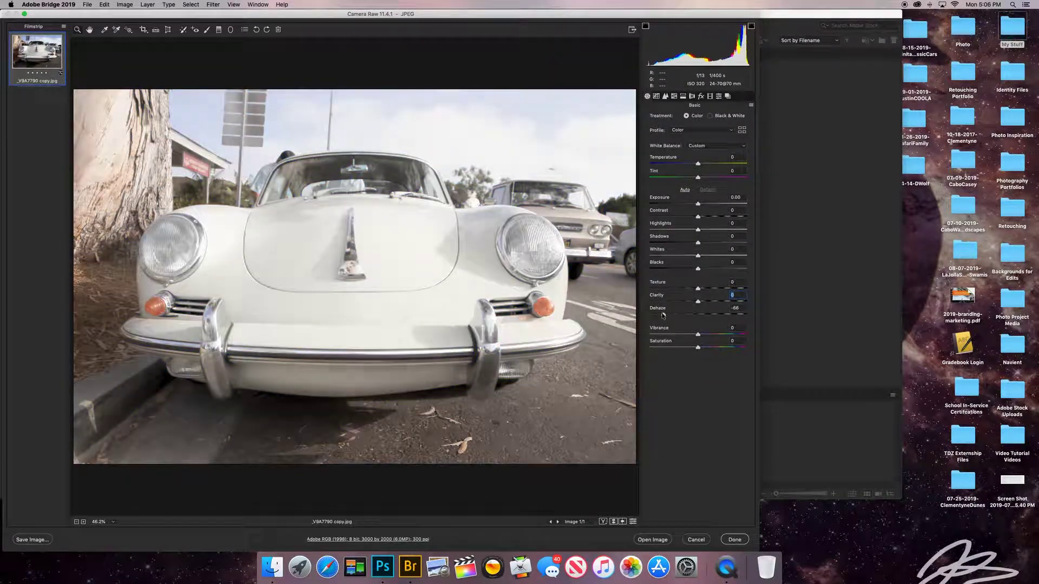
pyautogui.doubleClick(663, 316)
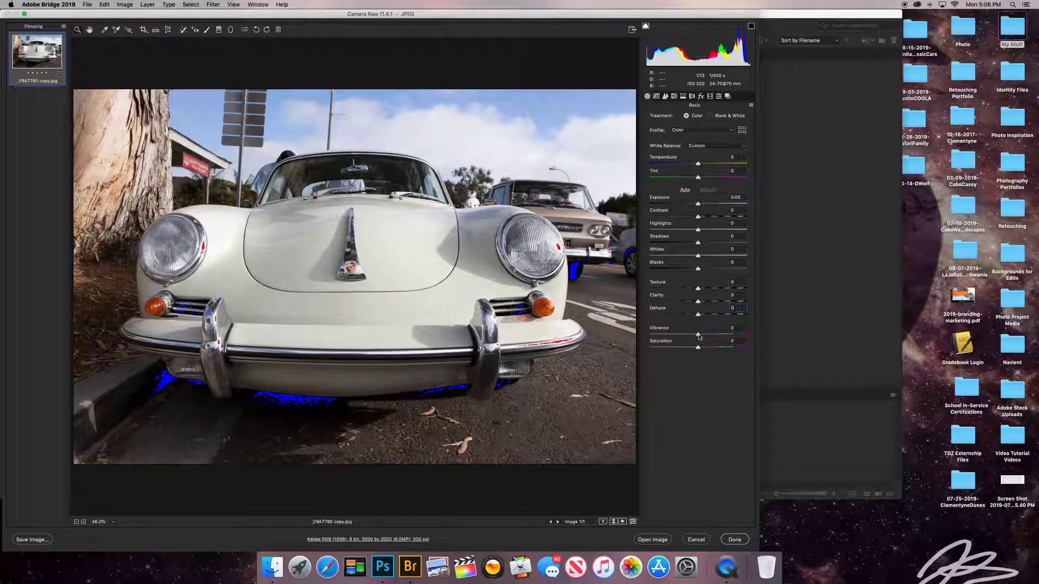
pyautogui.moveTo(698, 335); pyautogui.dragTo(794, 362)
pyautogui.doubleClick(747, 334)
pyautogui.doubleClick(747, 347)
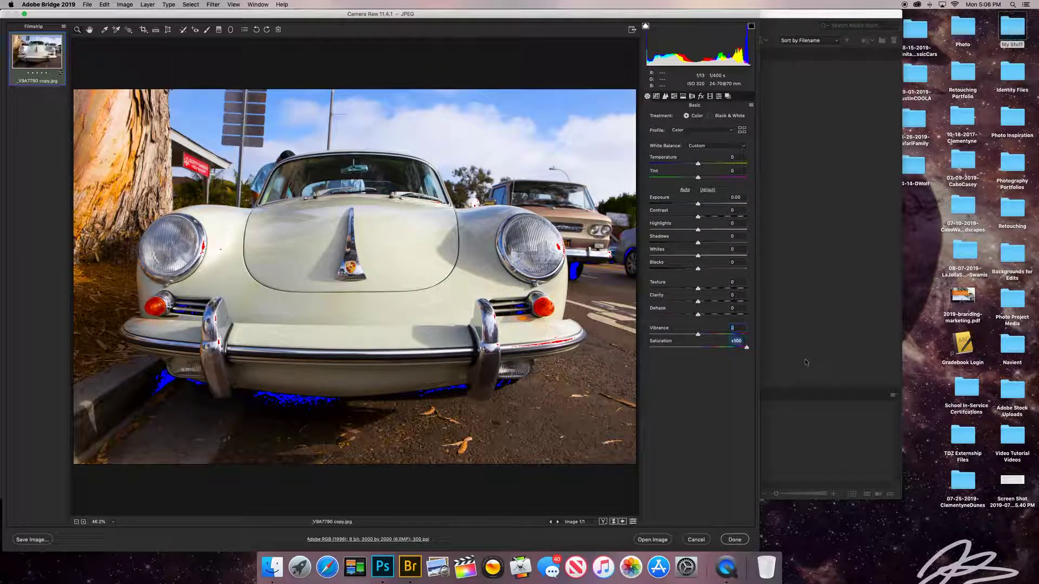
# Nudge the Tone Curve Highlights slider, reset it to 0, then switch to the Detail panel.
pyautogui.click(656, 96)
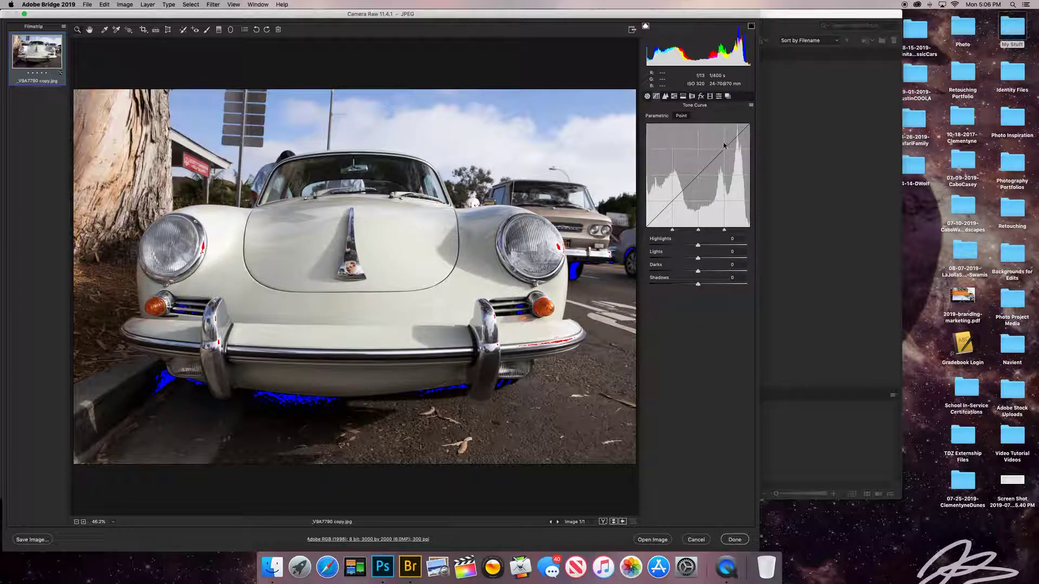
pyautogui.moveTo(698, 246)
pyautogui.mouseDown()
pyautogui.moveTo(736, 250)
pyautogui.moveTo(711, 251)
pyautogui.mouseUp()
pyautogui.write('0')
pyautogui.click(666, 97)
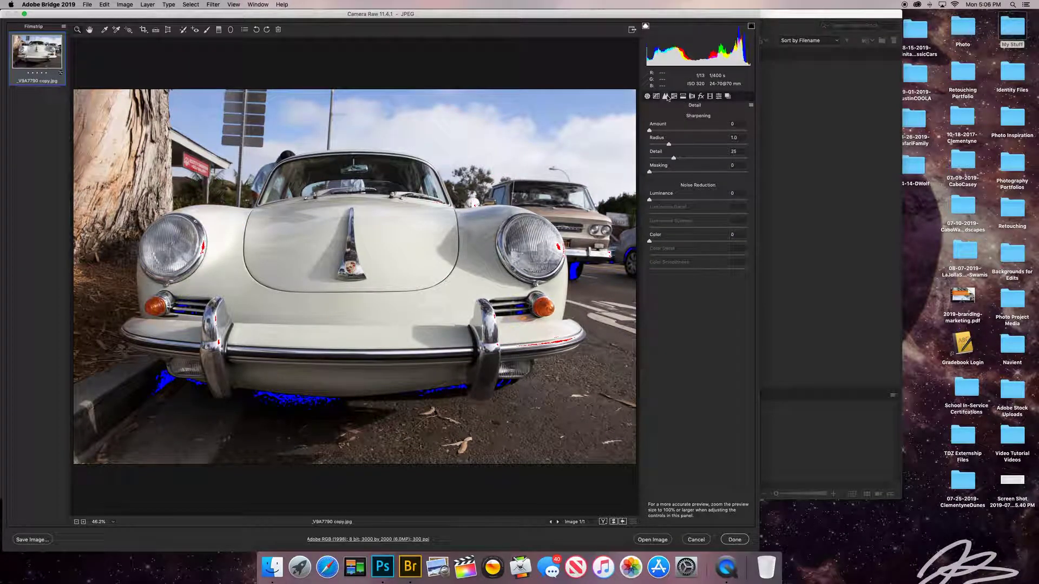
# Set sharpening Radius to 1.3 and Detail to 36, with Amount returned to 0.
pyautogui.click(668, 131)
pyautogui.click(680, 144)
pyautogui.click(685, 158)
pyautogui.click(737, 125)
pyautogui.moveTo(616, 134); pyautogui.dragTo(616, 134)
# Try Luminance 21 and Color 18 noise reduction, then reset both to 0.
pyautogui.click(669, 200)
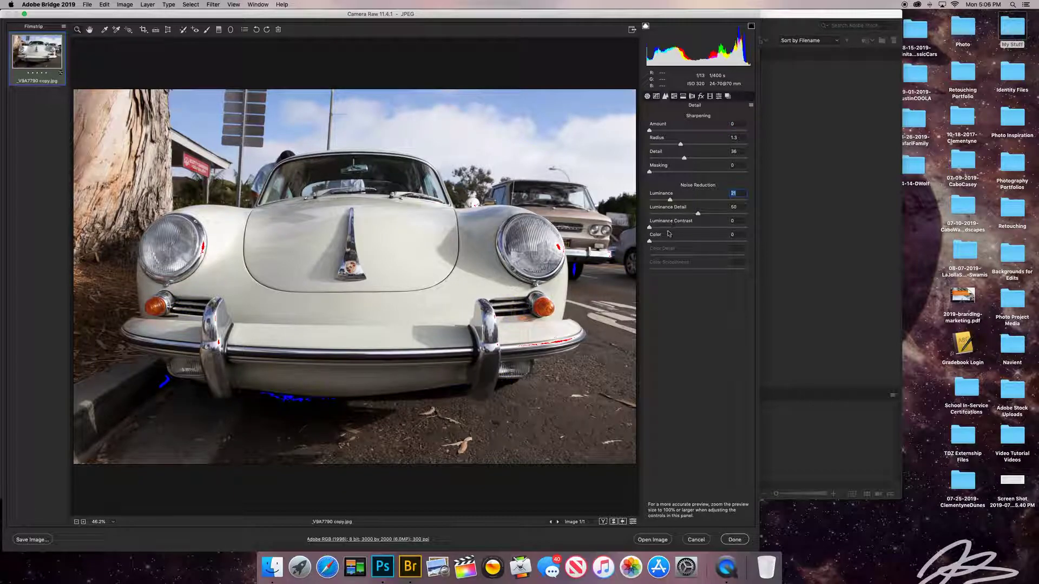
pyautogui.click(667, 242)
pyautogui.doubleClick(670, 200)
pyautogui.doubleClick(667, 241)
# In HSL, shift the Blues hue both ways, resetting it to 0 each time.
pyautogui.click(673, 96)
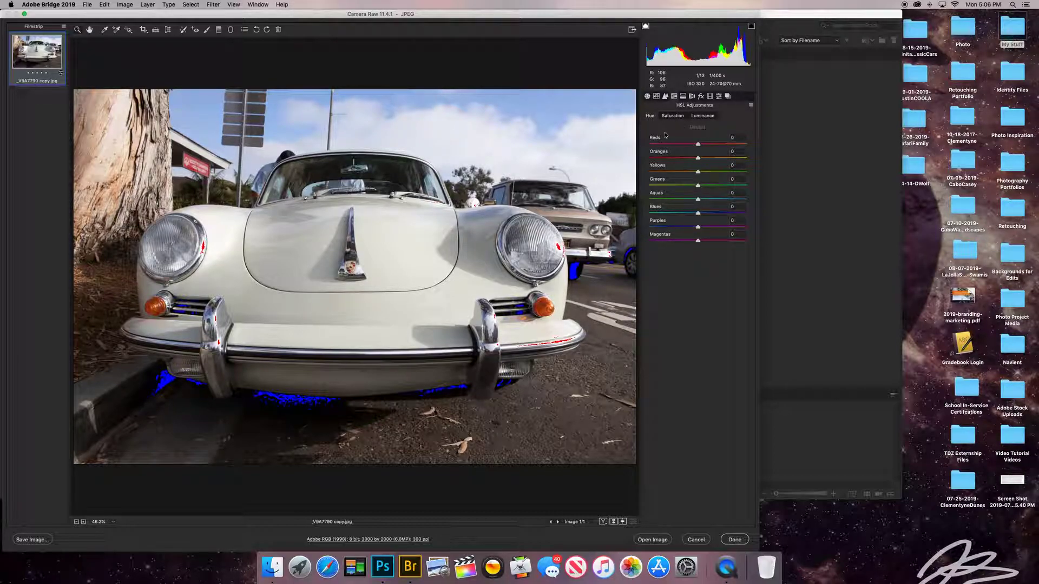
pyautogui.moveTo(698, 215); pyautogui.dragTo(772, 215)
pyautogui.write('0')
pyautogui.press('Return')
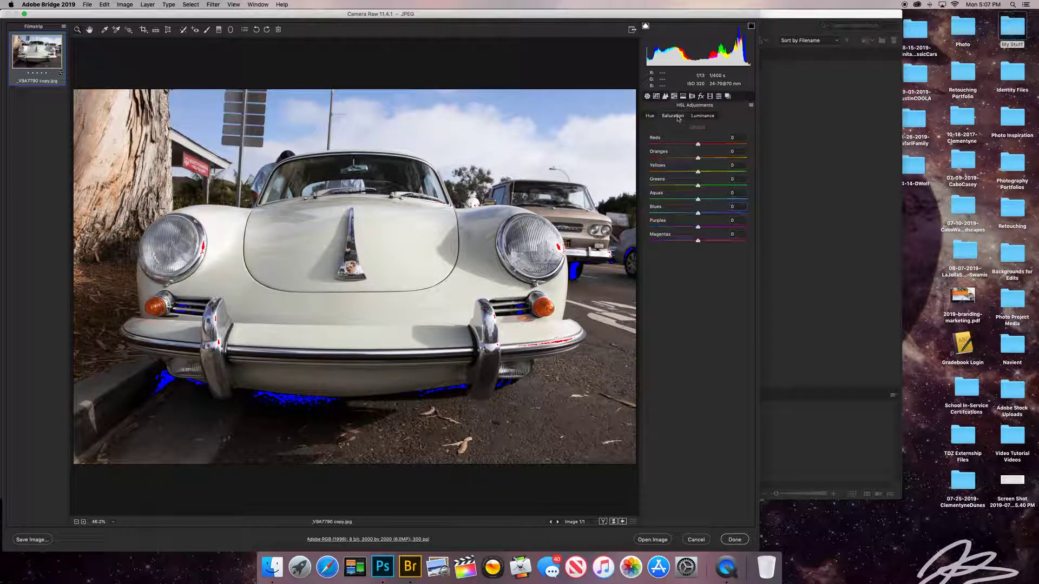
pyautogui.moveTo(698, 214); pyautogui.dragTo(632, 216)
pyautogui.write('0')
# Desaturate every colour except blue, reset saturation to Default, and adjust Blues luminance.
pyautogui.moveTo(699, 228); pyautogui.dragTo(620, 238)
pyautogui.moveTo(698, 200); pyautogui.dragTo(607, 190)
pyautogui.moveTo(698, 172); pyautogui.dragTo(639, 173)
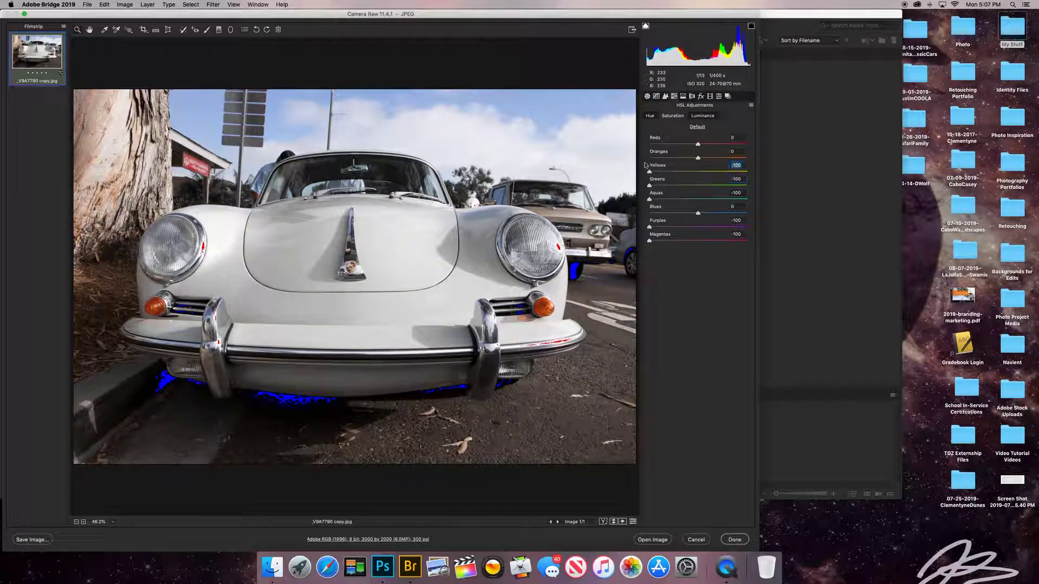
pyautogui.moveTo(698, 158); pyautogui.dragTo(630, 145)
pyautogui.moveTo(698, 213); pyautogui.dragTo(790, 216)
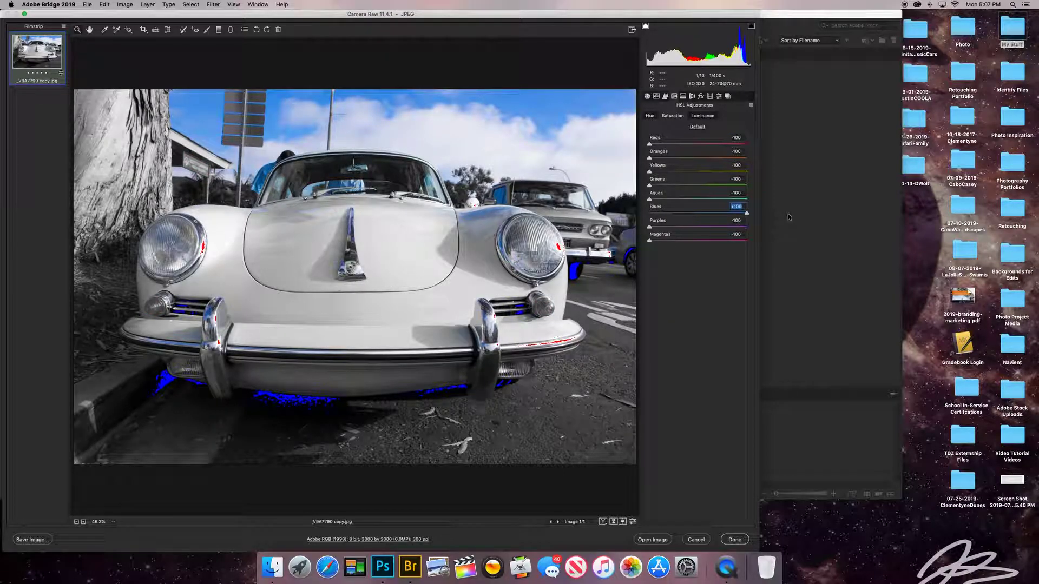
pyautogui.click(697, 126)
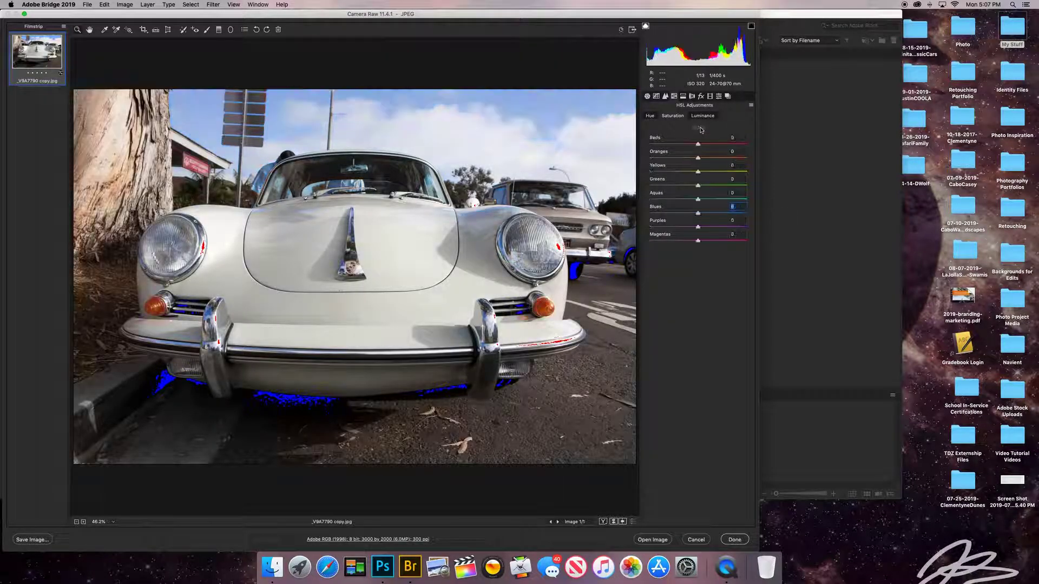
pyautogui.moveTo(698, 213); pyautogui.dragTo(649, 218)
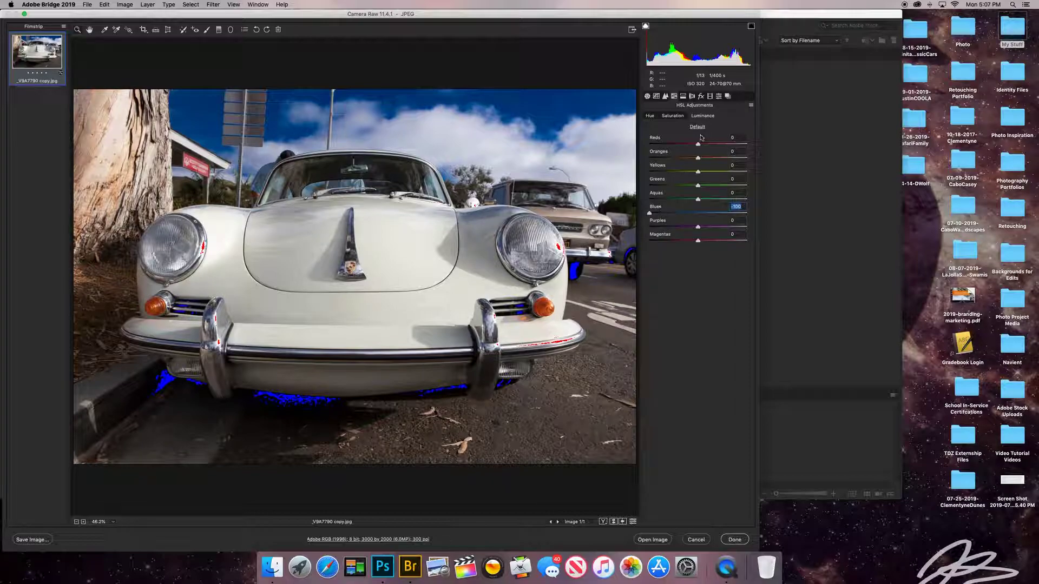
pyautogui.click(682, 96)
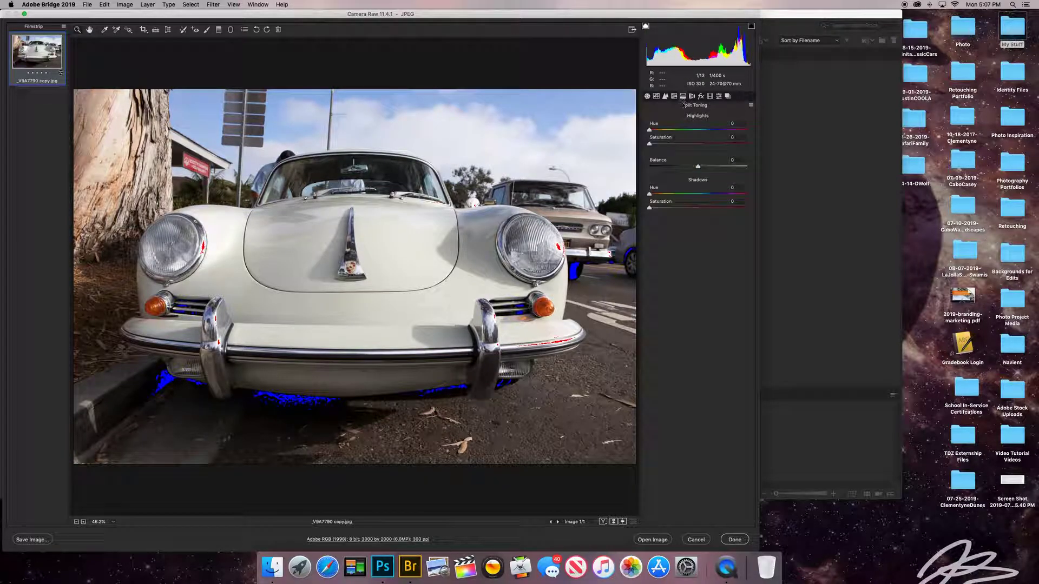
# Give highlights hue 14 at saturation 36 and shadows a cool blue tint at 34.
pyautogui.click(673, 144)
pyautogui.moveTo(650, 130); pyautogui.dragTo(653, 130)
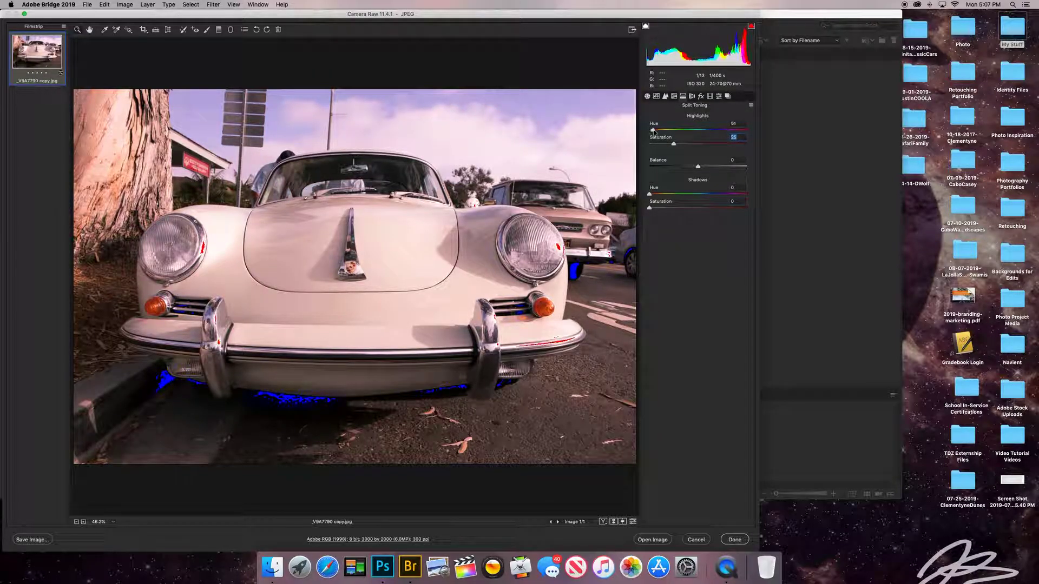
pyautogui.click(673, 208)
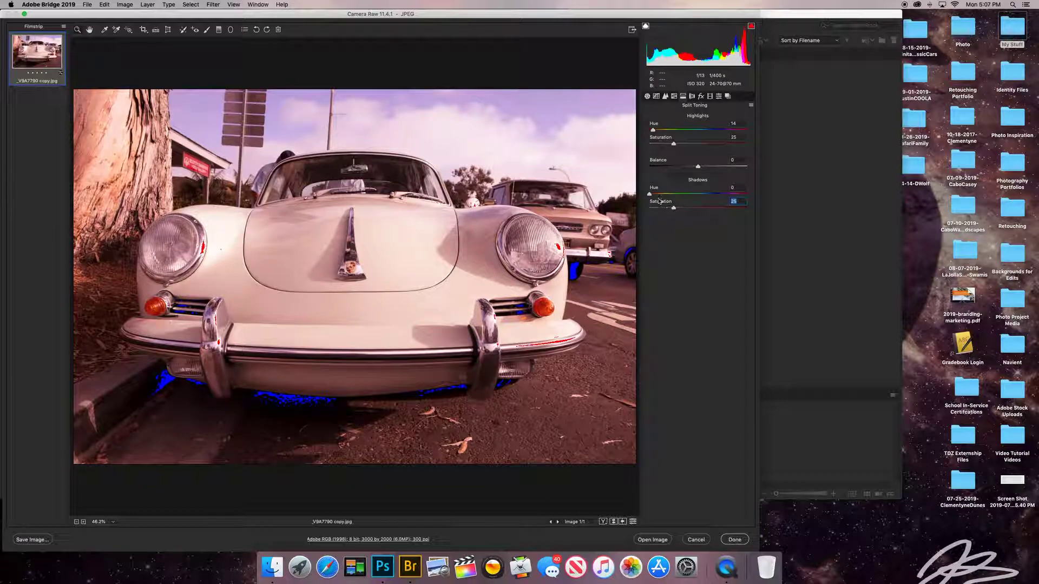
pyautogui.moveTo(652, 196); pyautogui.dragTo(718, 198)
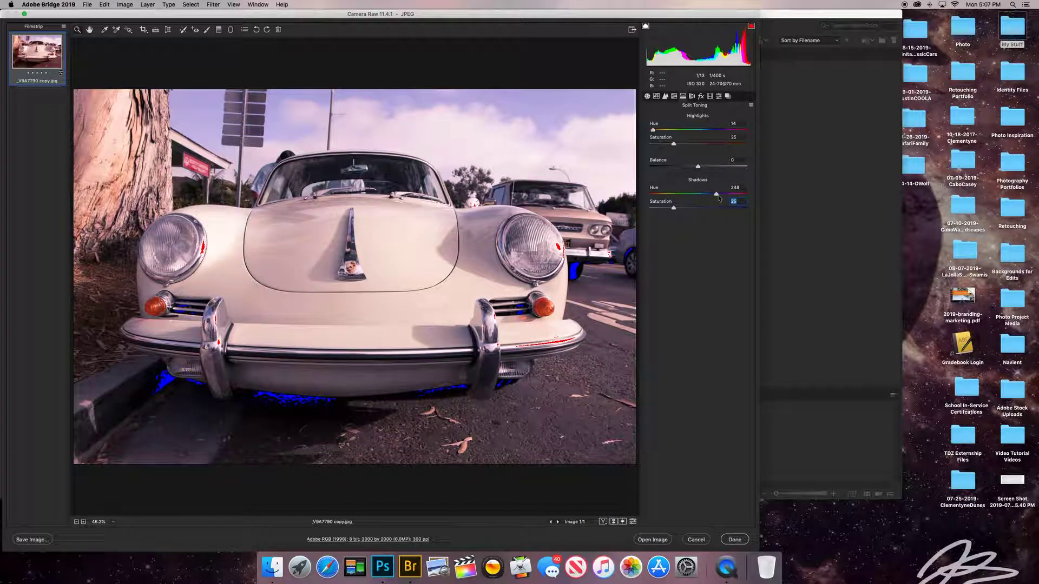
pyautogui.click(682, 208)
pyautogui.click(684, 143)
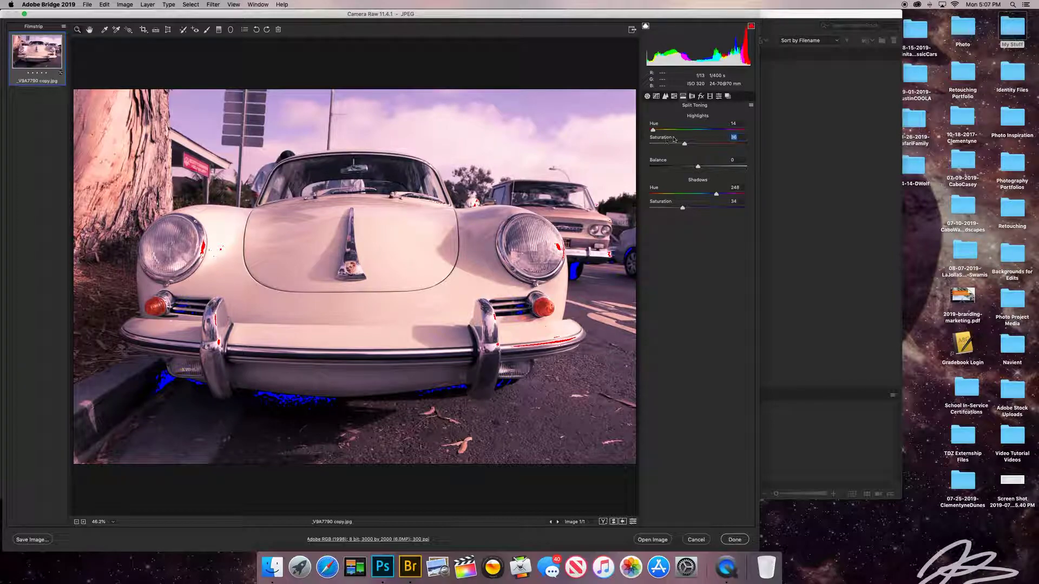
# Drag both split toning Saturation sliders back to 0 and move to Lens Corrections.
pyautogui.moveTo(684, 144); pyautogui.dragTo(644, 144)
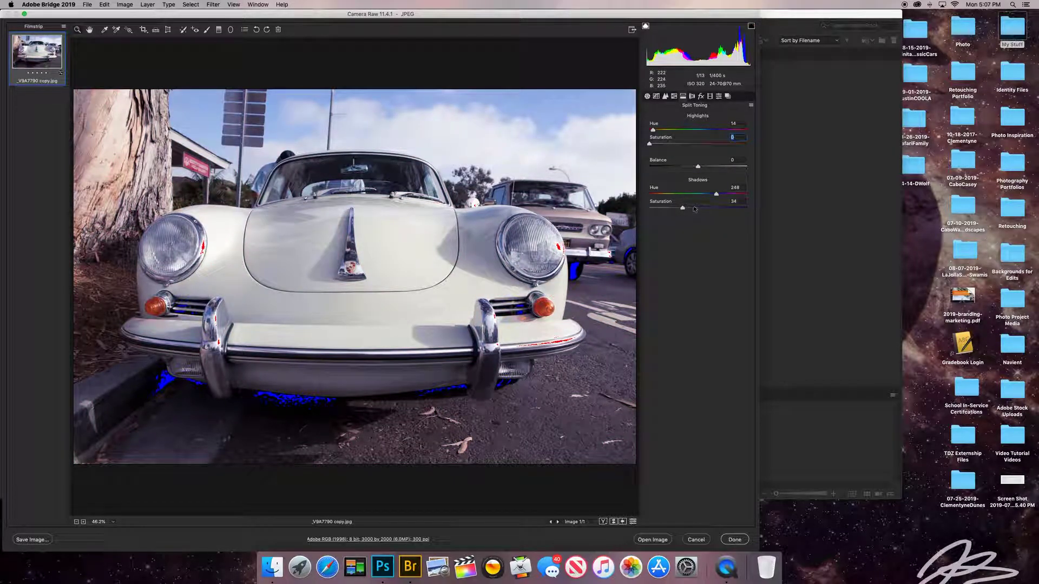
pyautogui.moveTo(683, 207); pyautogui.dragTo(627, 205)
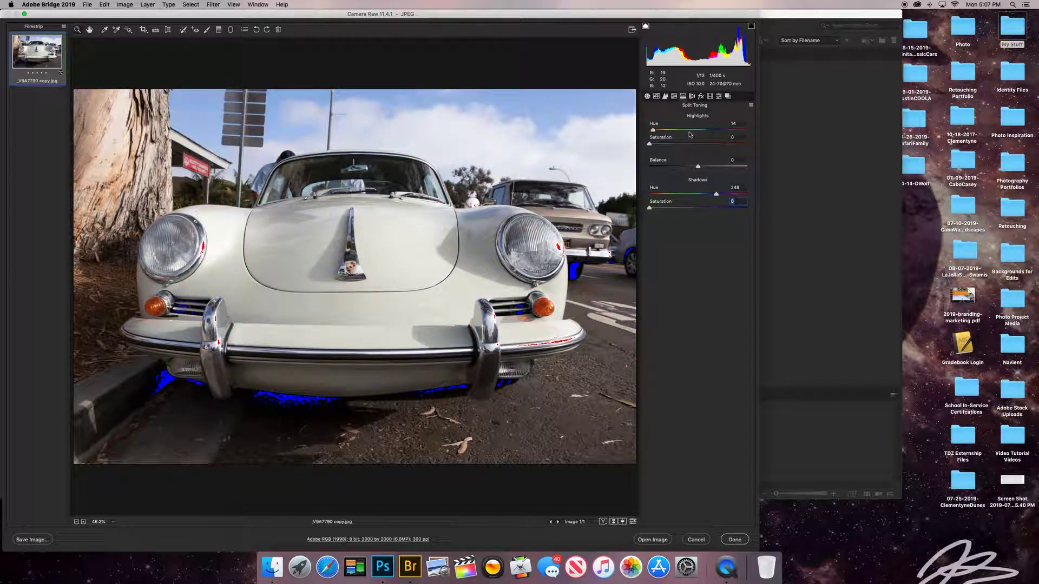
pyautogui.click(691, 97)
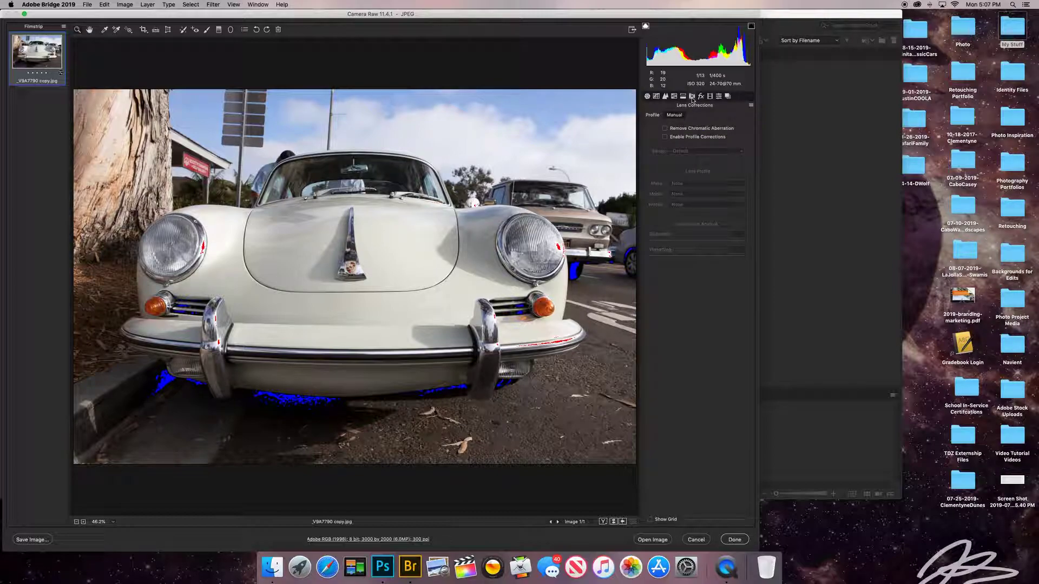
# Toggle Remove Chromatic Aberration and Enable Profile Corrections on, then off again, before opening Effects.
pyautogui.click(683, 130)
pyautogui.click(677, 137)
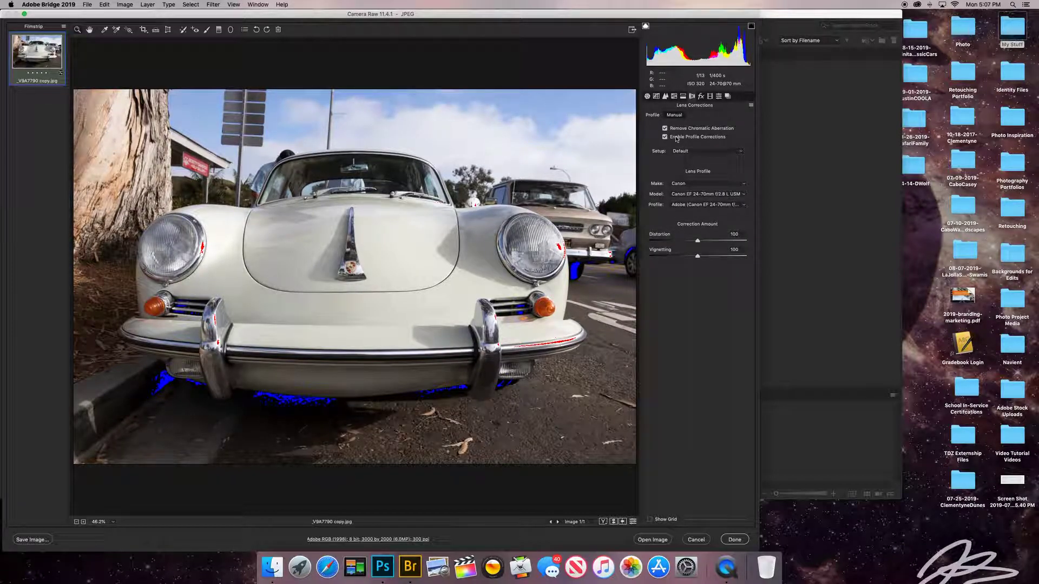
pyautogui.click(666, 137)
pyautogui.click(665, 128)
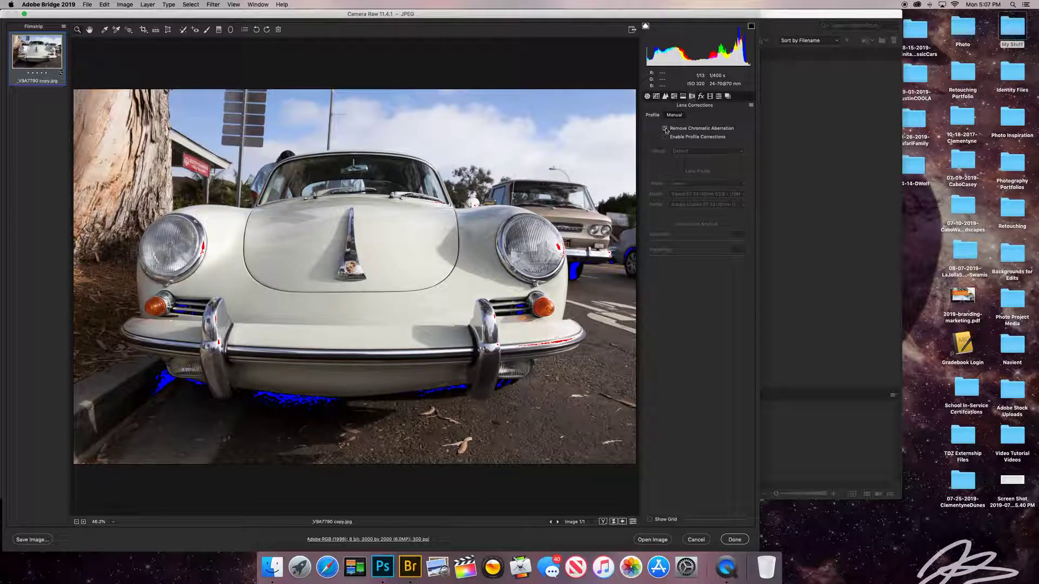
pyautogui.click(700, 97)
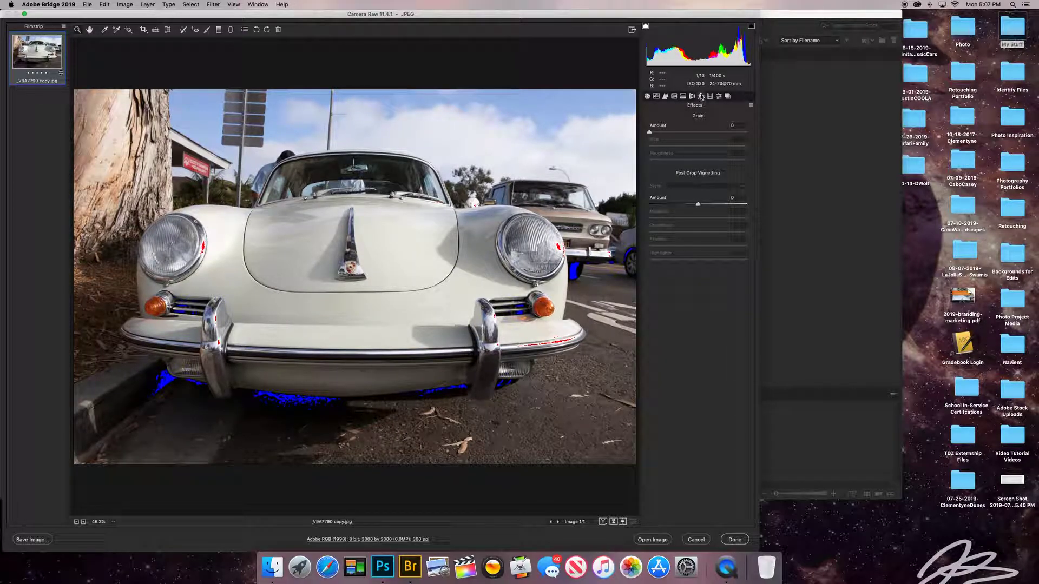
# Try a grain size of 54, then reset the Grain Amount to 0.
pyautogui.click(669, 132)
pyautogui.moveTo(673, 146)
pyautogui.mouseDown()
pyautogui.moveTo(702, 146)
pyautogui.moveTo(664, 161)
pyautogui.mouseUp()
pyautogui.doubleClick(669, 133)
# Try a -36 post-crop vignette with raised Highlights, then set Highlights and Amount back to 0.
pyautogui.moveTo(698, 205); pyautogui.dragTo(854, 247)
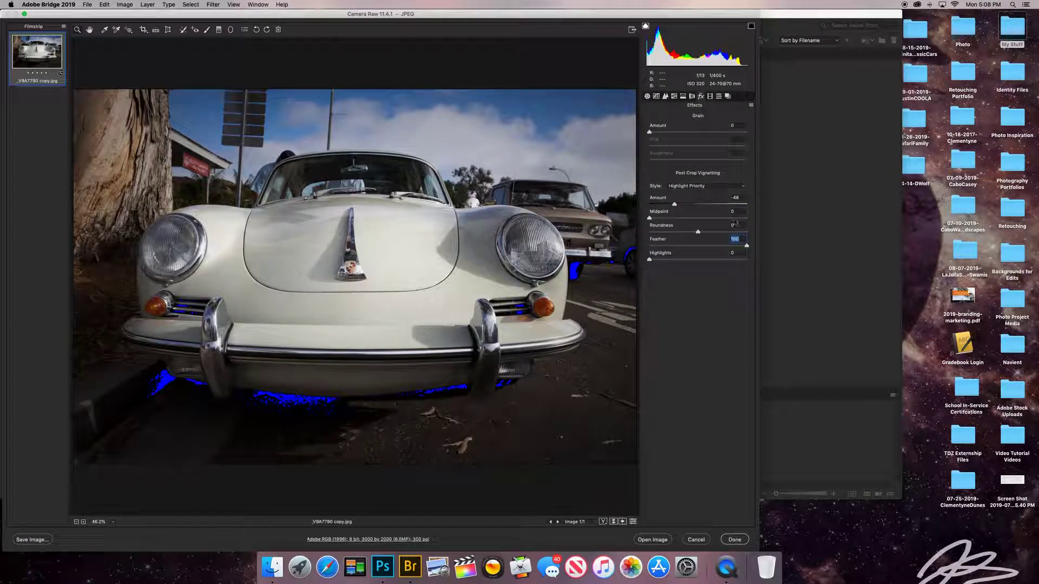
pyautogui.click(680, 205)
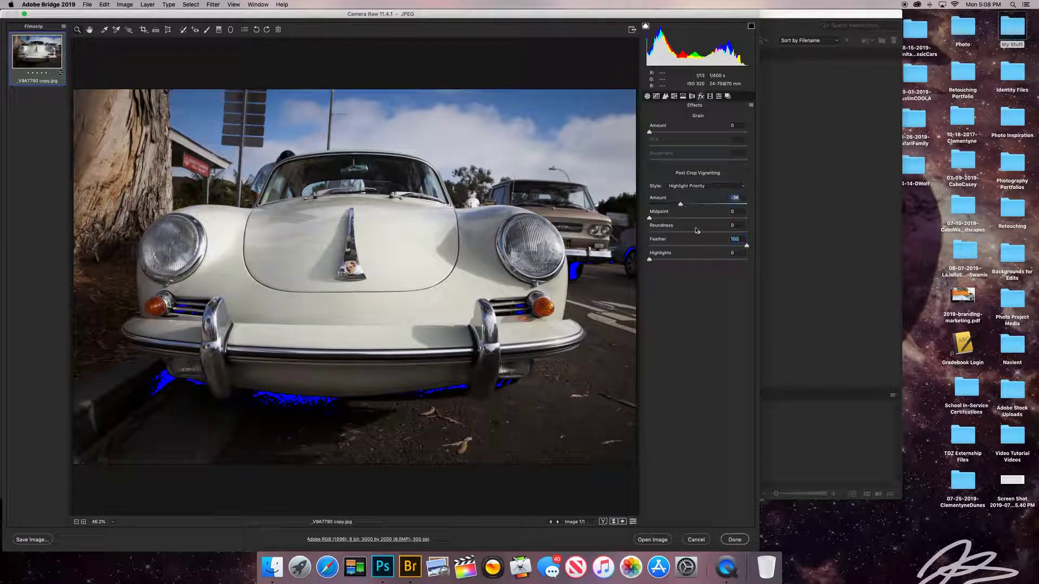
pyautogui.moveTo(649, 259); pyautogui.dragTo(748, 261)
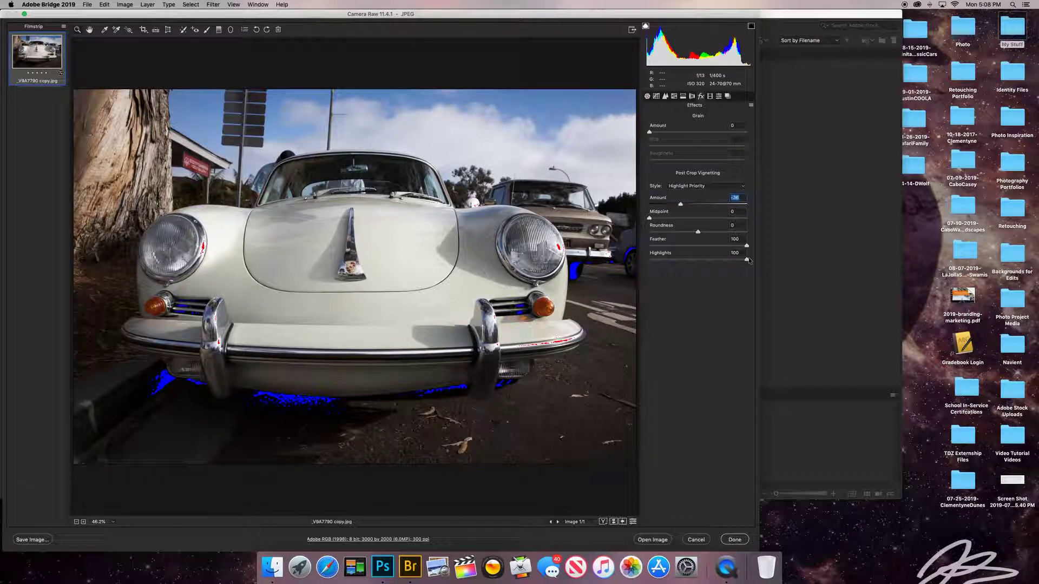
pyautogui.click(735, 252)
pyautogui.write('0')
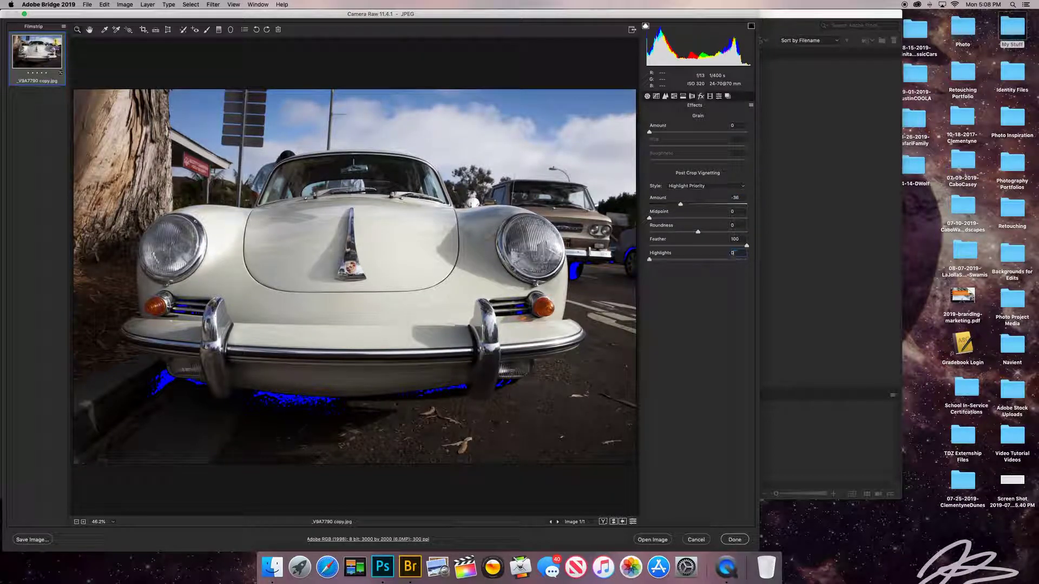
pyautogui.click(725, 197)
pyautogui.write('0')
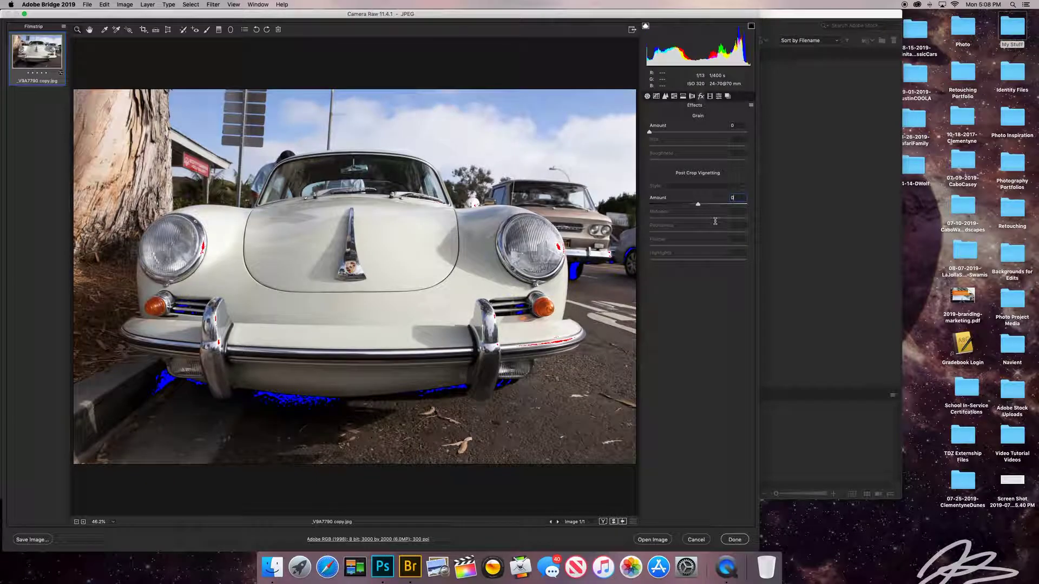
pyautogui.click(710, 97)
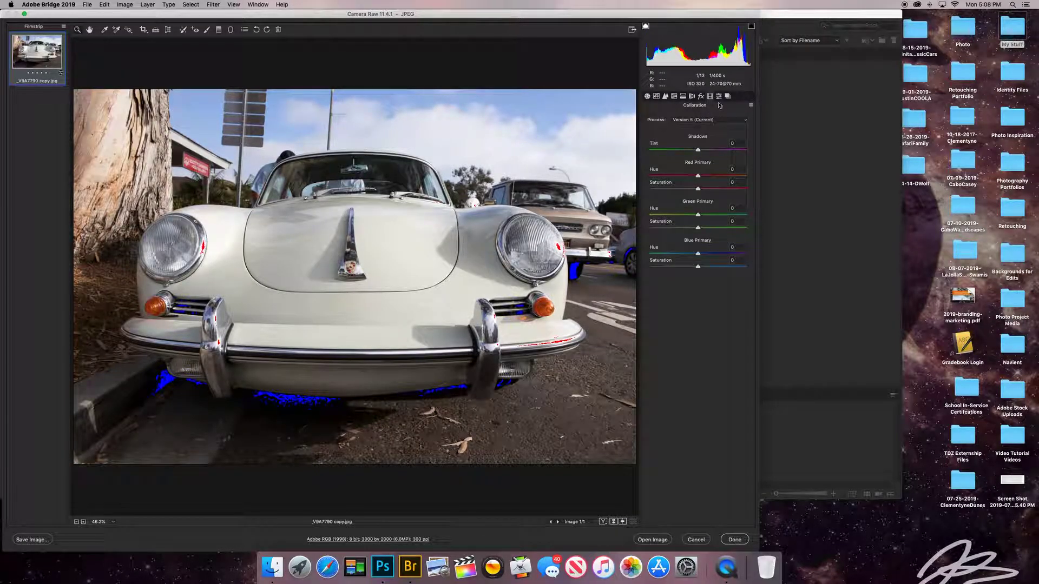
# Return from Presets to the Basic panel, add and clear a colour sampler, and toggle the Targeted Adjustment menu.
pyautogui.click(720, 96)
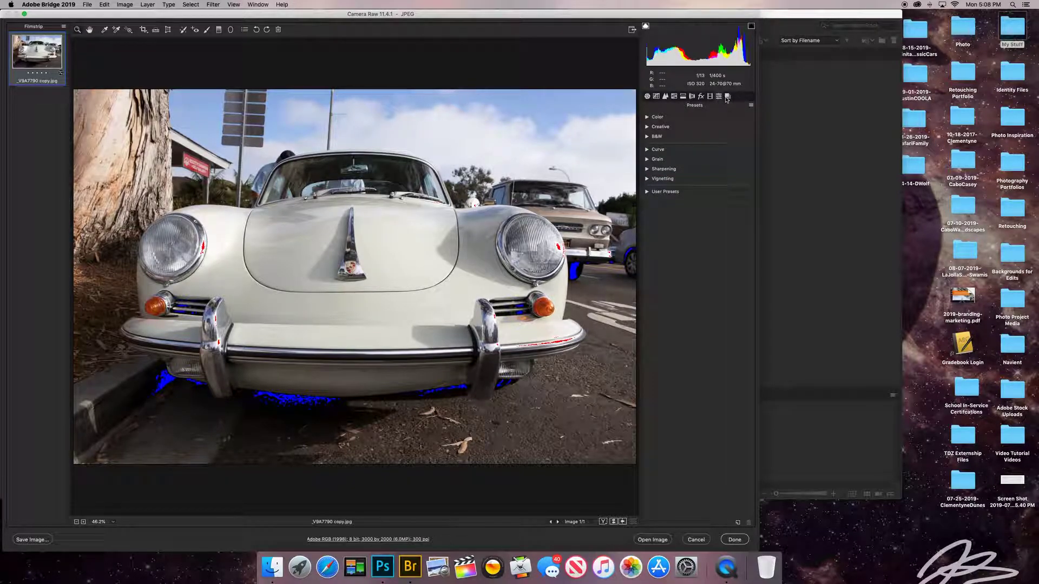
pyautogui.click(646, 98)
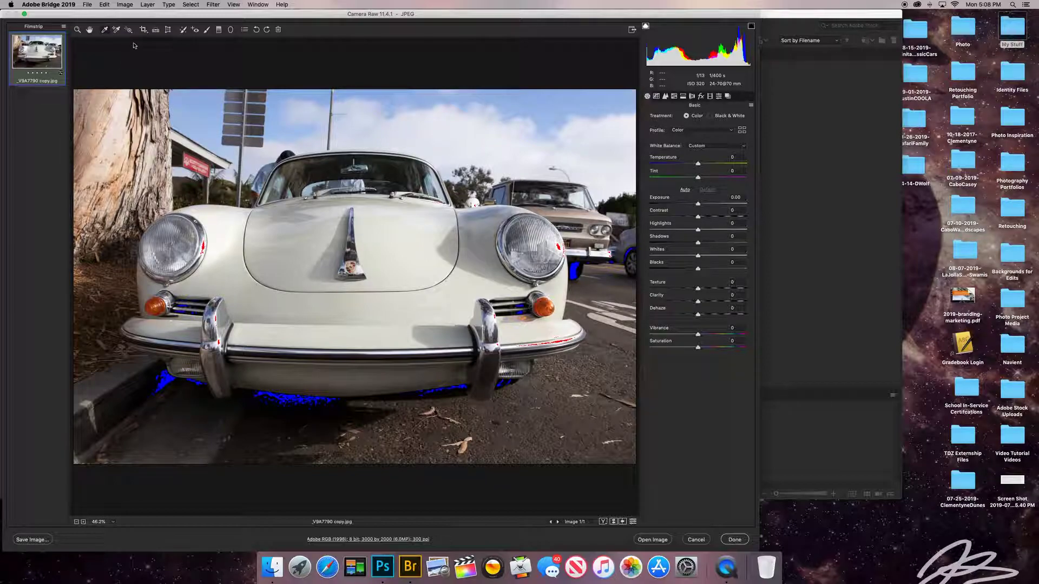
pyautogui.click(202, 100)
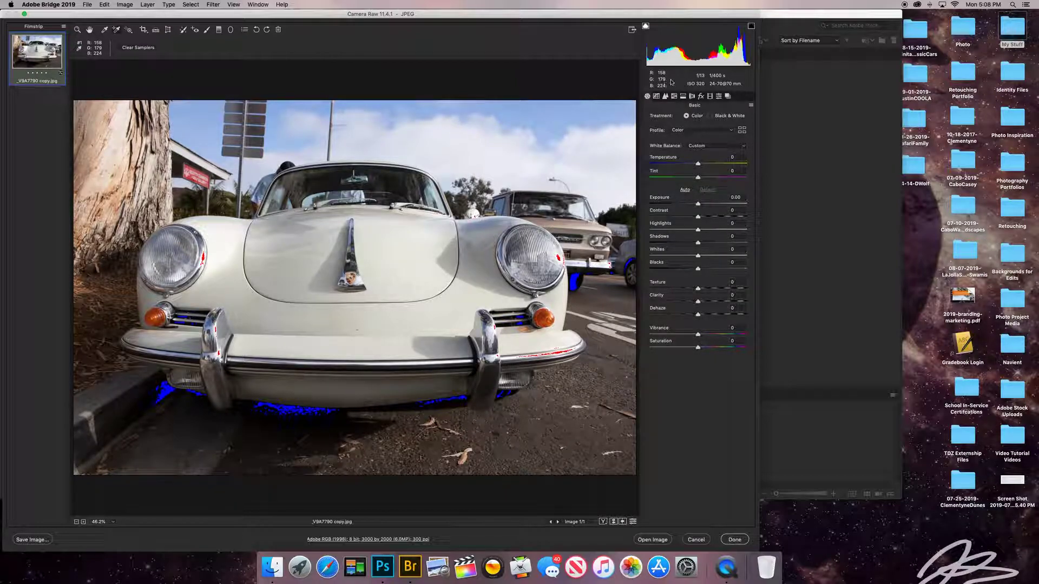
pyautogui.click(147, 48)
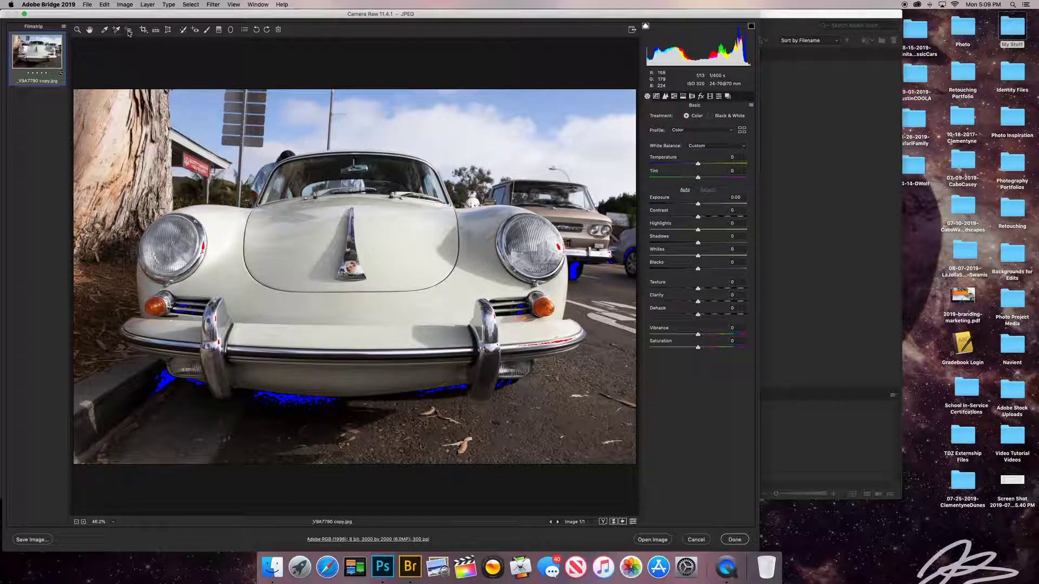
pyautogui.click(130, 31)
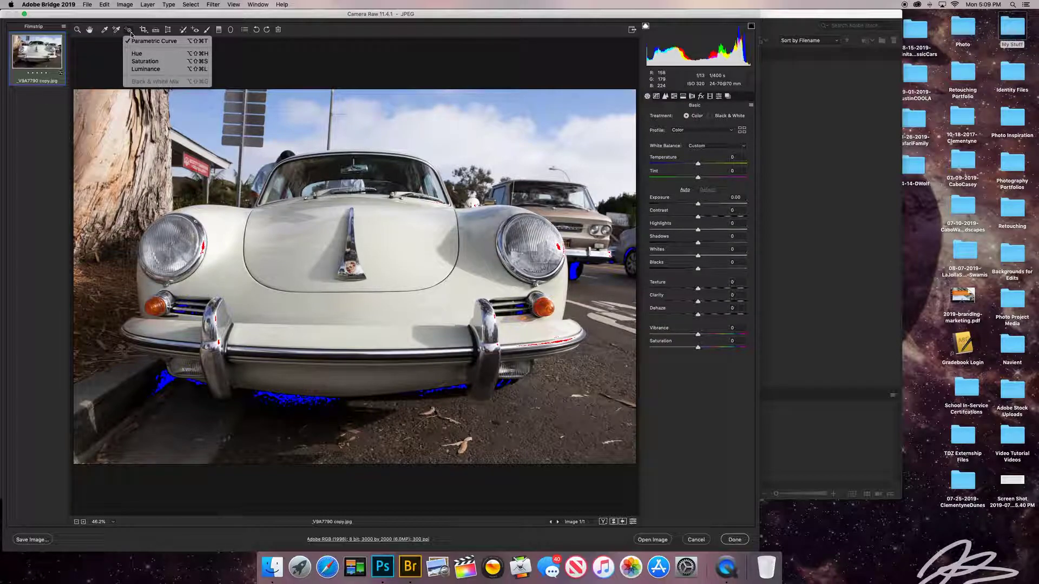
pyautogui.click(130, 32)
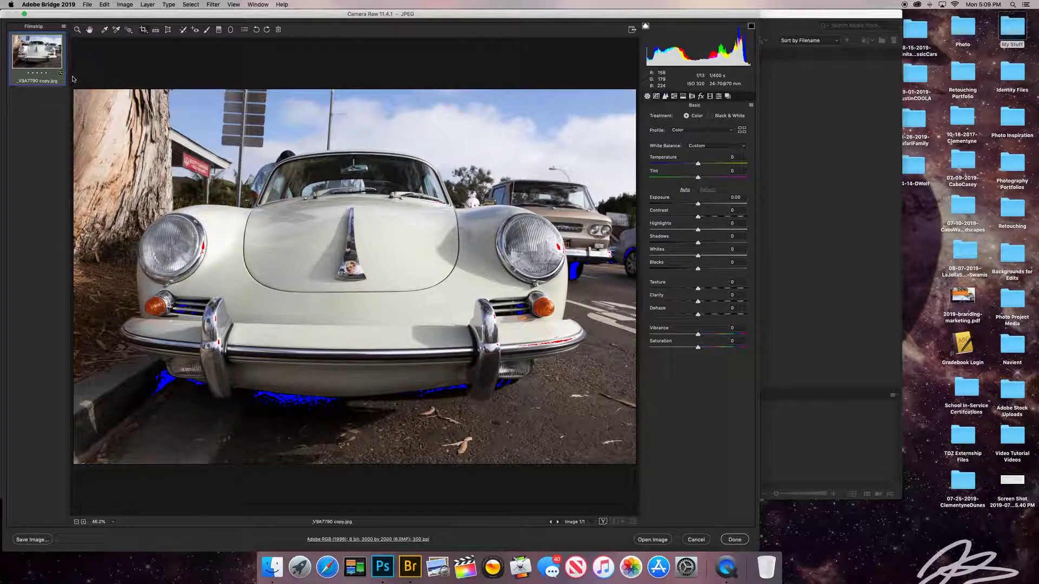
# Crop the photo, trimming the right, top and bottom-left edges inward.
pyautogui.moveTo(76, 82); pyautogui.dragTo(698, 473)
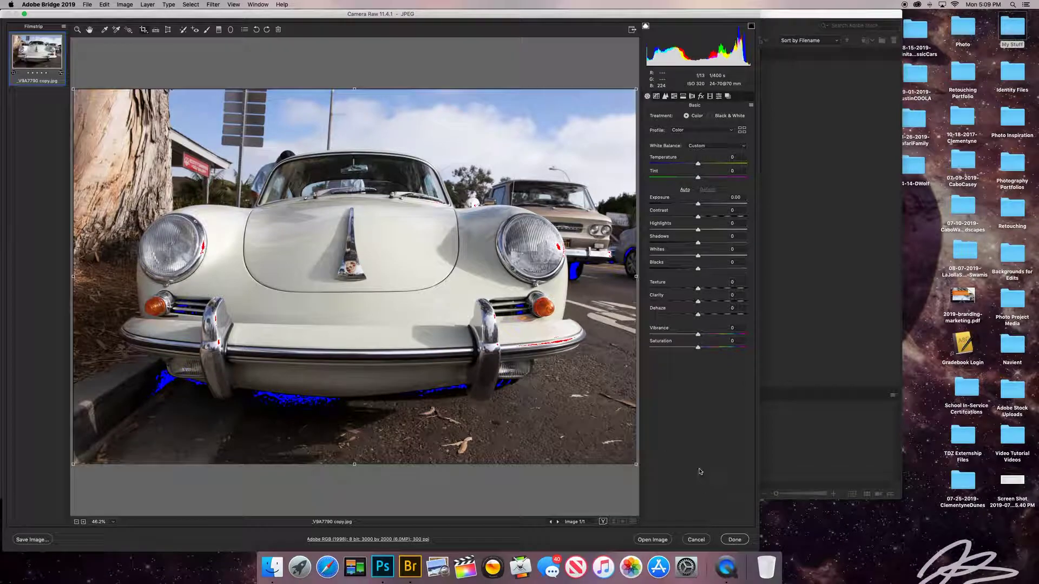
pyautogui.moveTo(637, 278); pyautogui.dragTo(612, 277)
pyautogui.moveTo(612, 91); pyautogui.dragTo(604, 96)
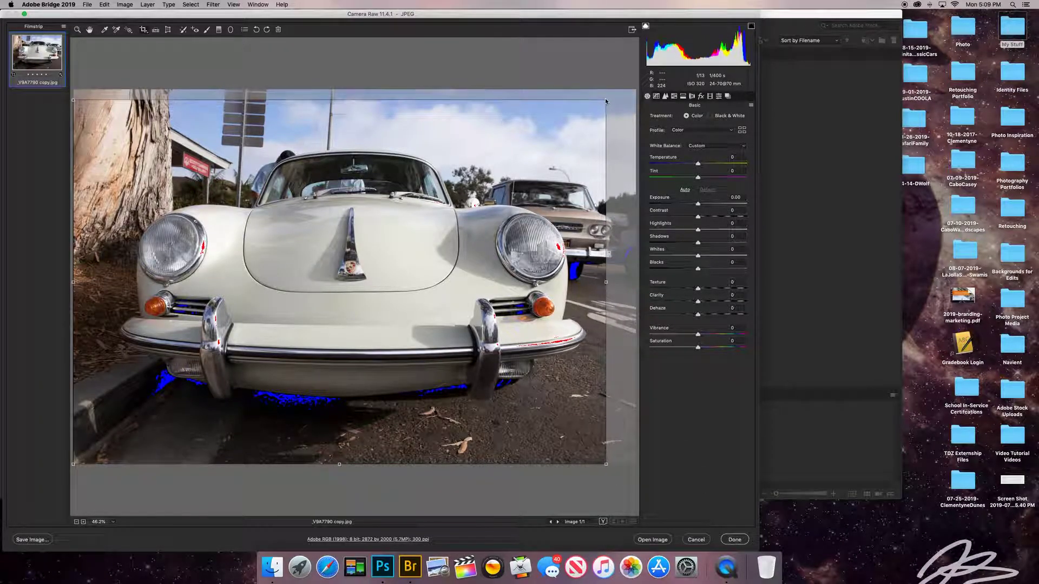
pyautogui.moveTo(338, 97)
pyautogui.mouseDown()
pyautogui.moveTo(338, 119)
pyautogui.moveTo(338, 109)
pyautogui.mouseUp()
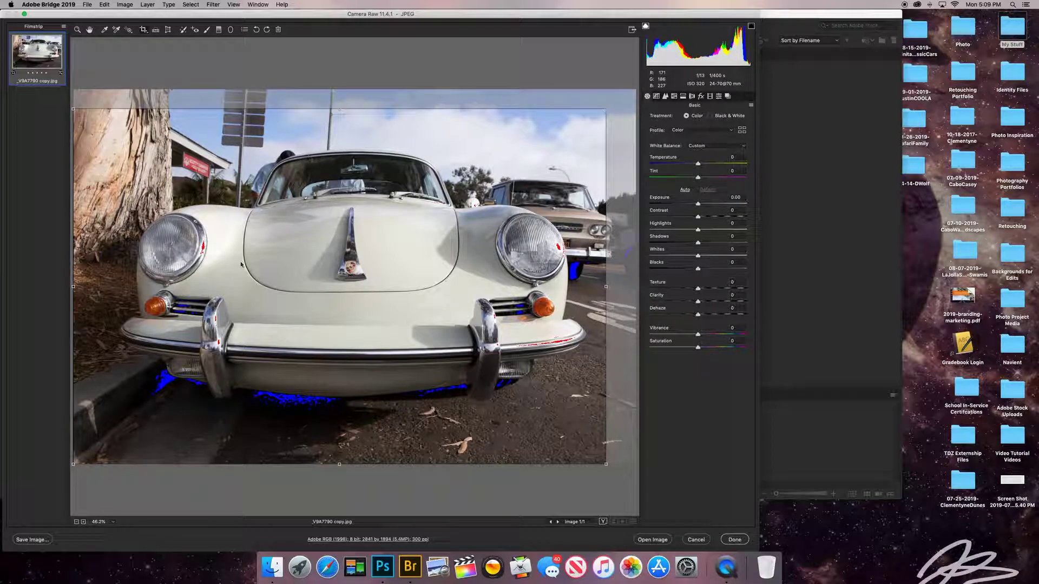
pyautogui.moveTo(73, 462); pyautogui.dragTo(89, 426)
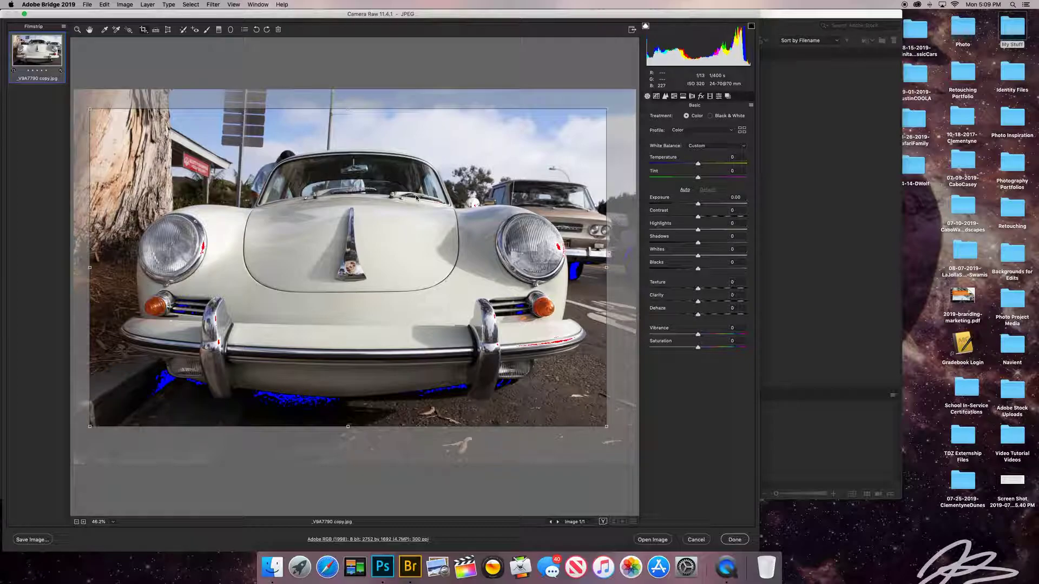
pyautogui.press('Return')
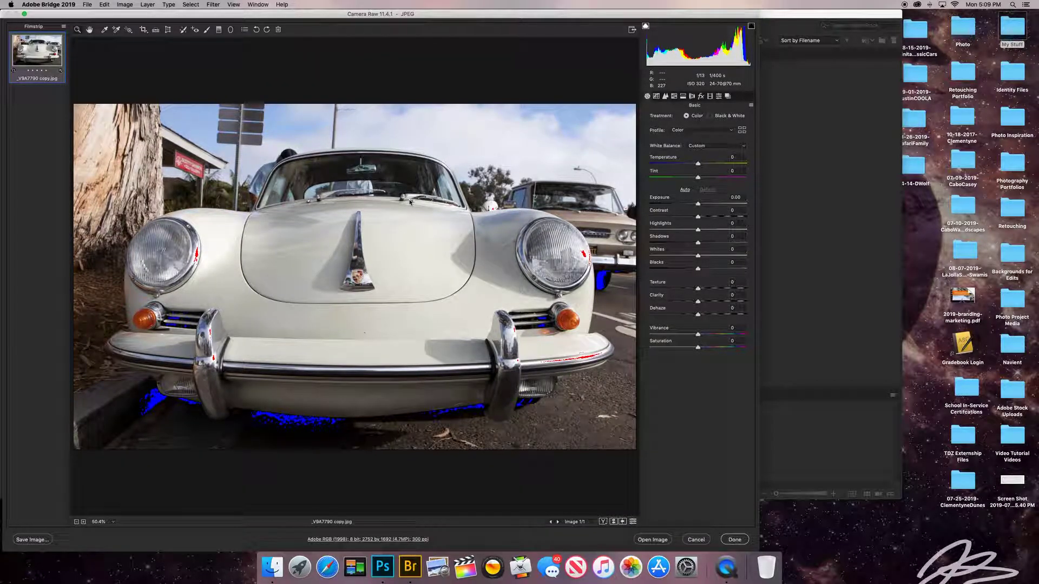
# Straighten the photo along a level line drawn across the car.
pyautogui.click(156, 30)
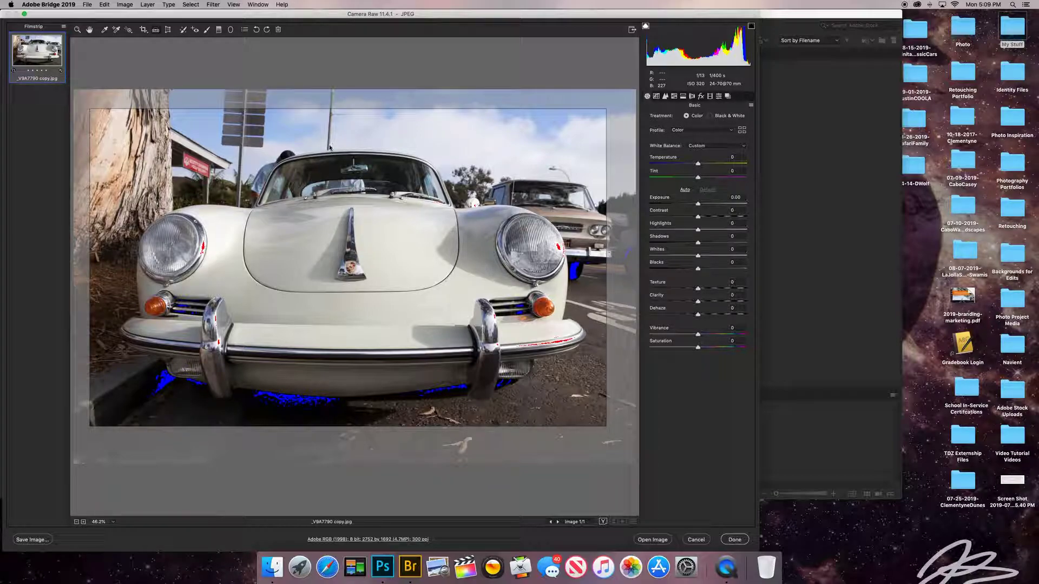
pyautogui.moveTo(98, 231); pyautogui.dragTo(650, 243)
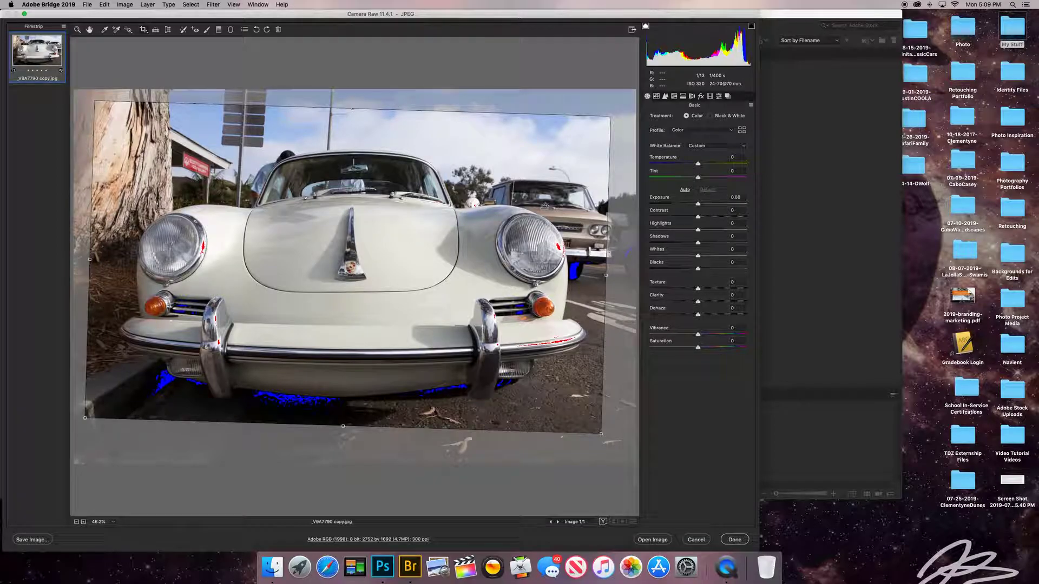
pyautogui.press('Return')
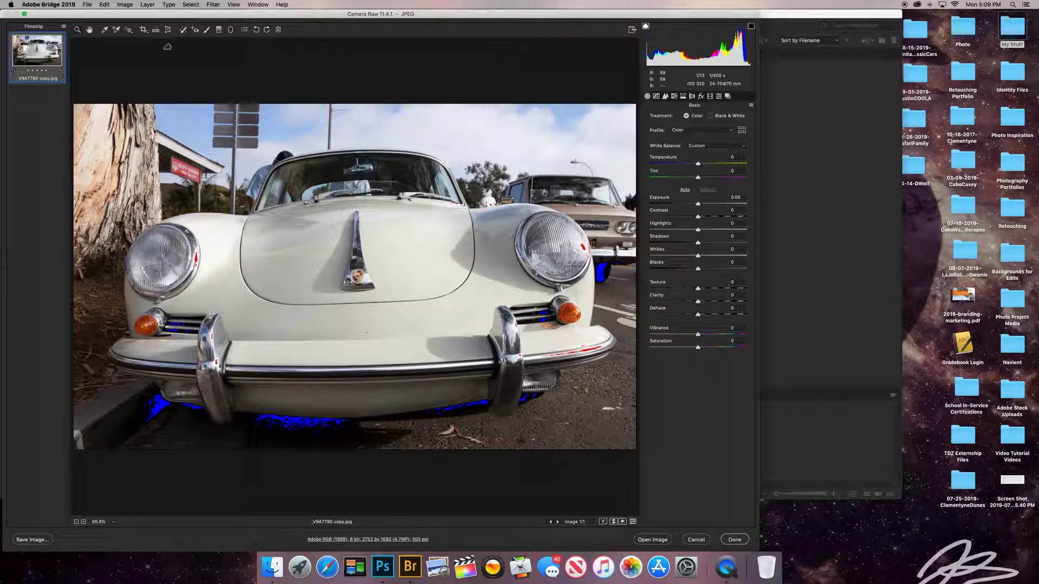
# Bring the crop box back and draw a perspective guide line across the hood.
pyautogui.click(104, 4)
pyautogui.click(143, 30)
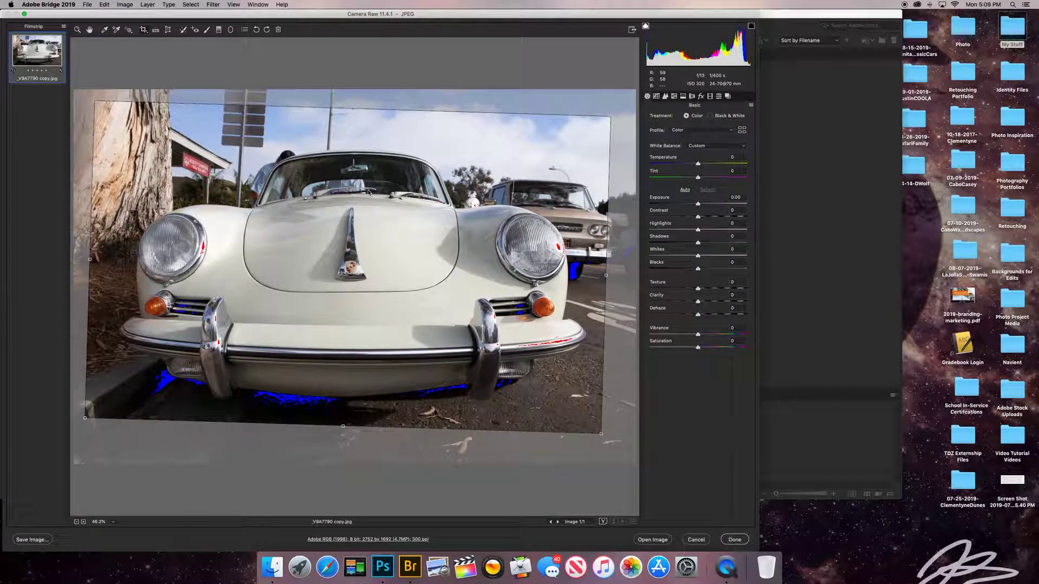
pyautogui.click(125, 4)
pyautogui.click(104, 4)
pyautogui.click(167, 30)
pyautogui.moveTo(133, 210)
pyautogui.mouseDown()
pyautogui.moveTo(599, 217)
pyautogui.moveTo(601, 206)
pyautogui.mouseUp()
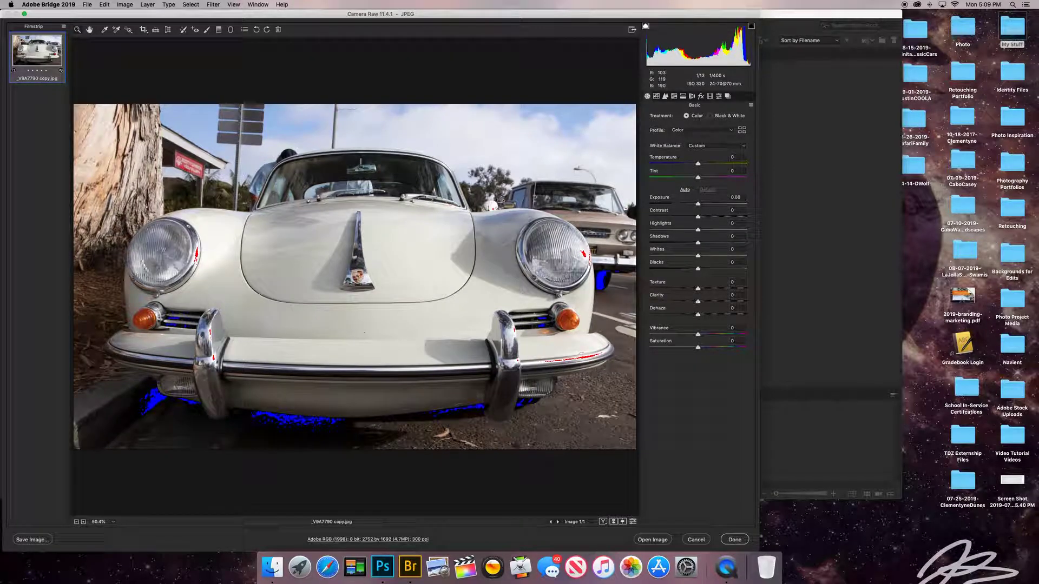
# Try Transform Vertical -80 and Aspect +100, keeping Horizontal, Rotate and Aspect at 0.
pyautogui.click(168, 29)
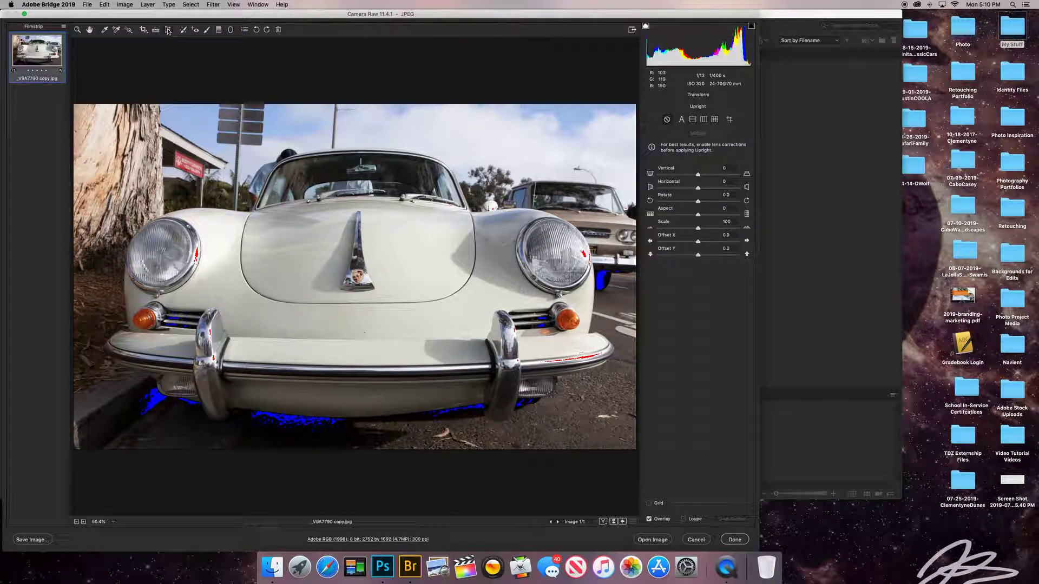
pyautogui.moveTo(697, 174); pyautogui.dragTo(695, 201)
pyautogui.press('Tab')
pyautogui.write('0')
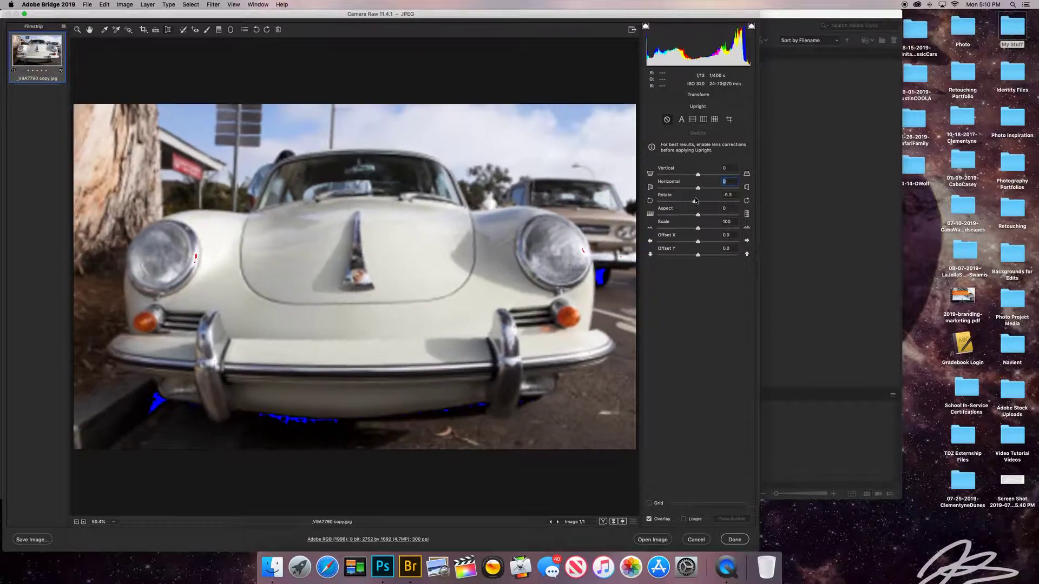
pyautogui.press('Tab')
pyautogui.write('0')
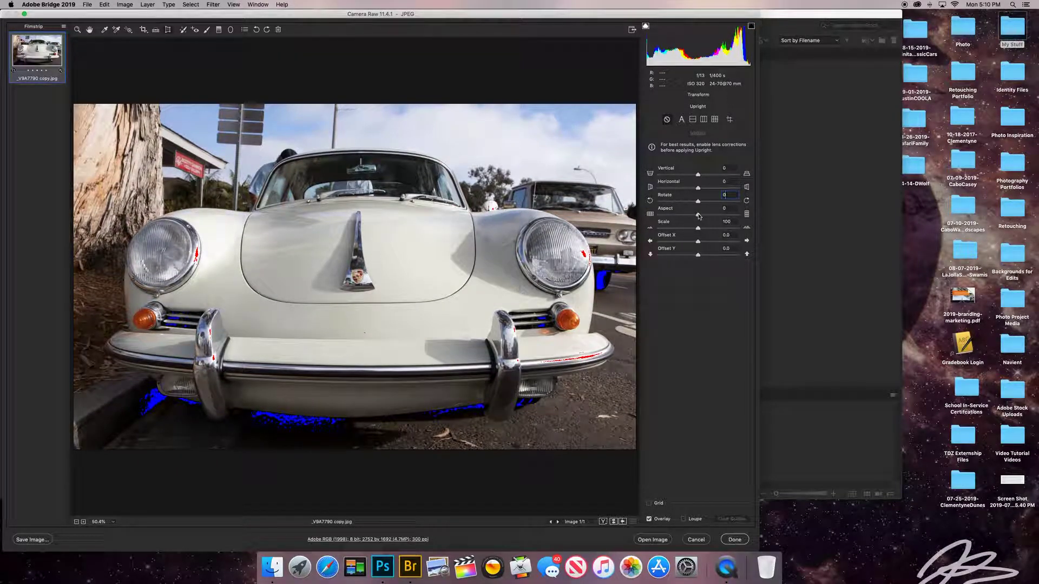
pyautogui.moveTo(698, 216); pyautogui.dragTo(754, 215)
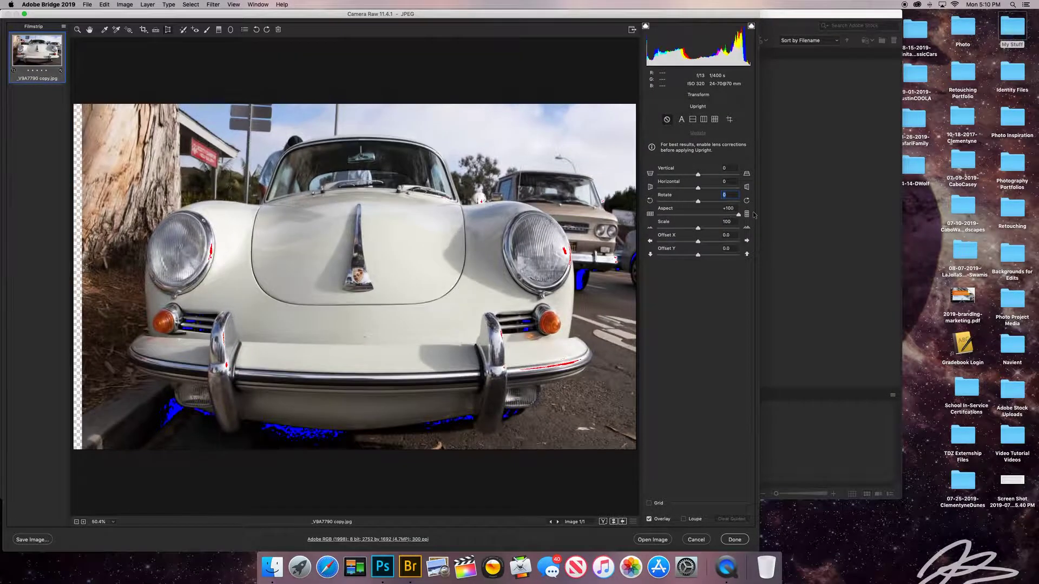
pyautogui.press('Tab')
pyautogui.write('0')
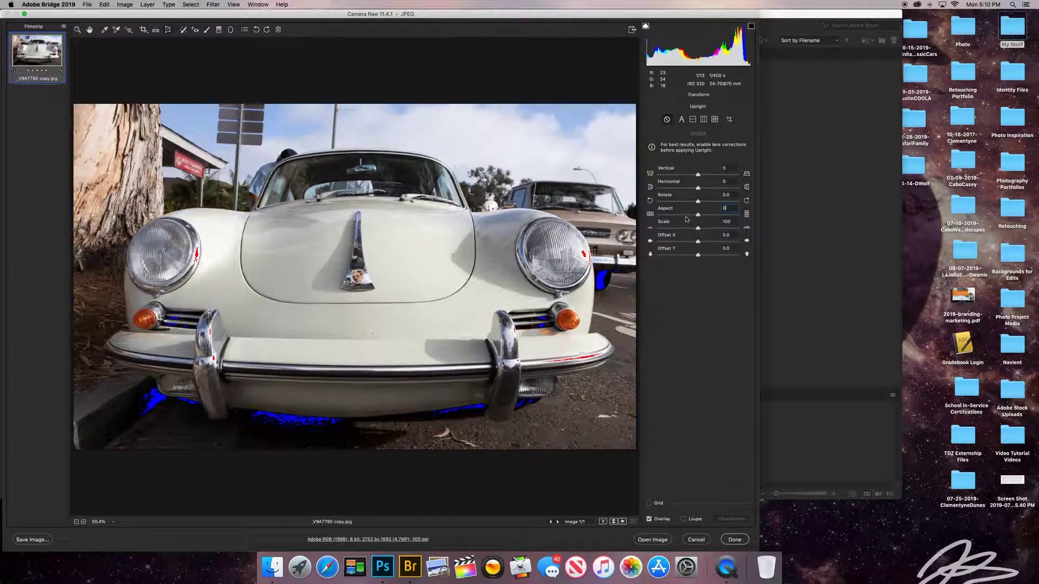
# Set Transform Scale to 50 and reset both the horizontal and vertical offsets to 0.
pyautogui.moveTo(697, 227); pyautogui.dragTo(715, 255)
pyautogui.press('Tab')
pyautogui.write('50')
pyautogui.doubleClick(693, 242)
pyautogui.doubleClick(714, 255)
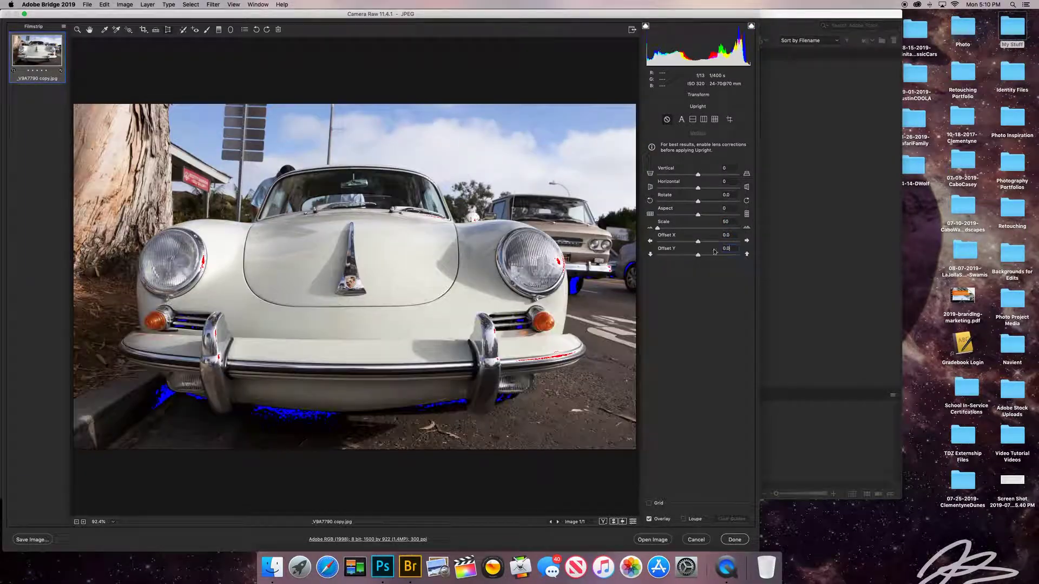
pyautogui.click(184, 31)
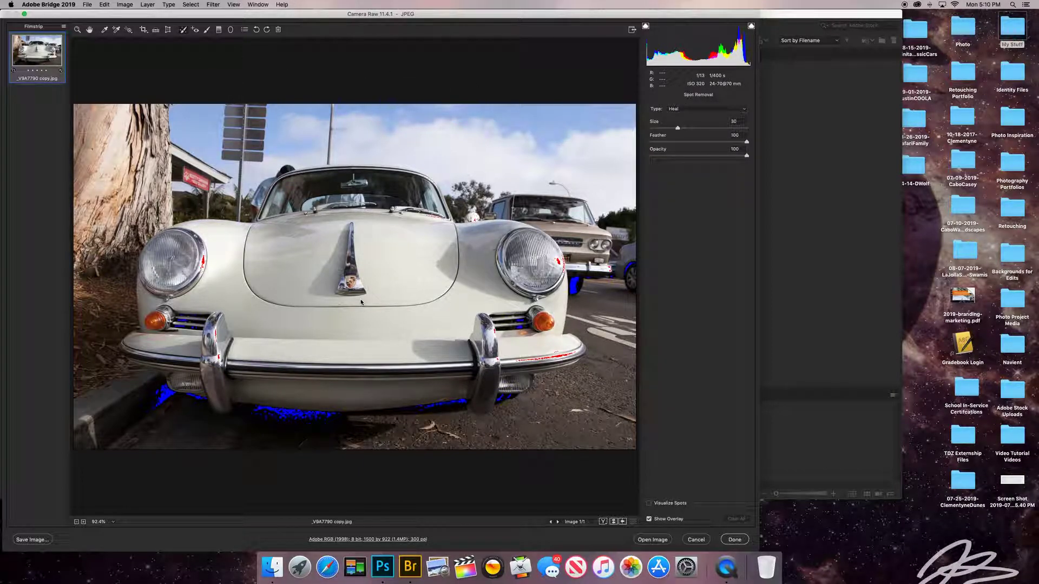
# At 100% zoom, heal two hood blemishes, briefly checking the black-and-white spot map.
pyautogui.press('super+plus')
pyautogui.press('super+plus')
pyautogui.press('super+plus')
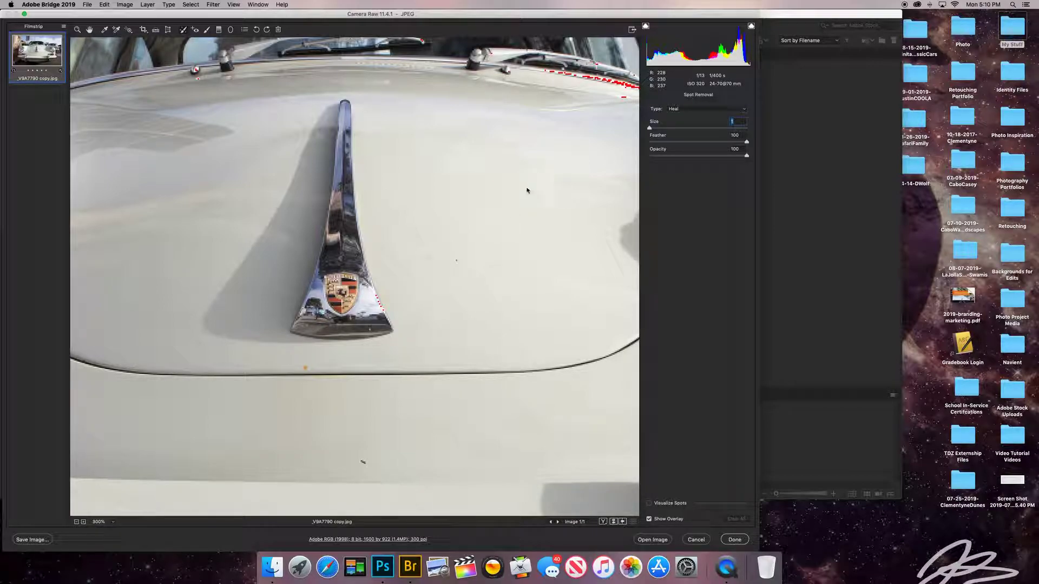
pyautogui.click(478, 196)
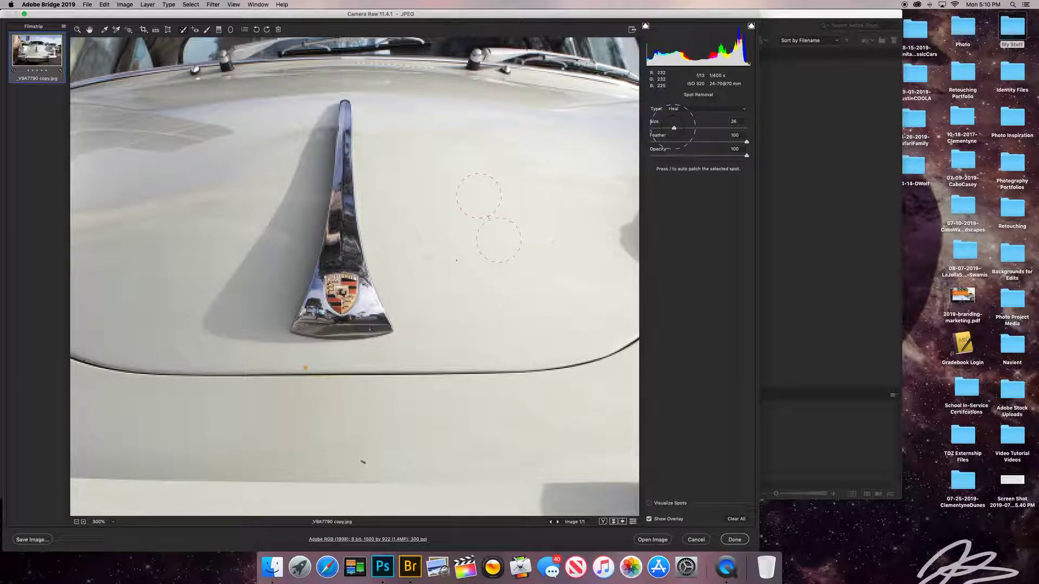
pyautogui.click(682, 128)
pyautogui.click(649, 503)
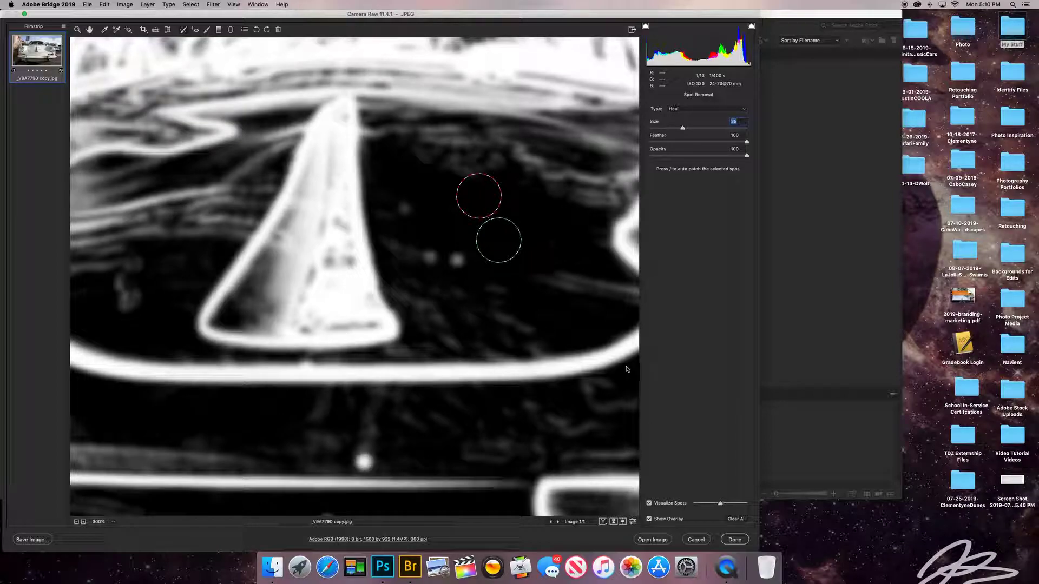
pyautogui.click(649, 505)
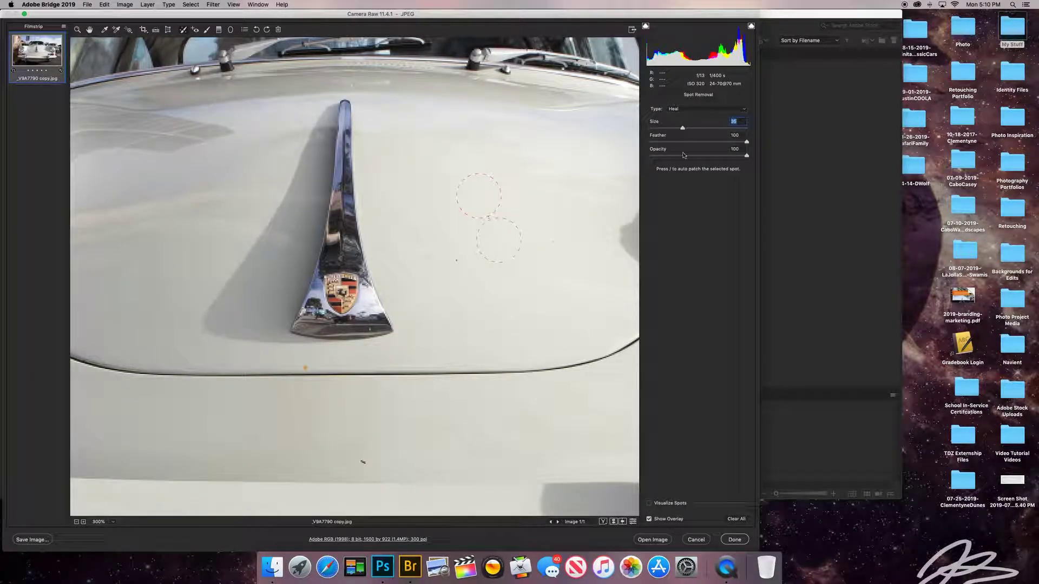
pyautogui.click(407, 211)
pyautogui.moveTo(411, 208)
pyautogui.mouseDown()
pyautogui.moveTo(465, 194)
pyautogui.moveTo(388, 204)
pyautogui.mouseUp()
# Heal specks on the right hood, beside the badge, low bodywork and below the badge; shrink the brush to 10.
pyautogui.click(554, 237)
pyautogui.click(458, 260)
pyautogui.click(364, 459)
pyautogui.click(308, 373)
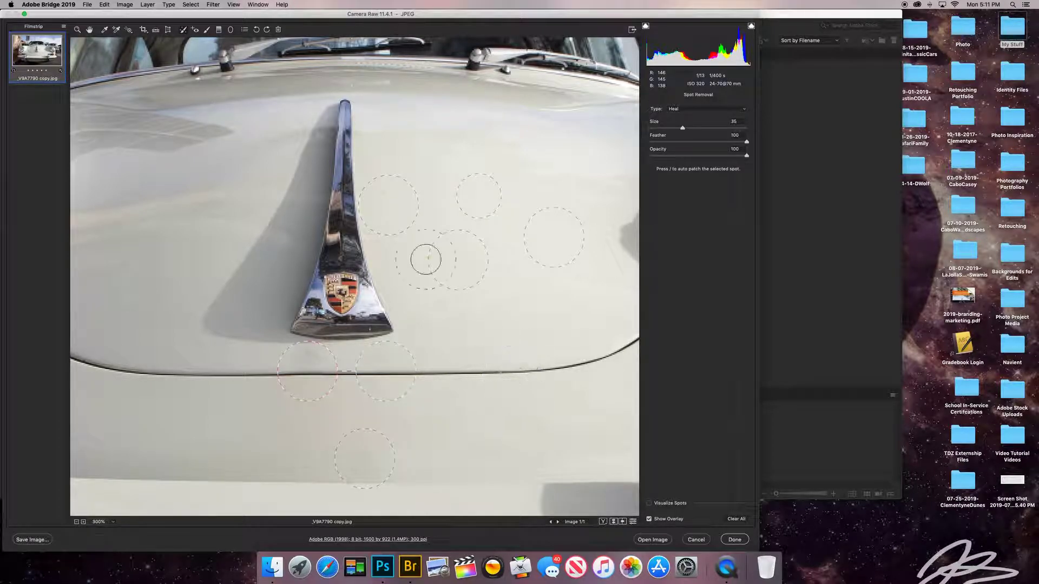
pyautogui.press('[')
pyautogui.press('[')
pyautogui.press('[')
pyautogui.press(']')
pyautogui.press(']')
pyautogui.press('[')
pyautogui.press('[')
pyautogui.press('[')
pyautogui.press('[')
pyautogui.press('[')
pyautogui.press('[')
pyautogui.press('[')
pyautogui.moveTo(487, 178); pyautogui.dragTo(600, 136)
# Heal four more blemishes around the headlight, grille and hood, then zoom back out.
pyautogui.moveTo(389, 204); pyautogui.dragTo(548, 201)
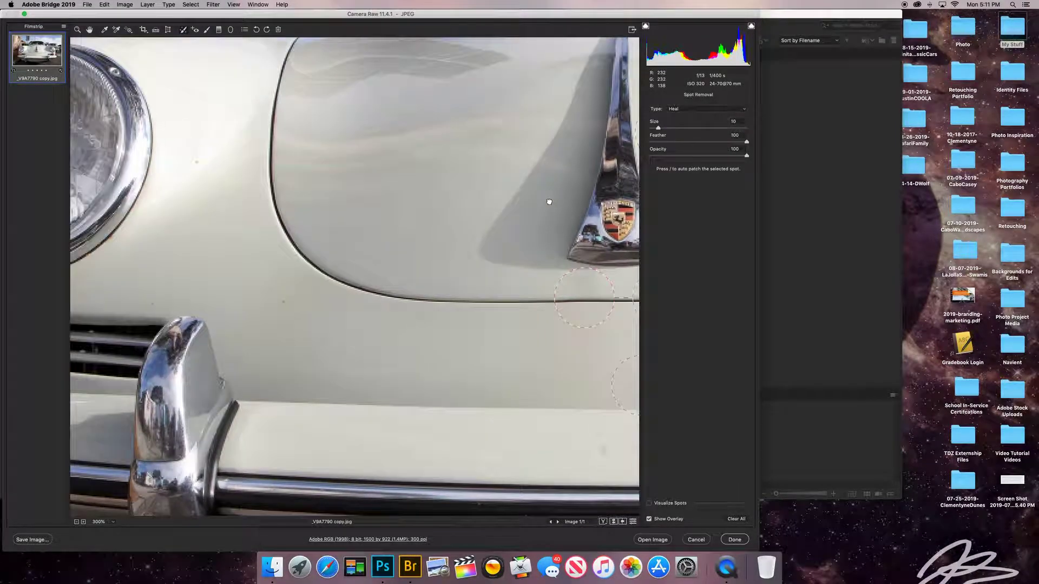
pyautogui.moveTo(308, 288); pyautogui.dragTo(422, 291)
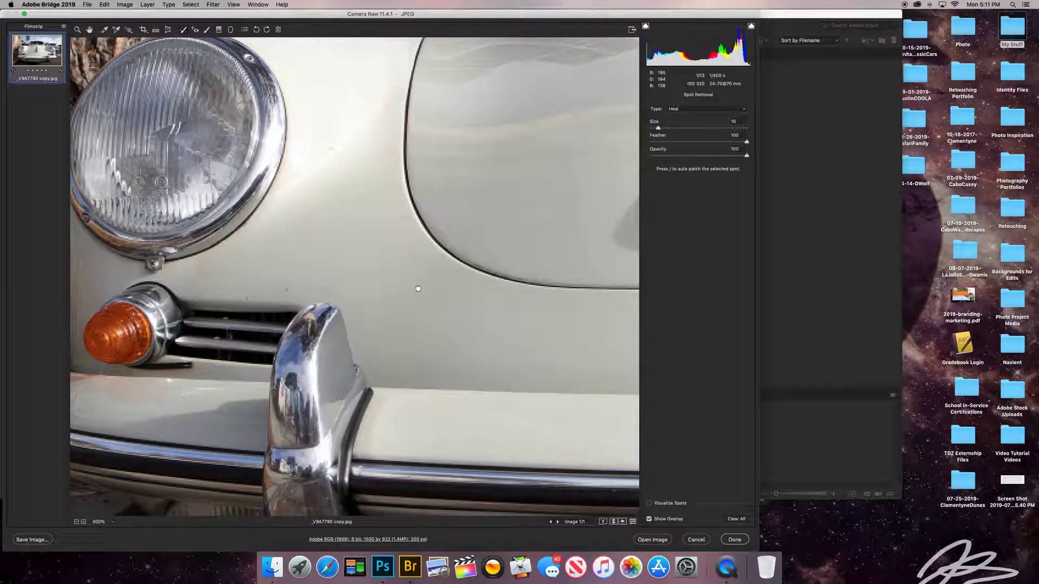
pyautogui.click(474, 336)
pyautogui.click(417, 288)
pyautogui.click(287, 288)
pyautogui.click(330, 147)
pyautogui.press('super+minus')
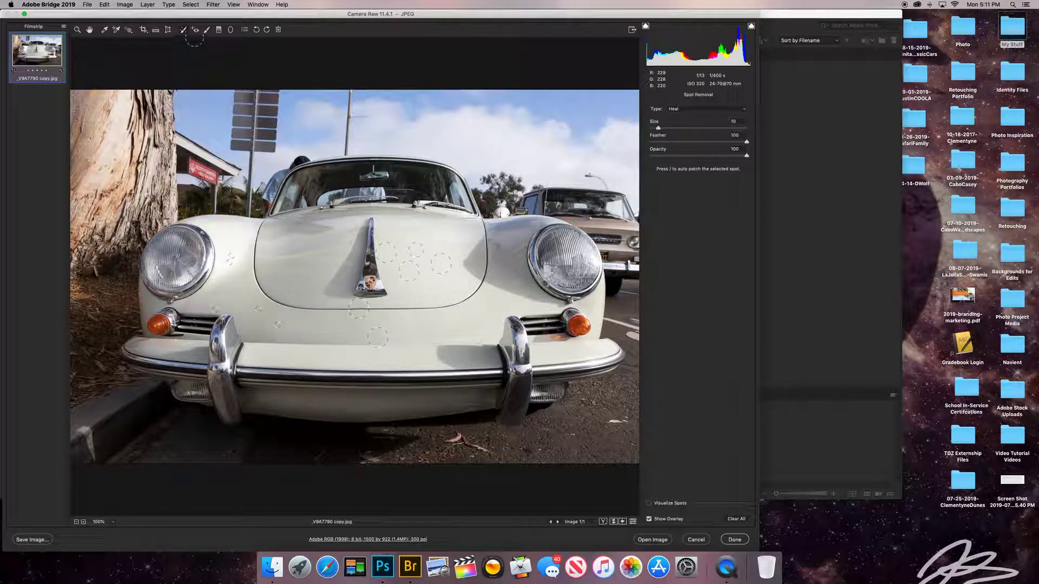
# Switch to the Red Eye Removal tool.
pyautogui.click(195, 29)
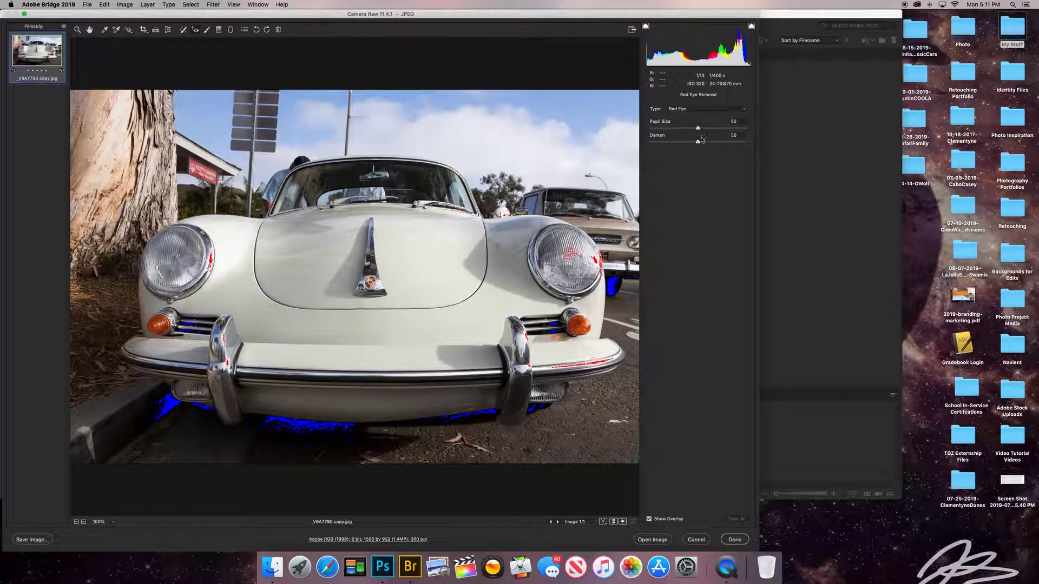
# Paint the sky with the Adjustment Brush at Temperature -63, Clarity +68, Dehaze +44, then clear all strokes.
pyautogui.click(207, 31)
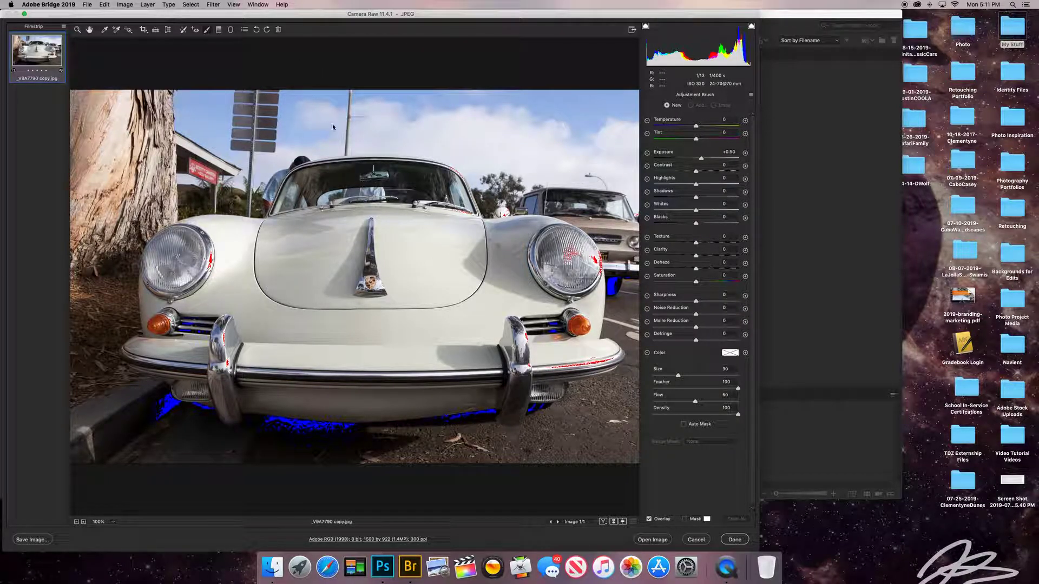
pyautogui.press('[')
pyautogui.press('[')
pyautogui.press('[')
pyautogui.press(']')
pyautogui.moveTo(603, 109)
pyautogui.mouseDown()
pyautogui.moveTo(162, 89)
pyautogui.moveTo(135, 108)
pyautogui.mouseUp()
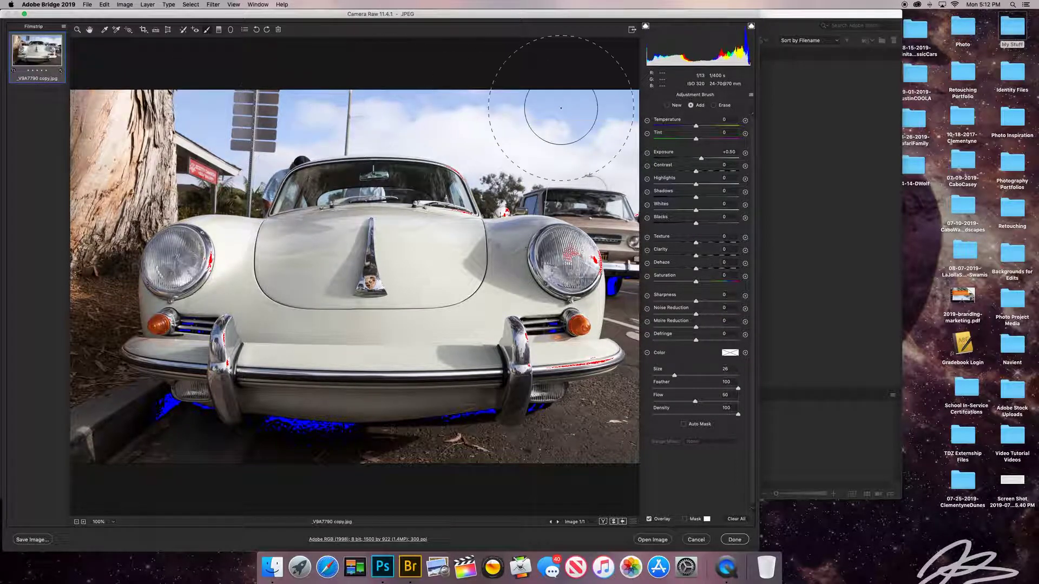
pyautogui.moveTo(695, 126); pyautogui.dragTo(670, 126)
pyautogui.click(751, 27)
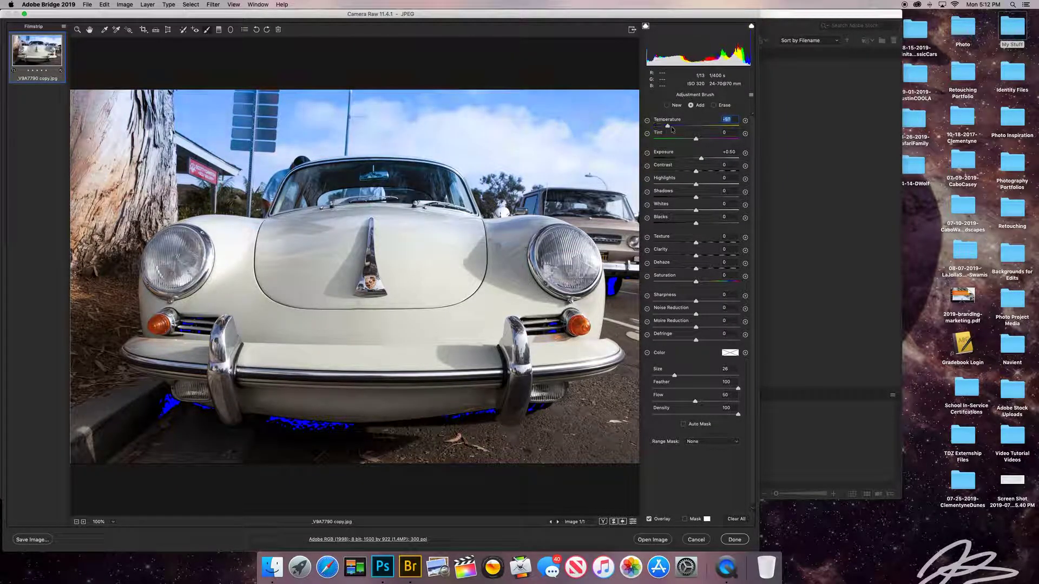
pyautogui.moveTo(696, 256)
pyautogui.mouseDown()
pyautogui.moveTo(724, 256)
pyautogui.moveTo(704, 269)
pyautogui.moveTo(715, 270)
pyautogui.mouseUp()
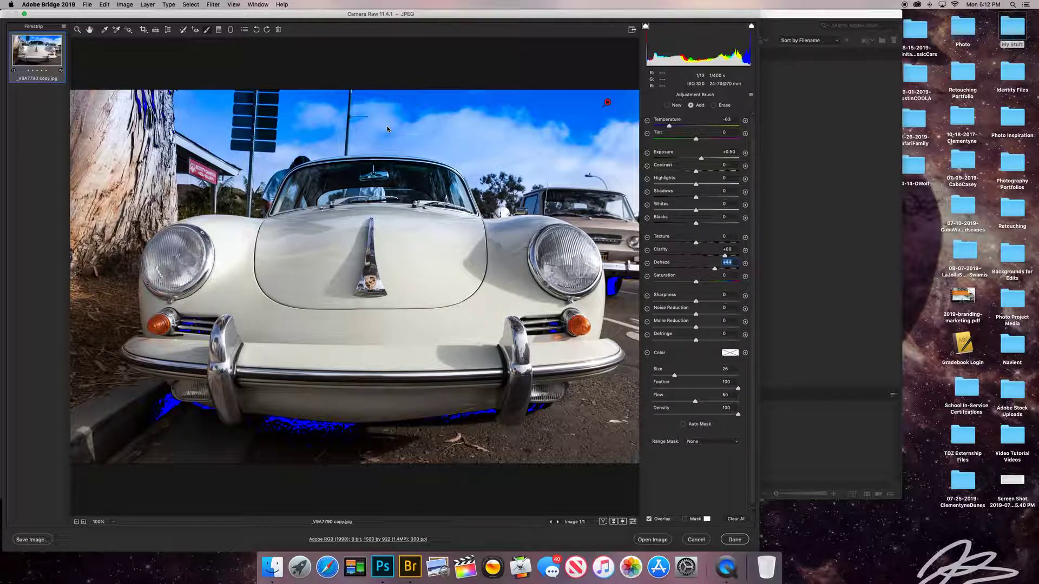
pyautogui.click(742, 521)
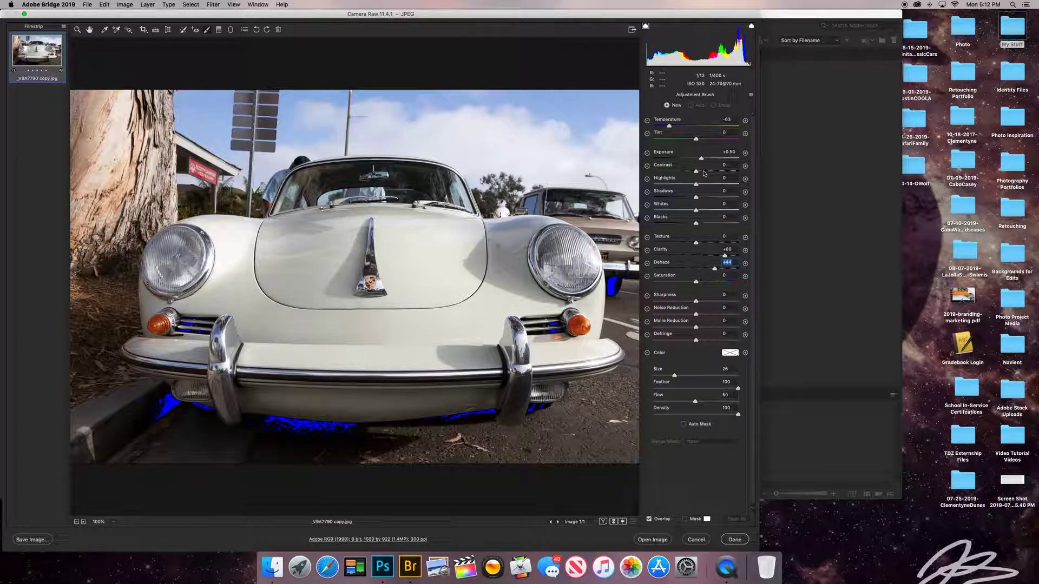
pyautogui.click(750, 27)
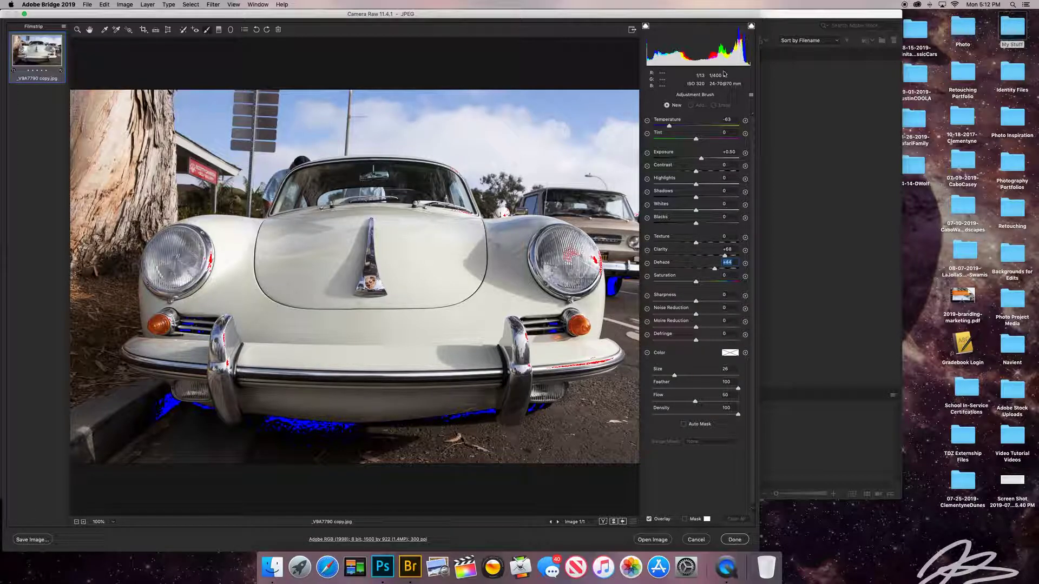
pyautogui.click(219, 30)
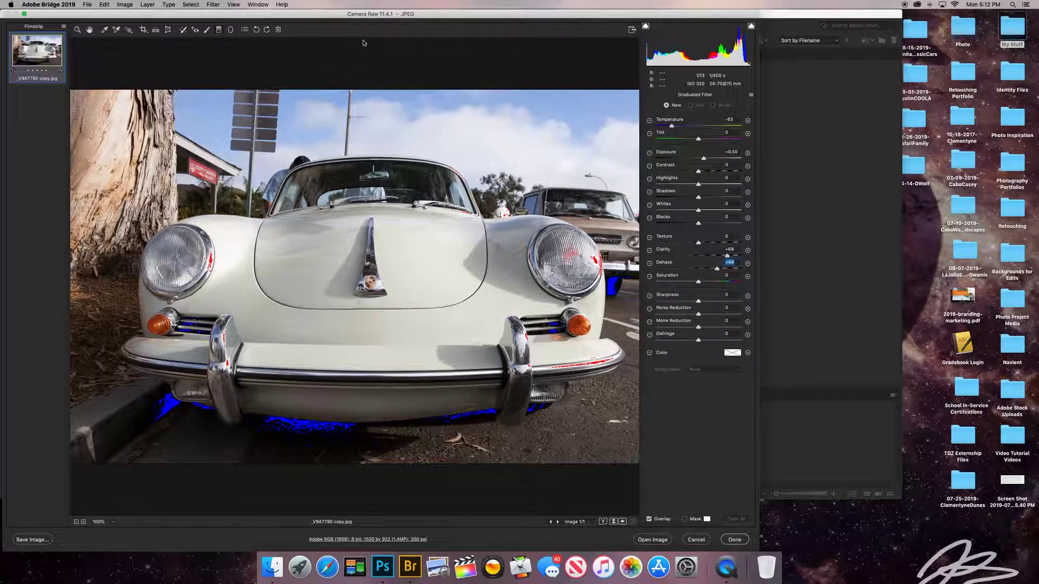
pyautogui.moveTo(363, 41); pyautogui.dragTo(362, 270)
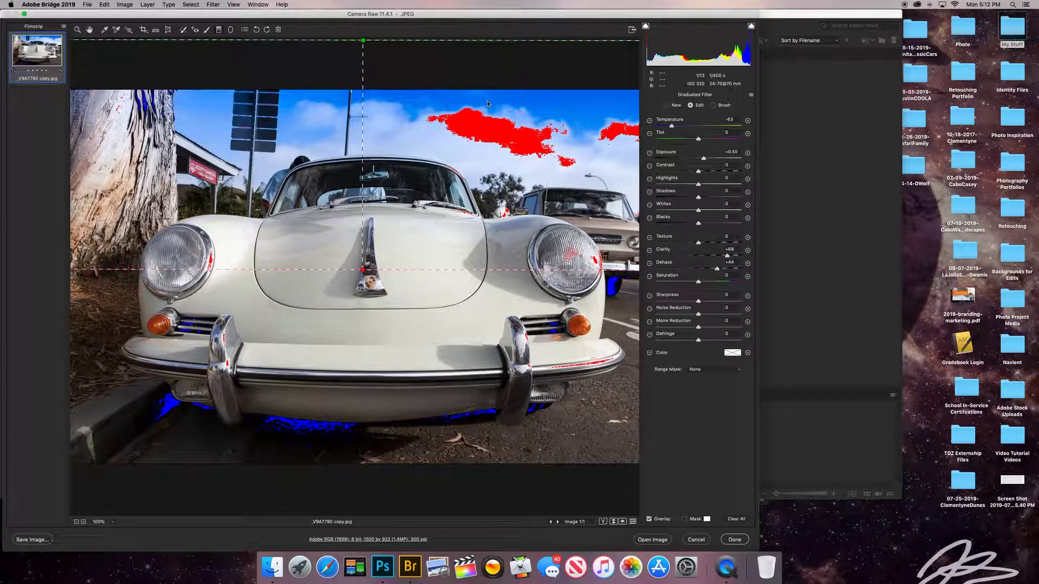
pyautogui.click(736, 120)
pyautogui.write('0')
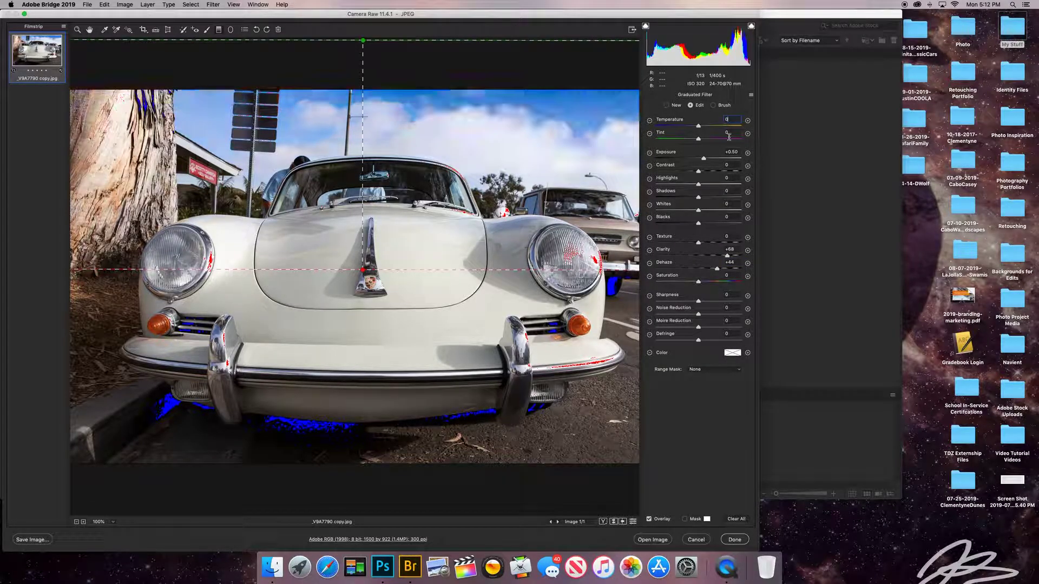
pyautogui.click(735, 250)
pyautogui.write('0')
pyautogui.press('Tab')
pyautogui.write('0')
pyautogui.moveTo(703, 159); pyautogui.dragTo(681, 159)
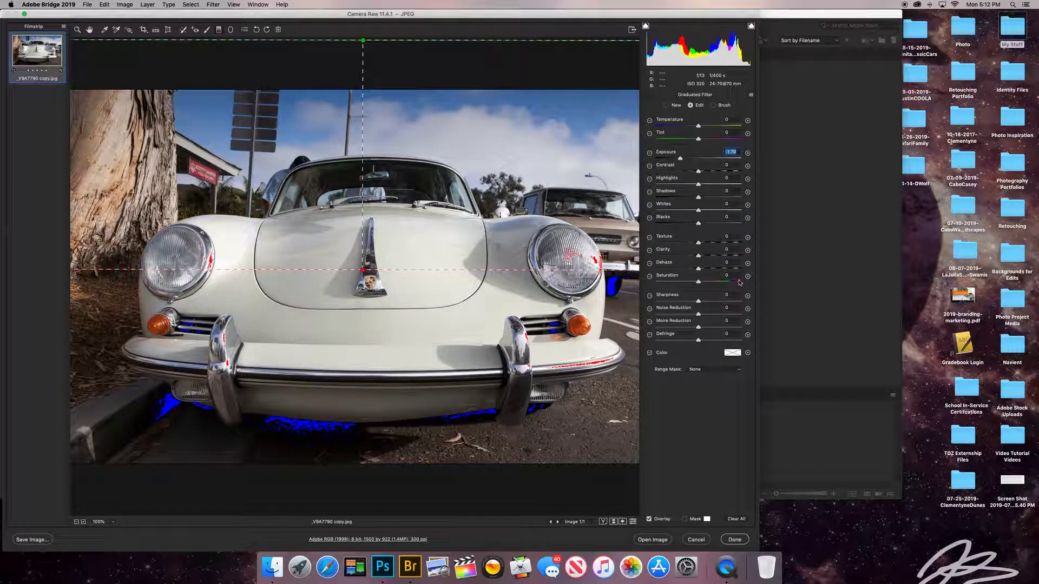
pyautogui.click(743, 520)
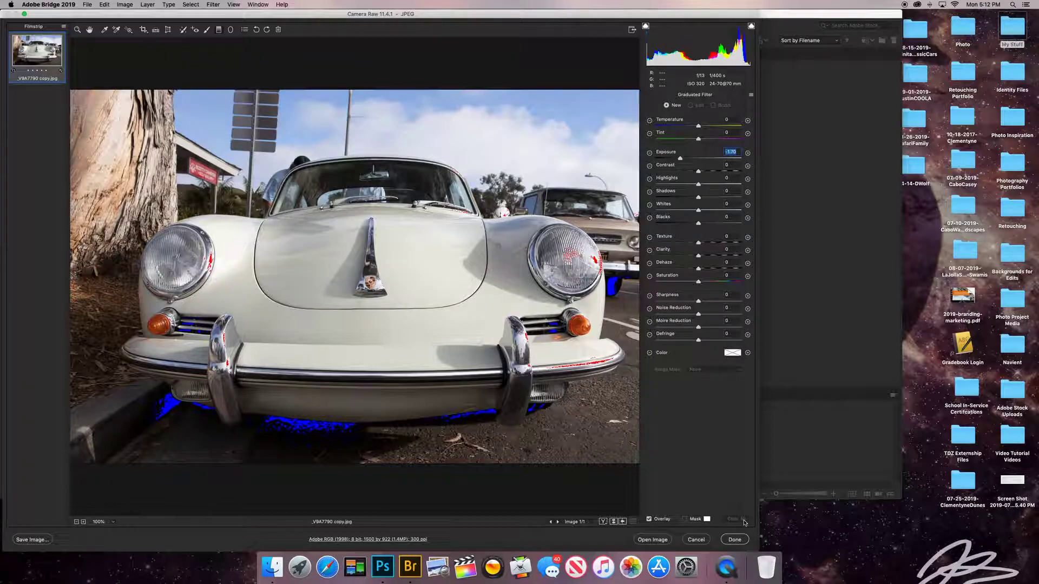
pyautogui.press('j')
pyautogui.moveTo(145, 221); pyautogui.dragTo(423, 263)
pyautogui.moveTo(145, 221); pyautogui.dragTo(369, 273)
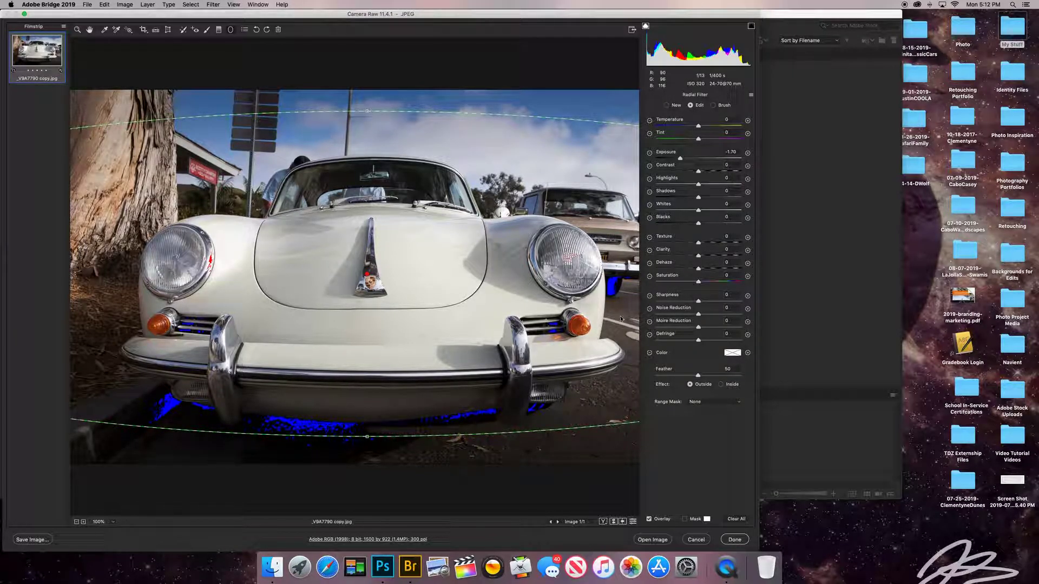
pyautogui.click(736, 519)
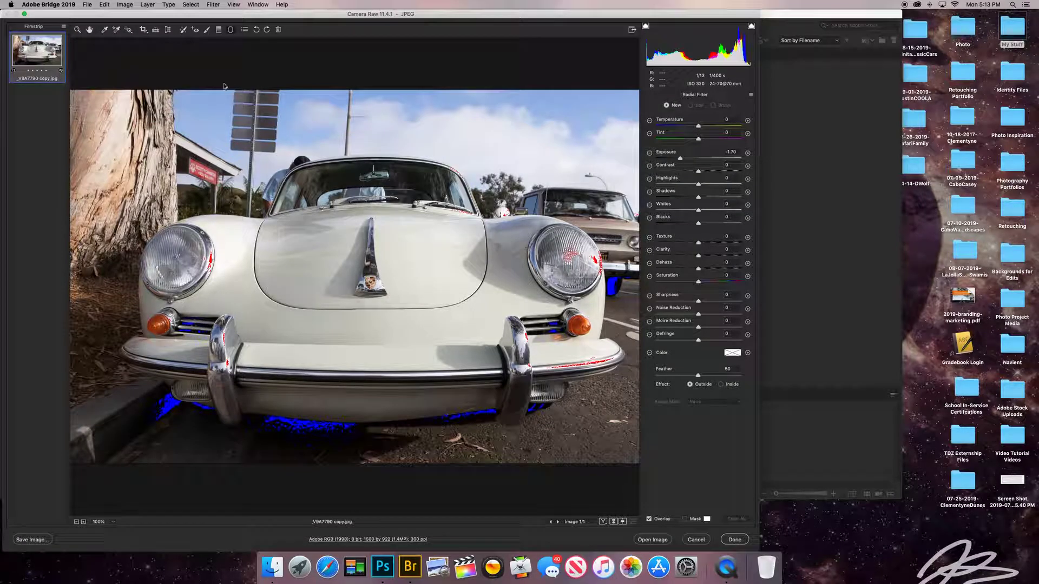
pyautogui.click(257, 30)
pyautogui.click(256, 30)
pyautogui.click(256, 30)
pyautogui.click(257, 30)
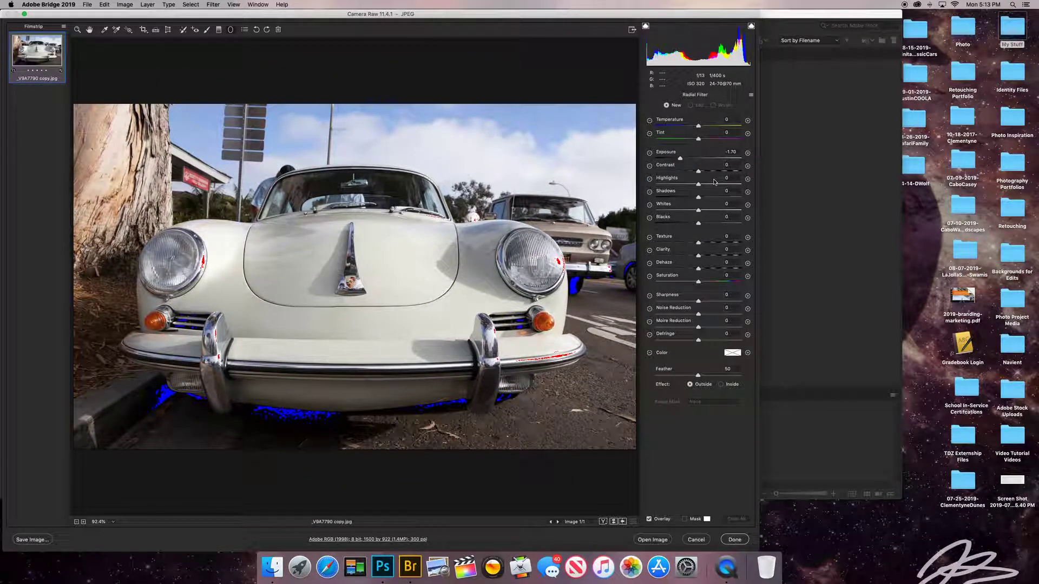
# Set Shadows +100, Texture +14, Clarity +29, Dehaze +30, Vibrance +13 and Saturation +33, lowering Exposure slightly.
pyautogui.click(78, 30)
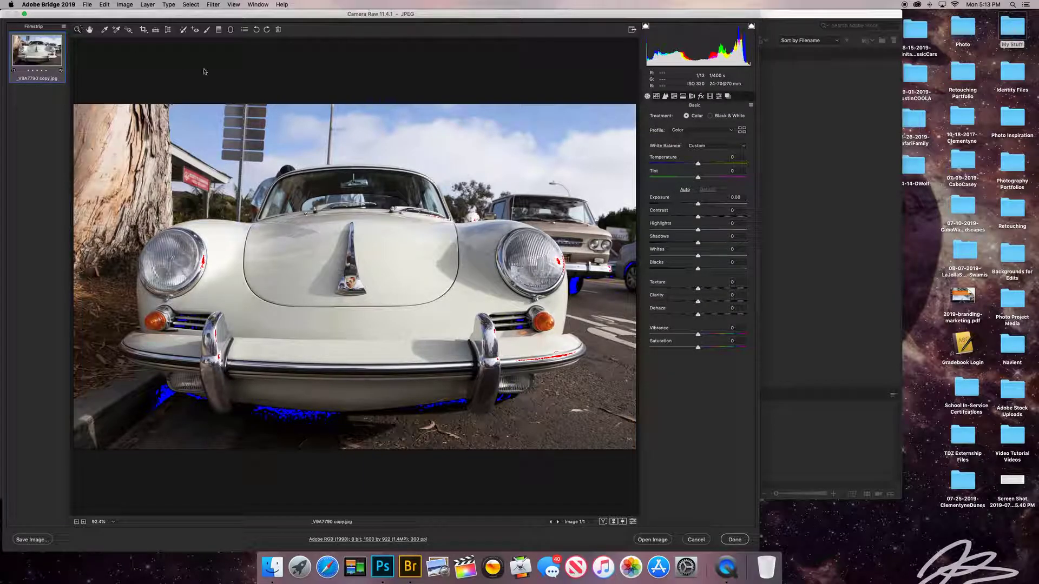
pyautogui.moveTo(698, 206)
pyautogui.mouseDown()
pyautogui.moveTo(710, 207)
pyautogui.moveTo(693, 204)
pyautogui.mouseUp()
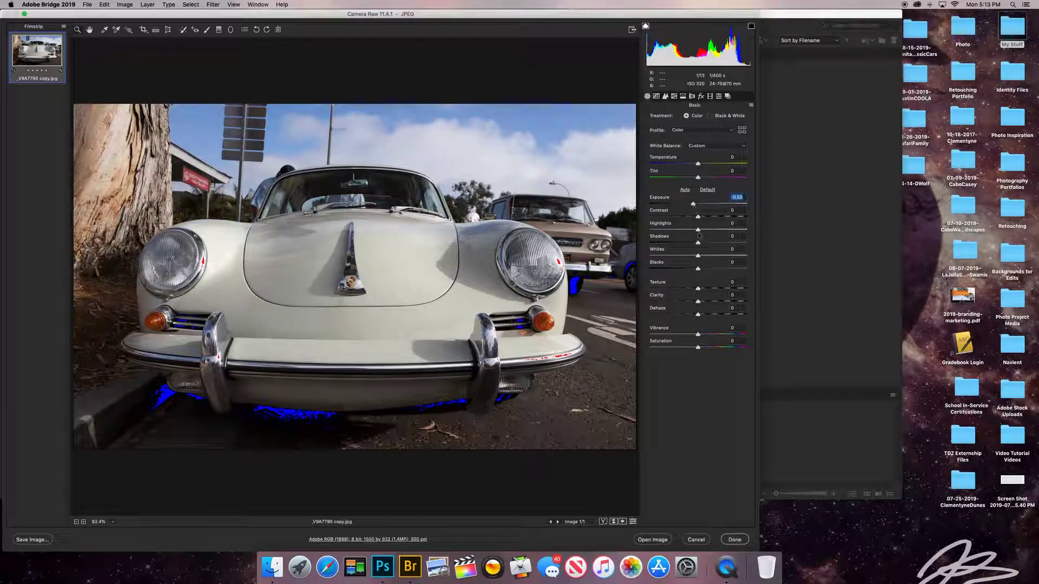
pyautogui.moveTo(698, 243); pyautogui.dragTo(751, 244)
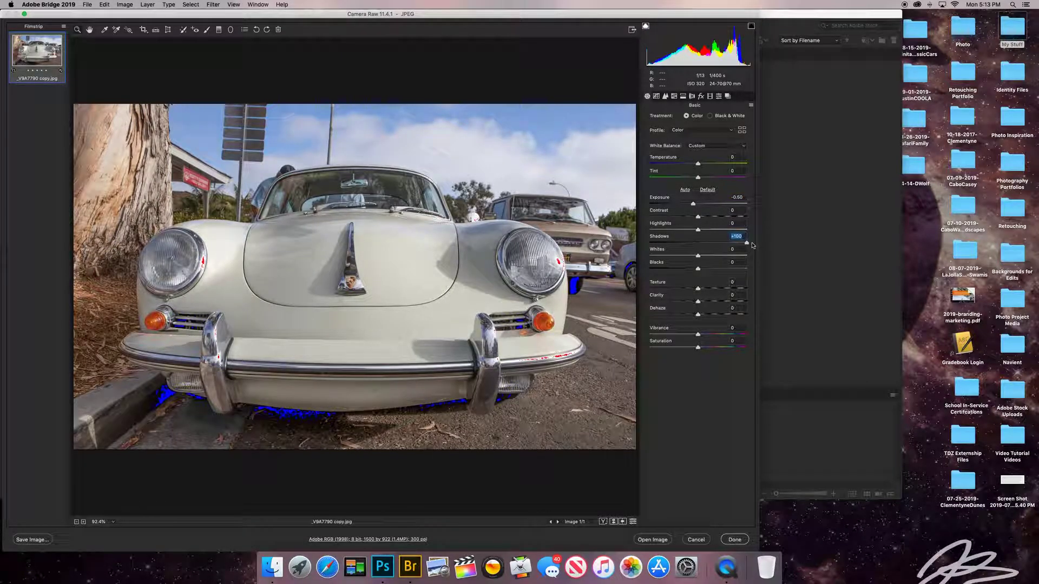
pyautogui.moveTo(698, 288); pyautogui.dragTo(714, 347)
pyautogui.click(713, 315)
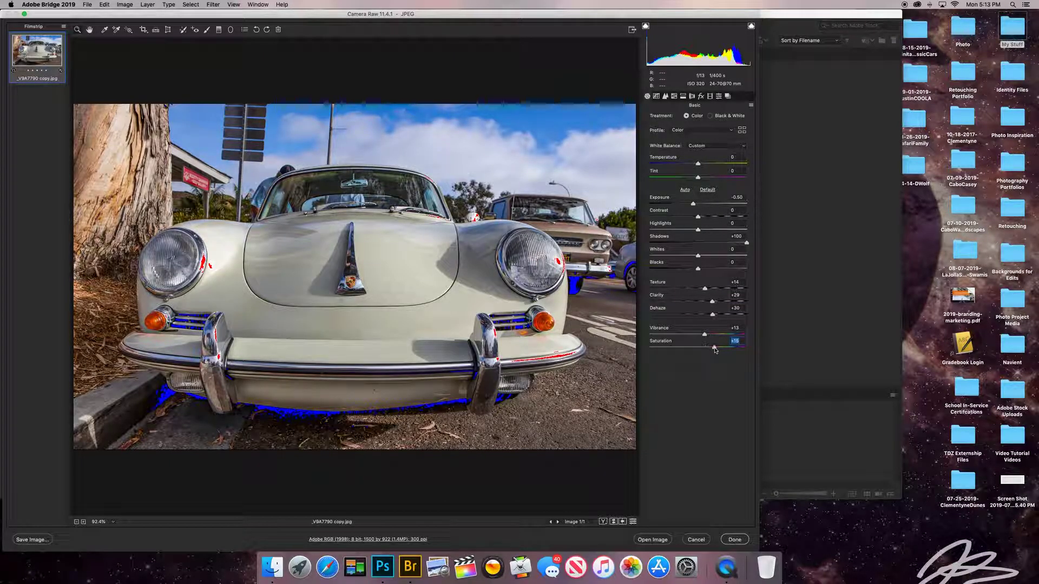
# Add a -22 edge vignette with Midpoint 31, then fine-tune Exposure to -0.35.
pyautogui.click(701, 95)
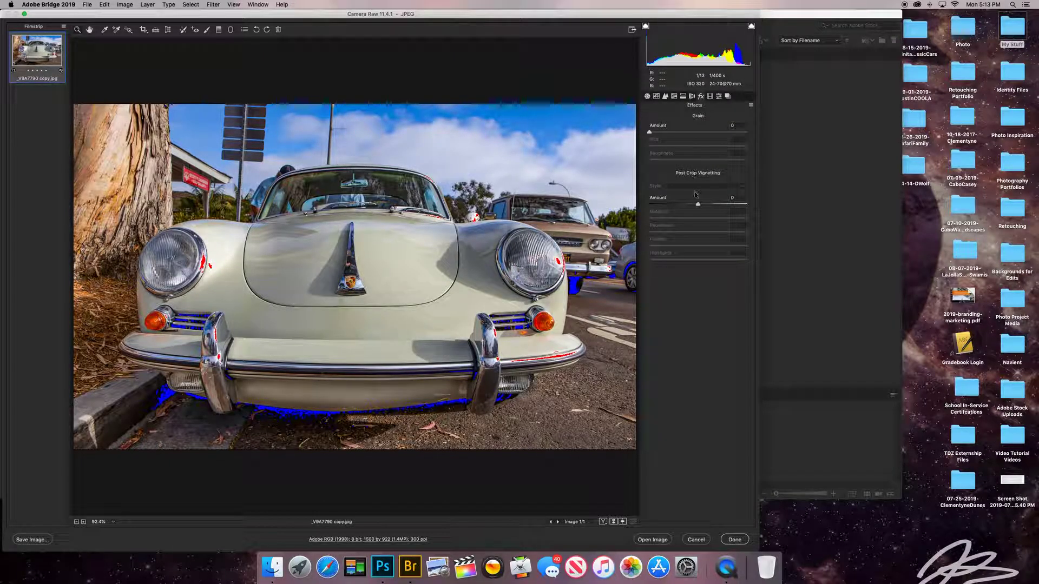
pyautogui.moveTo(697, 204); pyautogui.dragTo(687, 204)
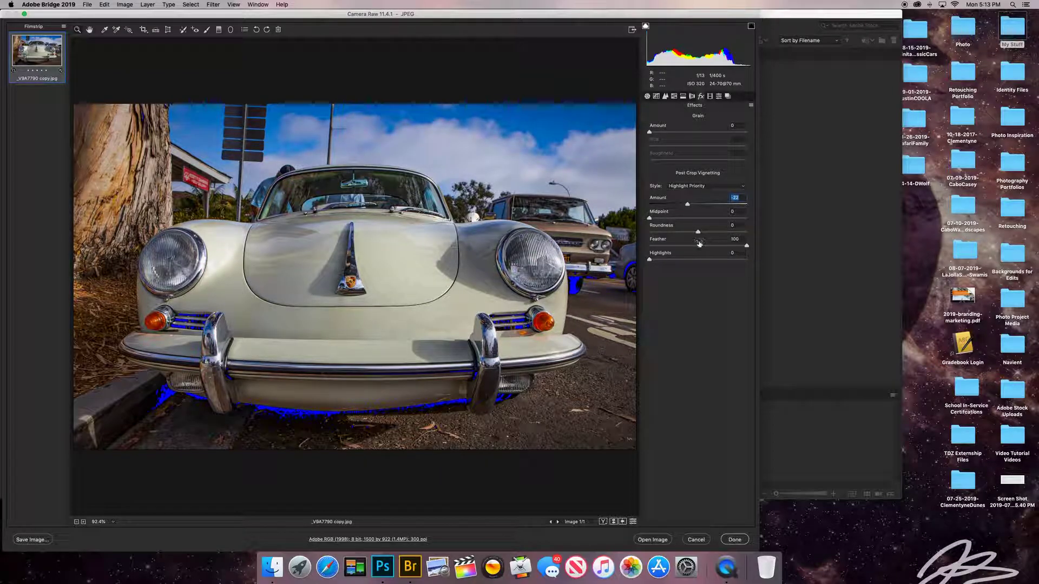
pyautogui.moveTo(747, 246); pyautogui.dragTo(780, 250)
pyautogui.click(679, 217)
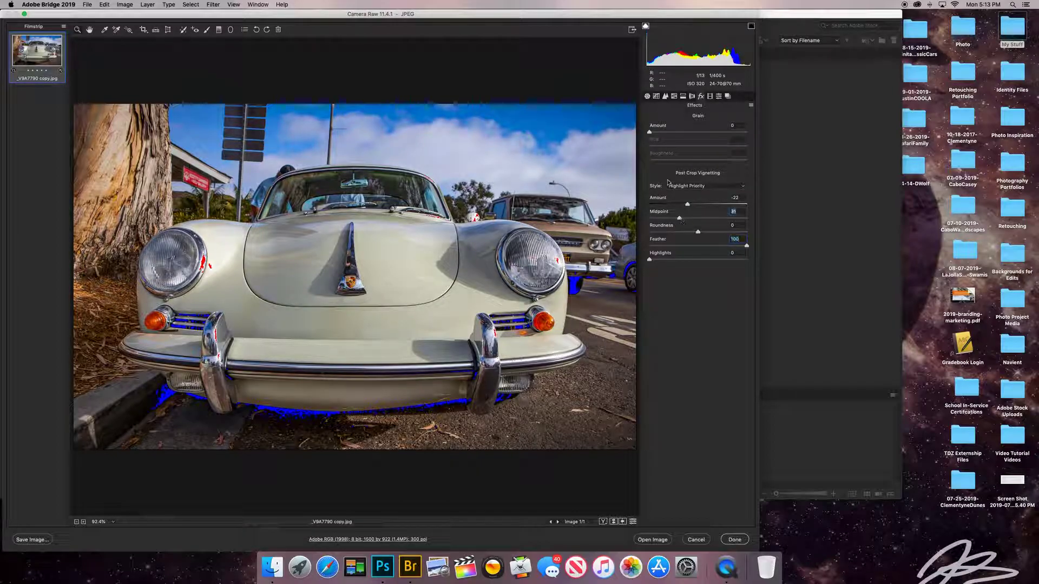
pyautogui.click(647, 97)
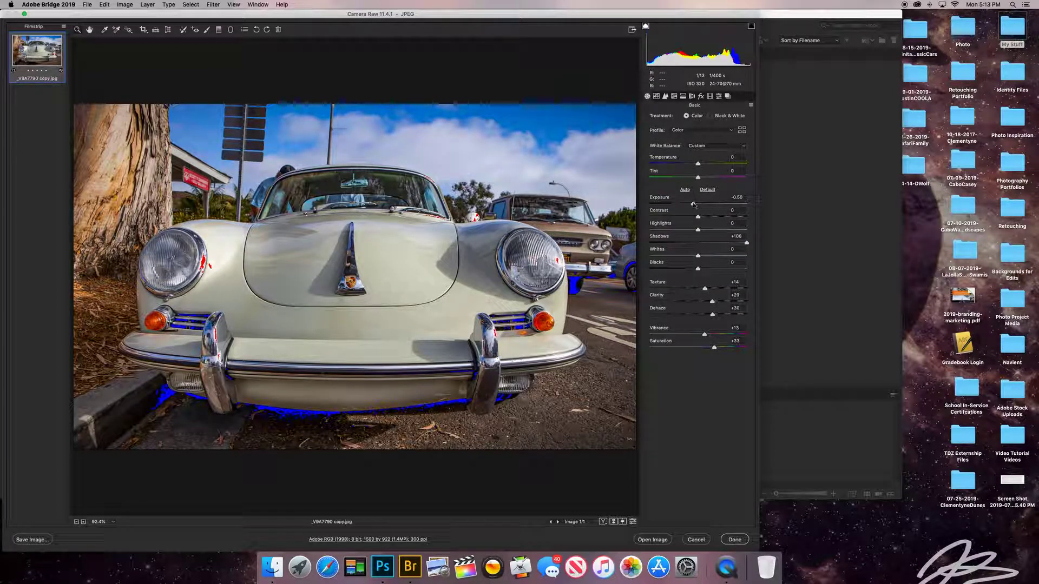
pyautogui.moveTo(695, 205); pyautogui.dragTo(695, 205)
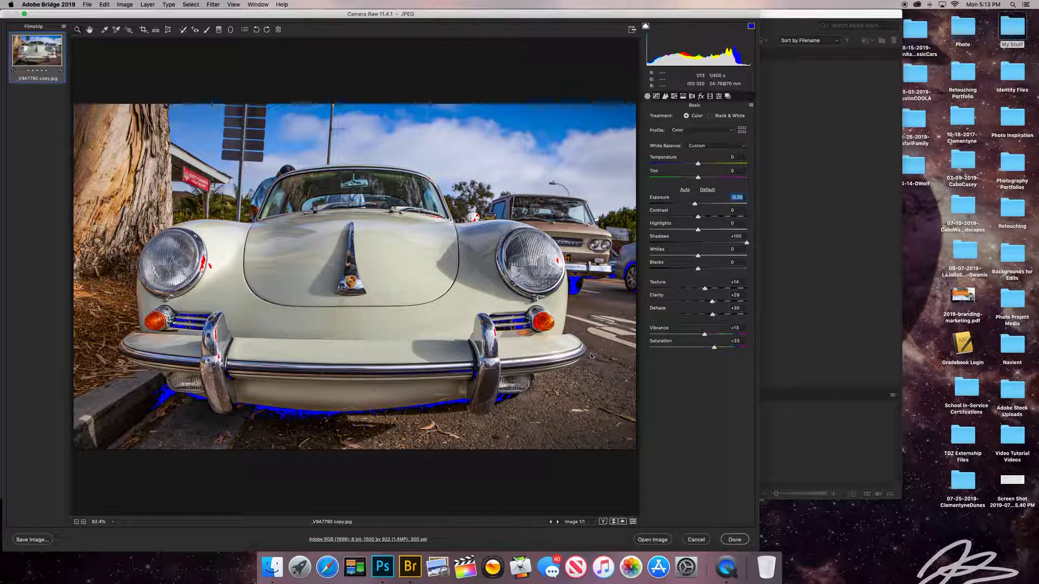
# Save the edited photo as a JPEG into Desktop/Photo/Camera Raw.
pyautogui.click(32, 540)
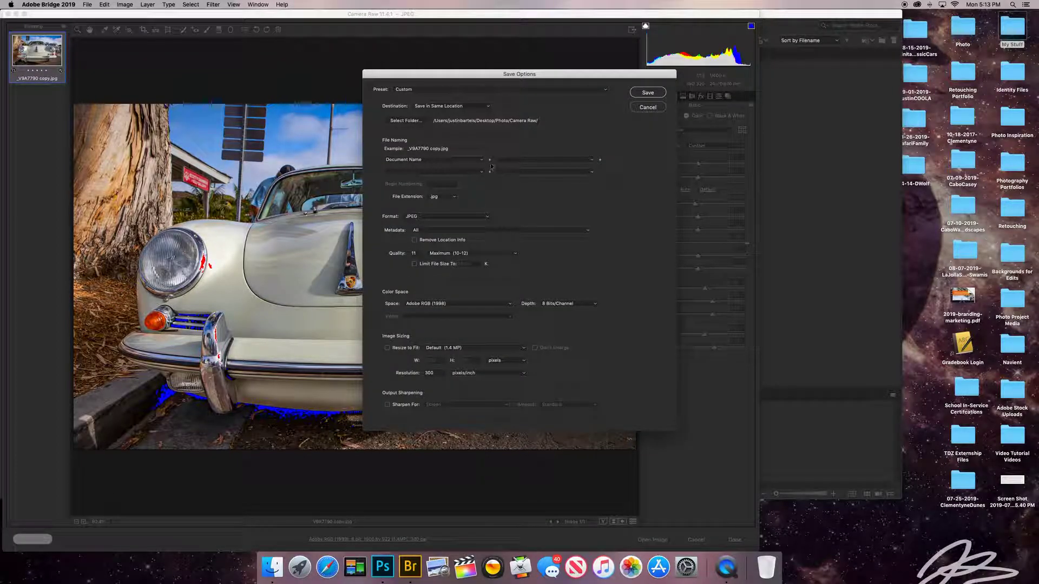
pyautogui.click(406, 120)
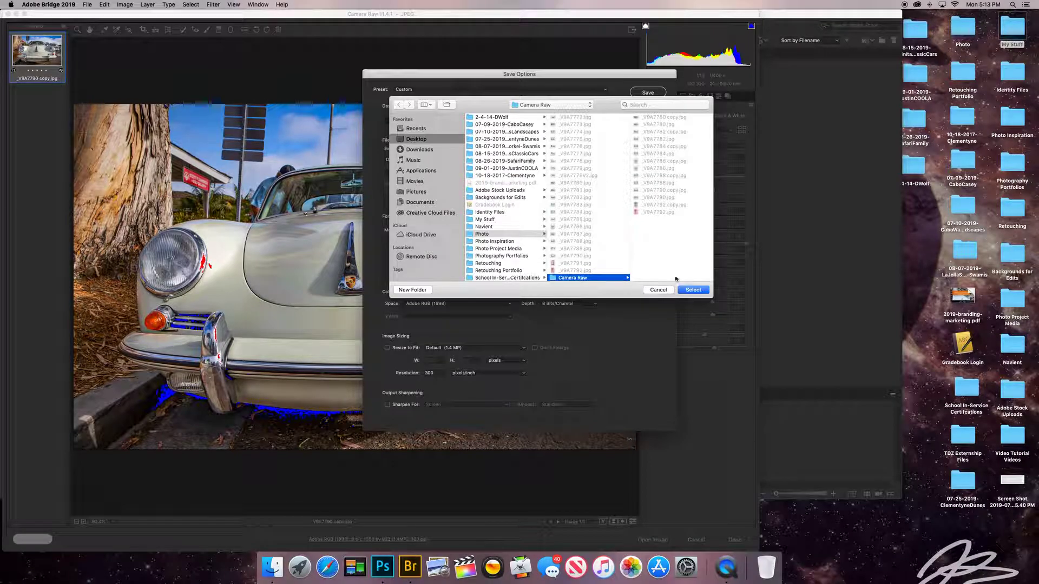
pyautogui.click(692, 290)
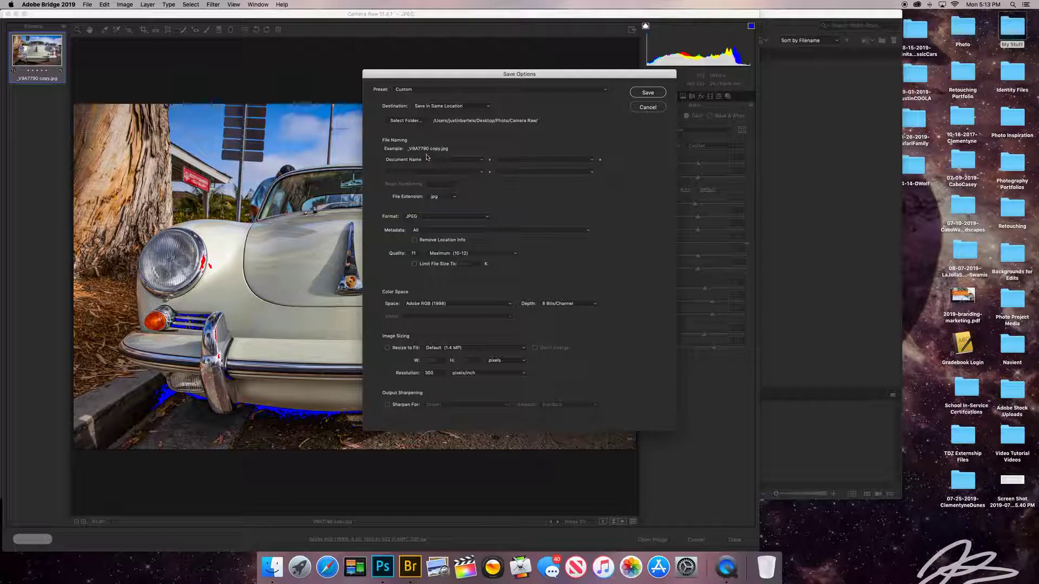
pyautogui.click(420, 216)
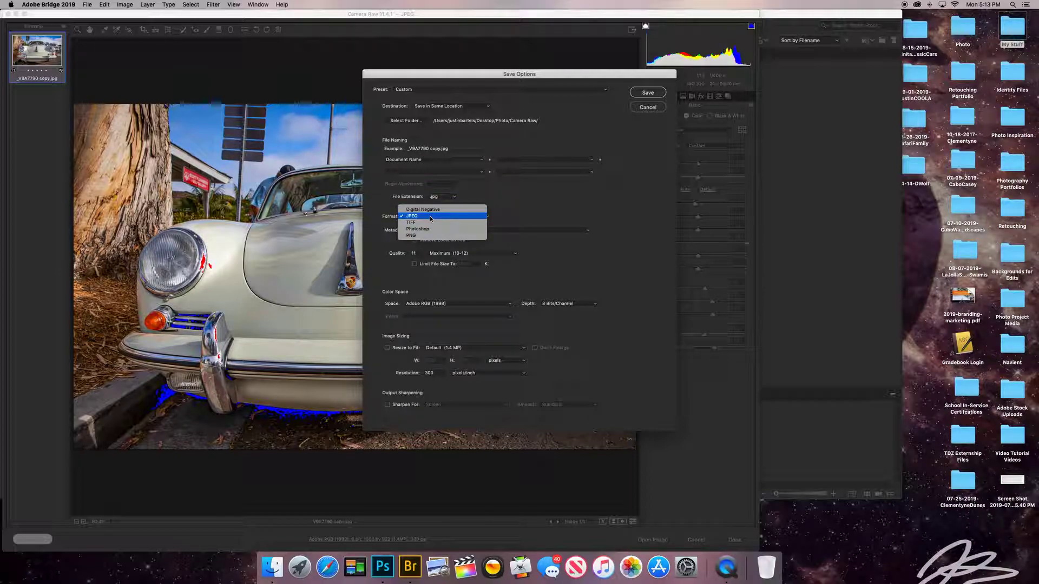
pyautogui.click(431, 218)
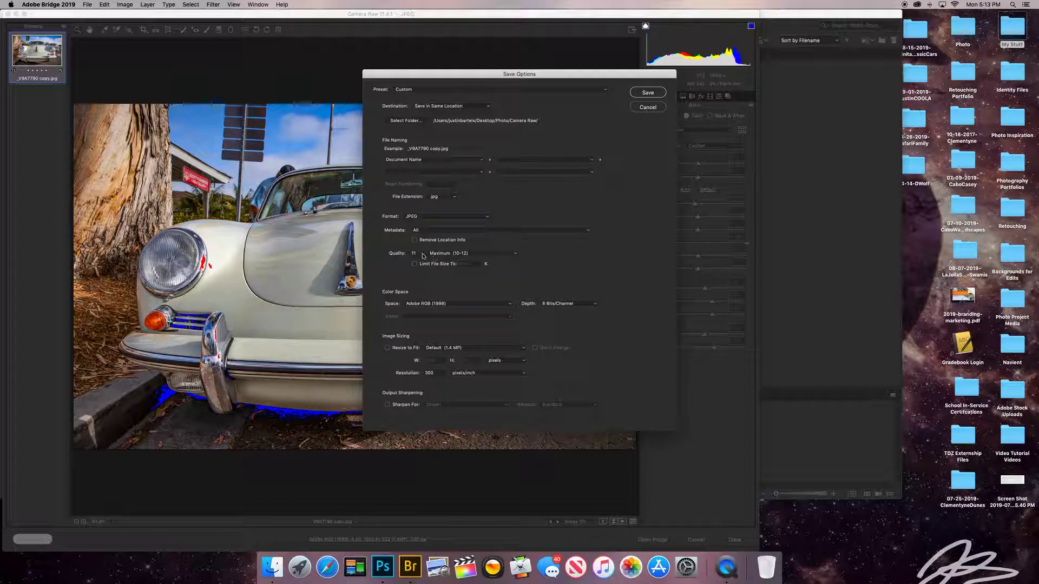
pyautogui.click(653, 107)
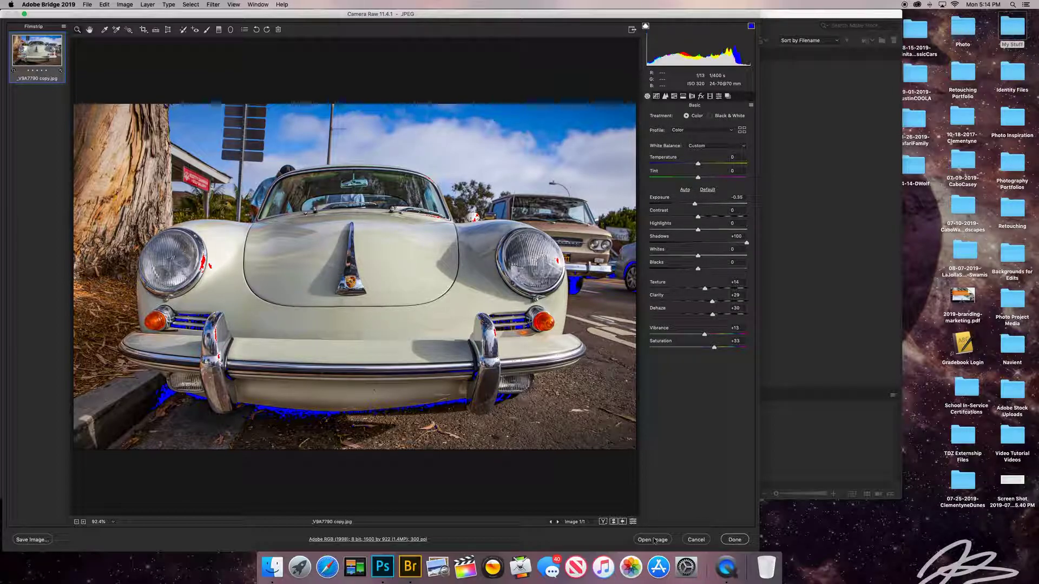
# Open the edit in Photoshop and begin Save As, replacing ' copy' with 'V2' to name it _V9A7790V2.jpg.
pyautogui.click(652, 540)
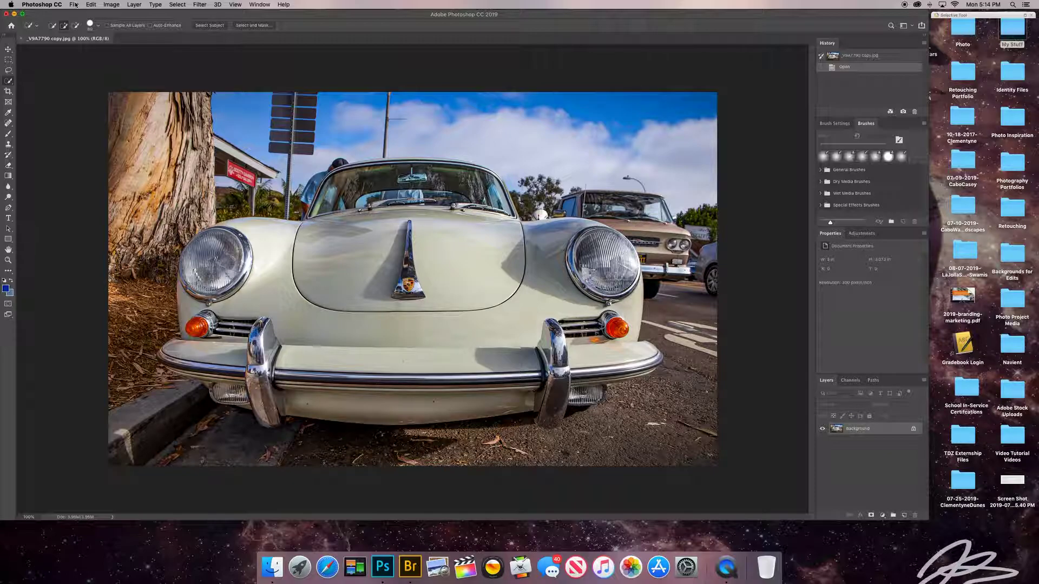
pyautogui.click(74, 4)
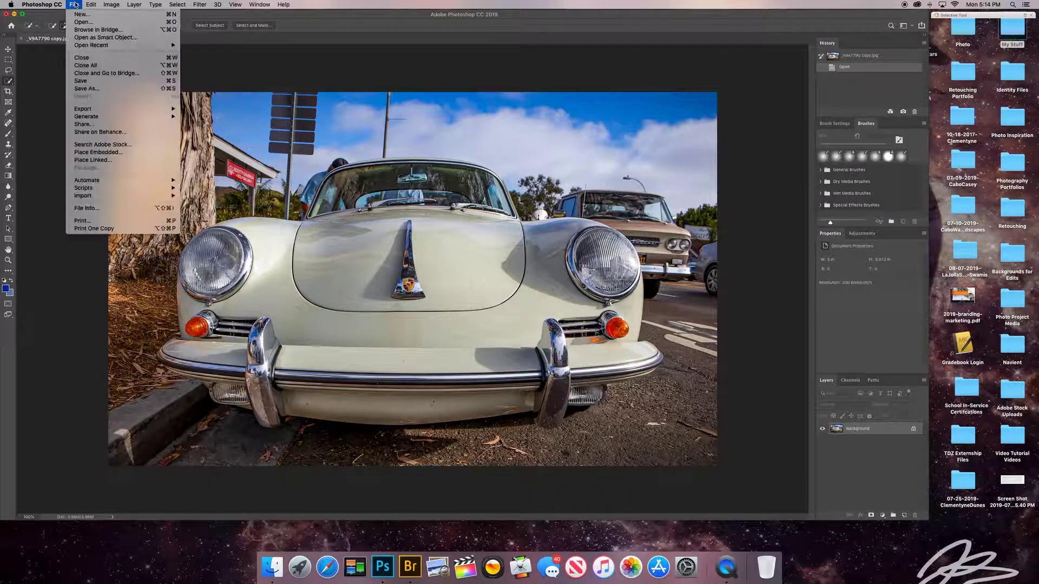
pyautogui.click(104, 89)
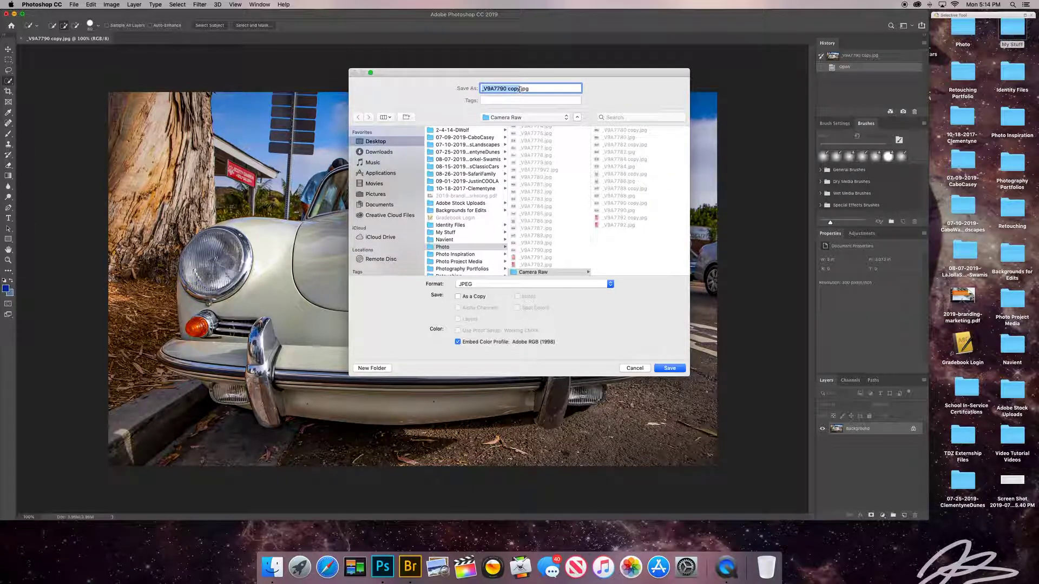
pyautogui.moveTo(520, 89); pyautogui.dragTo(500, 89)
pyautogui.write('V2')
# Restart Save As in the Camera Raw folder, settling on JPEG as the format, and save.
pyautogui.click(644, 371)
pyautogui.click(74, 5)
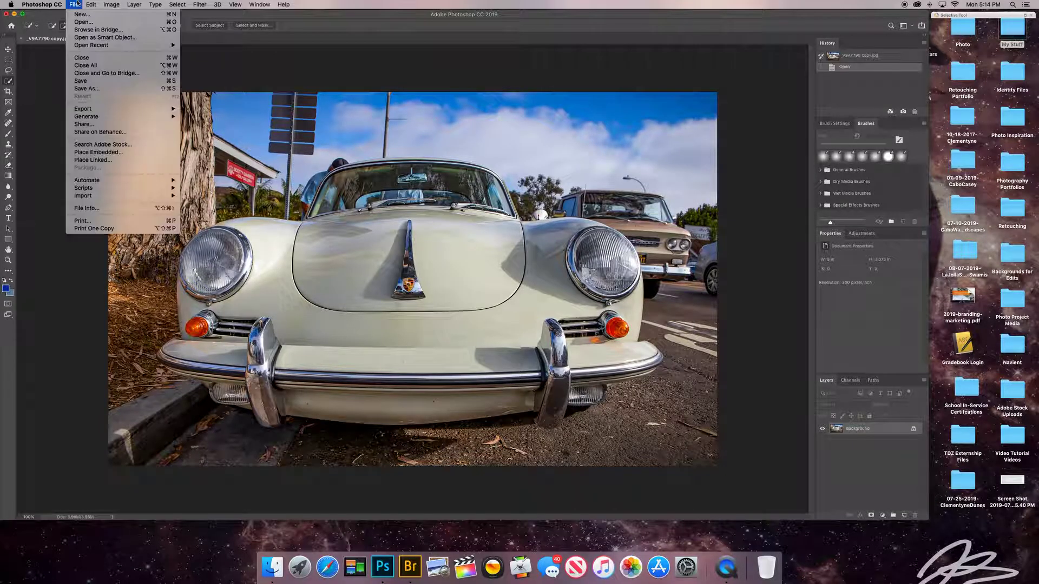
pyautogui.click(99, 89)
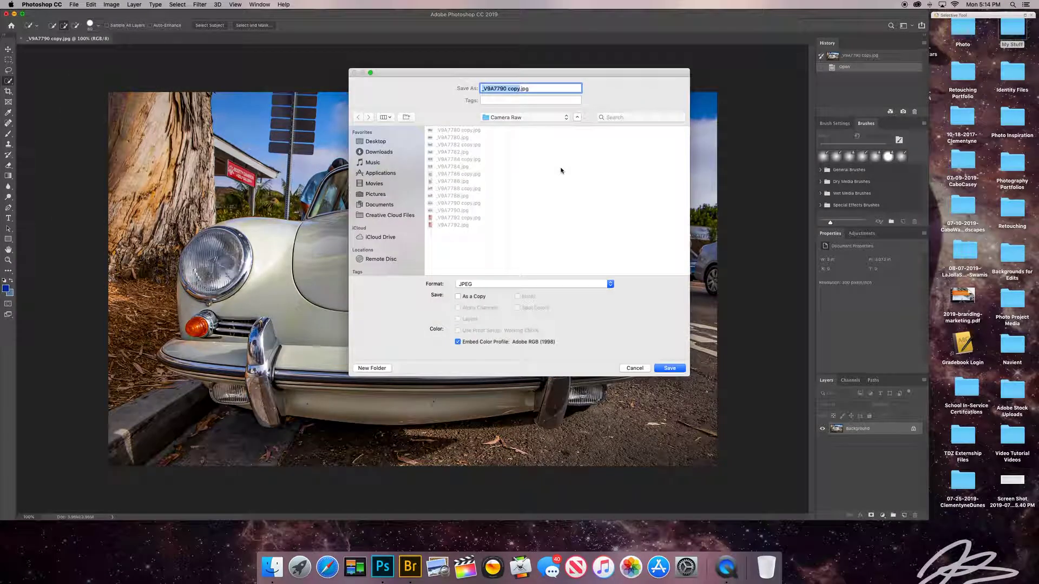
pyautogui.click(502, 118)
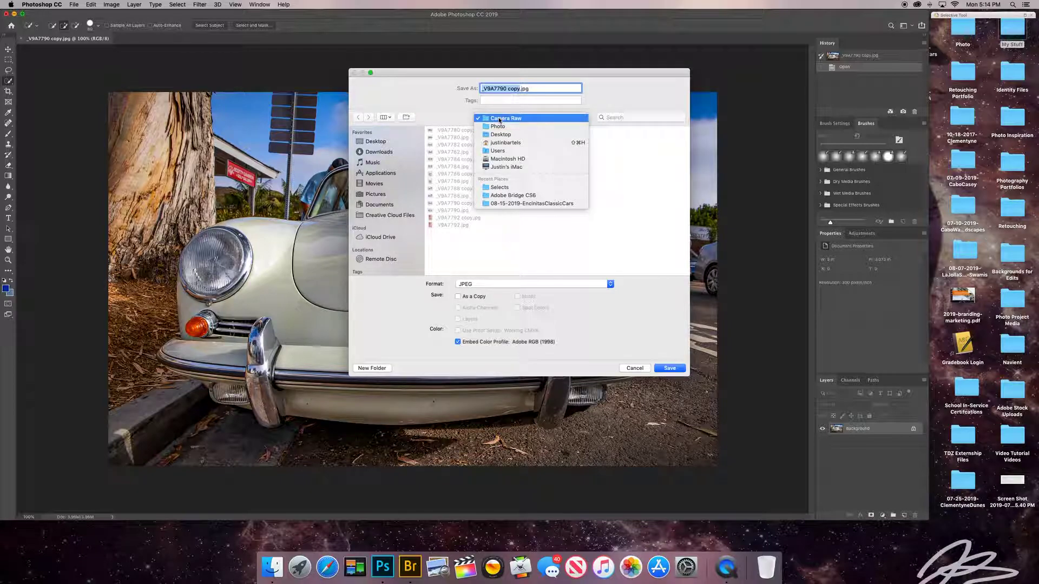
pyautogui.click(499, 119)
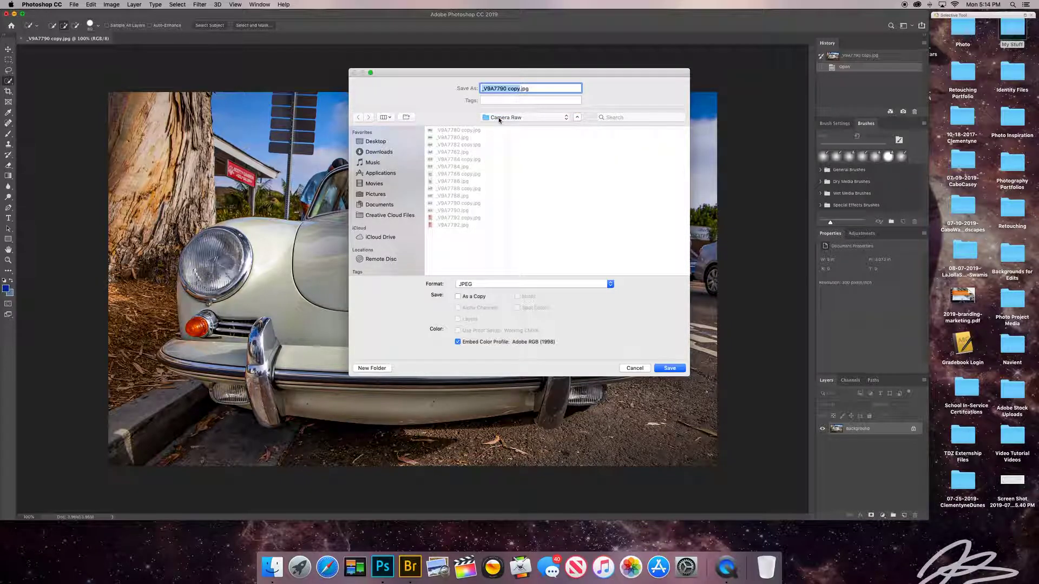
pyautogui.click(489, 282)
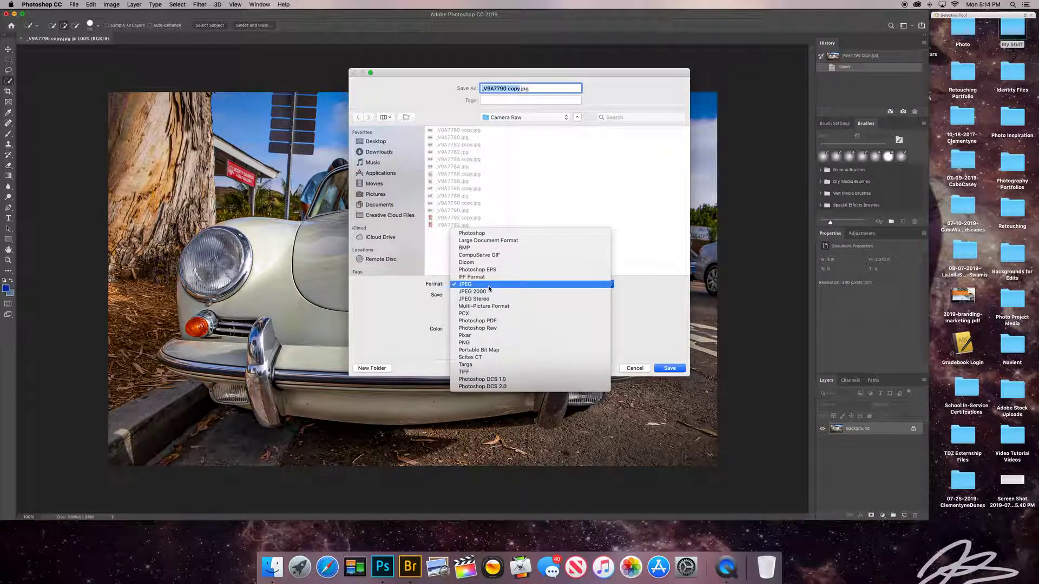
pyautogui.press('Up')
pyautogui.press('Up')
pyautogui.press('Up')
pyautogui.press('Up')
pyautogui.press('Up')
pyautogui.press('Up')
pyautogui.press('Up')
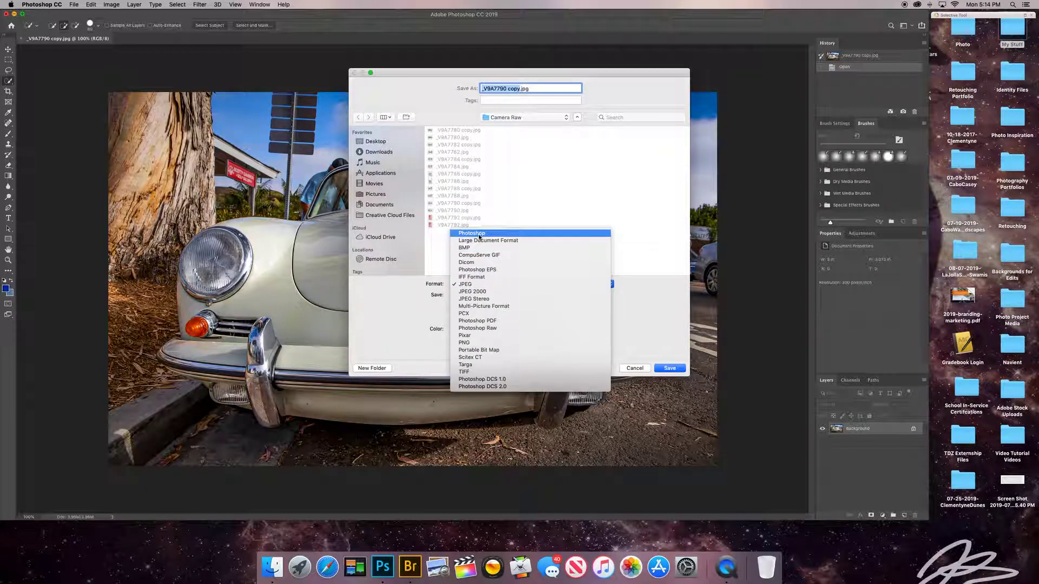
pyautogui.press('Return')
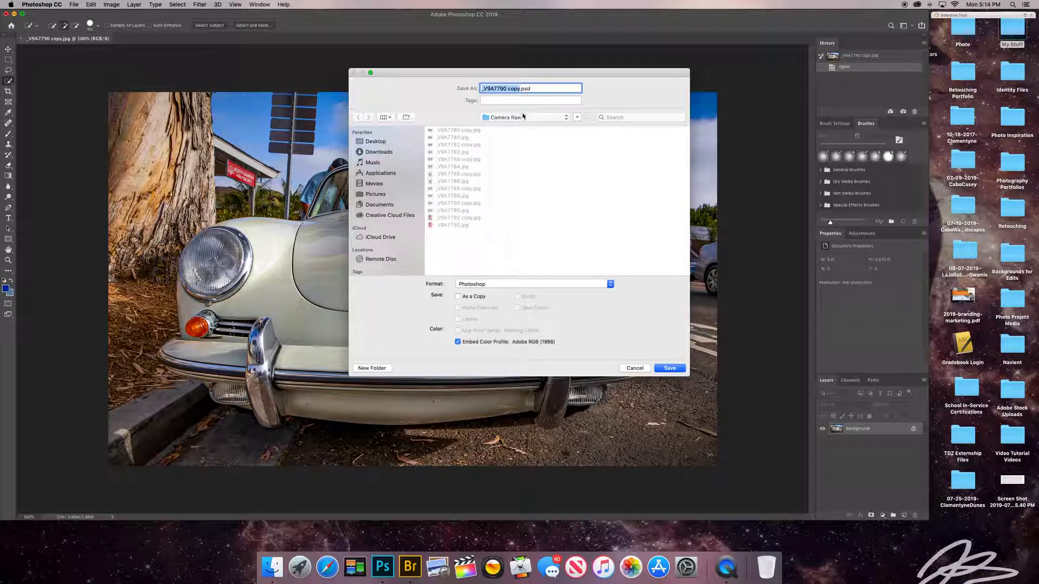
pyautogui.click(489, 289)
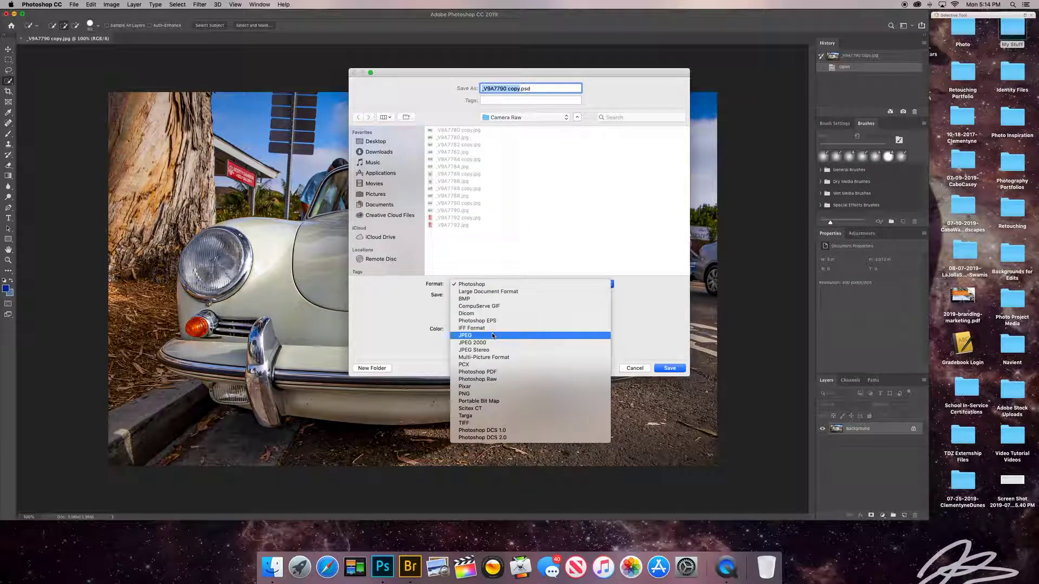
pyautogui.click(467, 335)
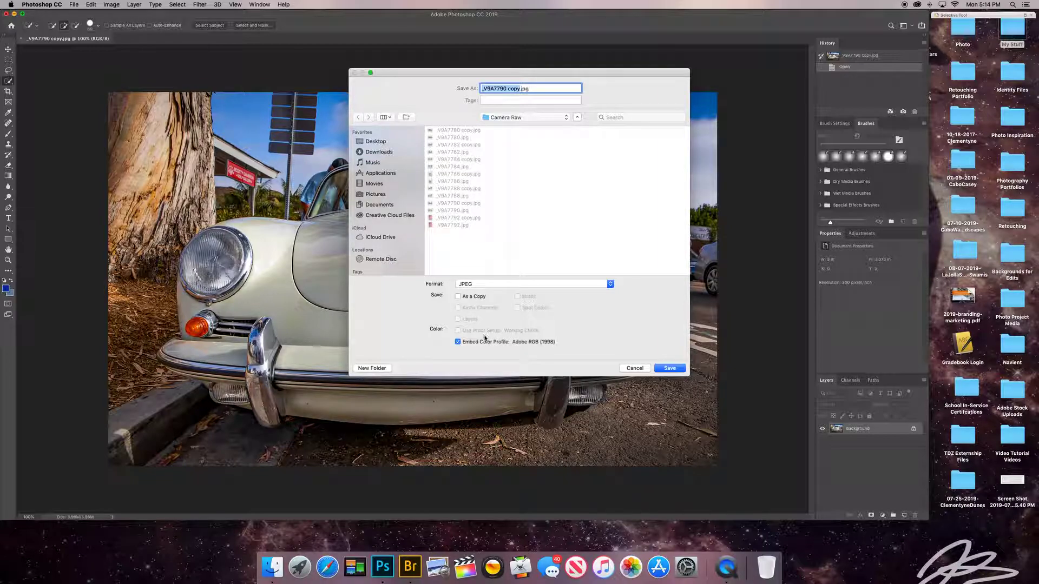
pyautogui.click(672, 370)
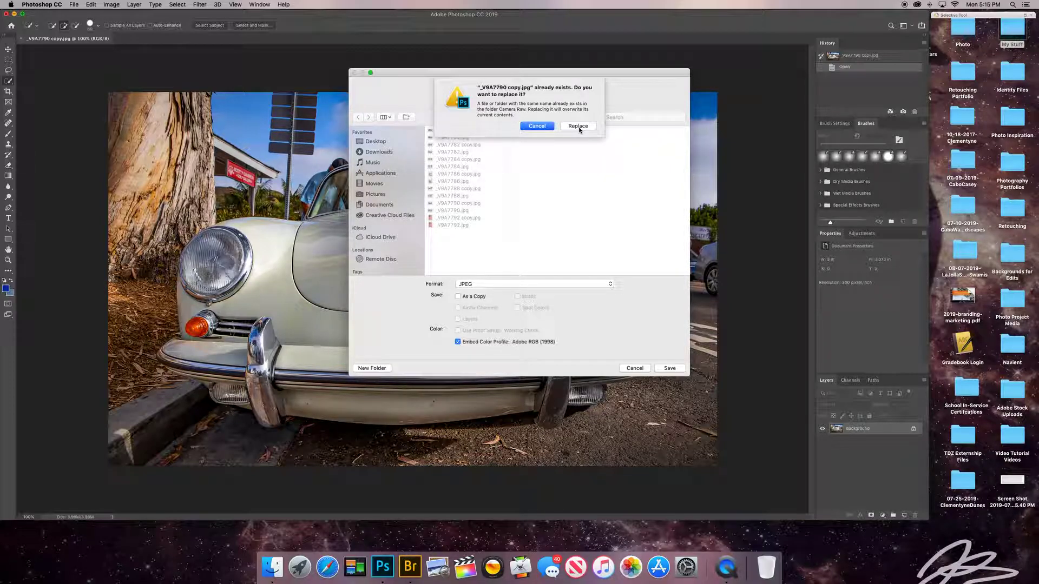
# Overwrite _V9A7790 copy.jpg at JPEG quality 11, close the document and switch to Bridge.
pyautogui.click(579, 128)
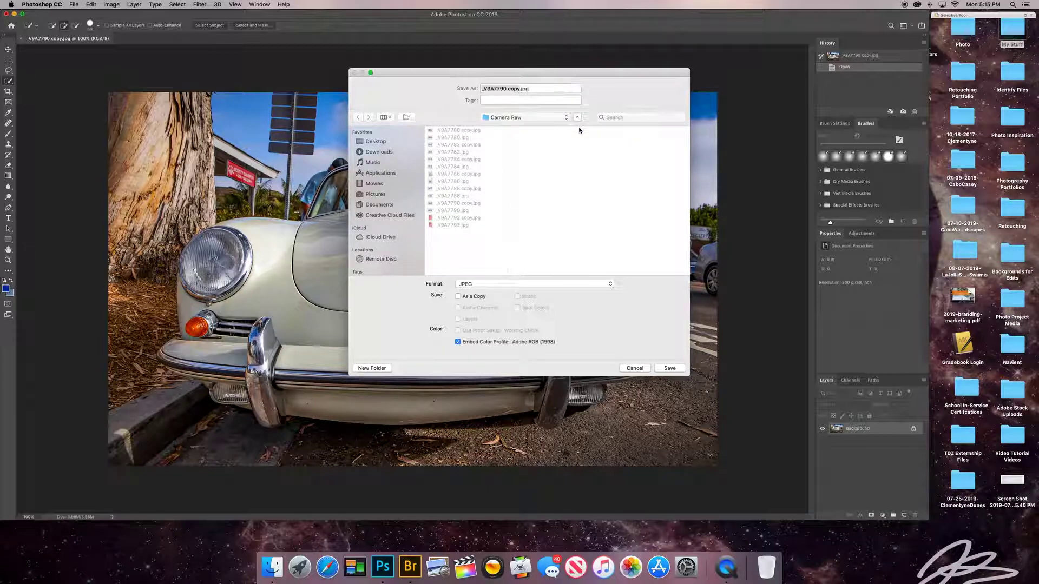
pyautogui.click(534, 199)
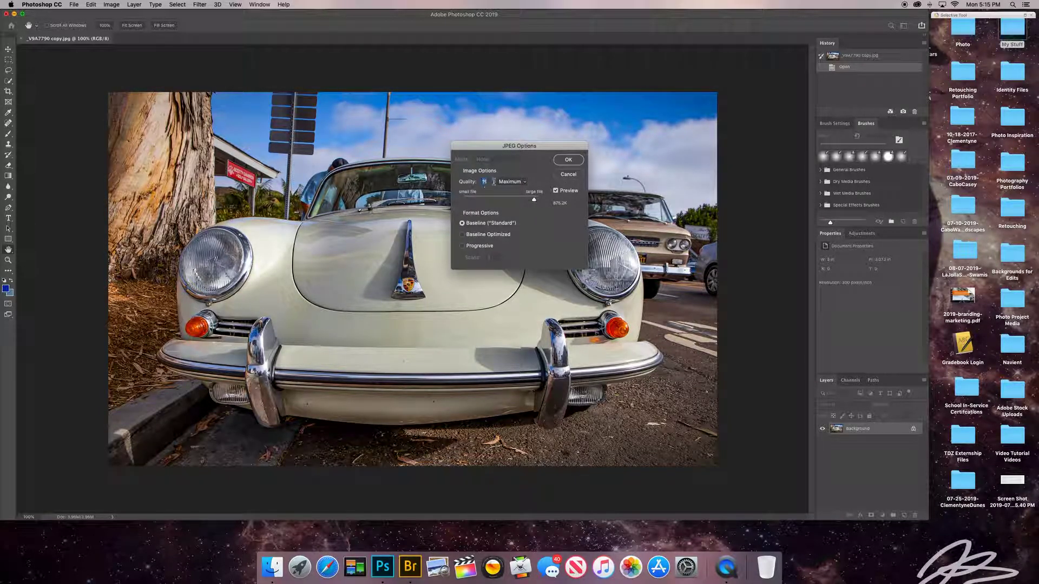
pyautogui.click(568, 160)
pyautogui.press('w')
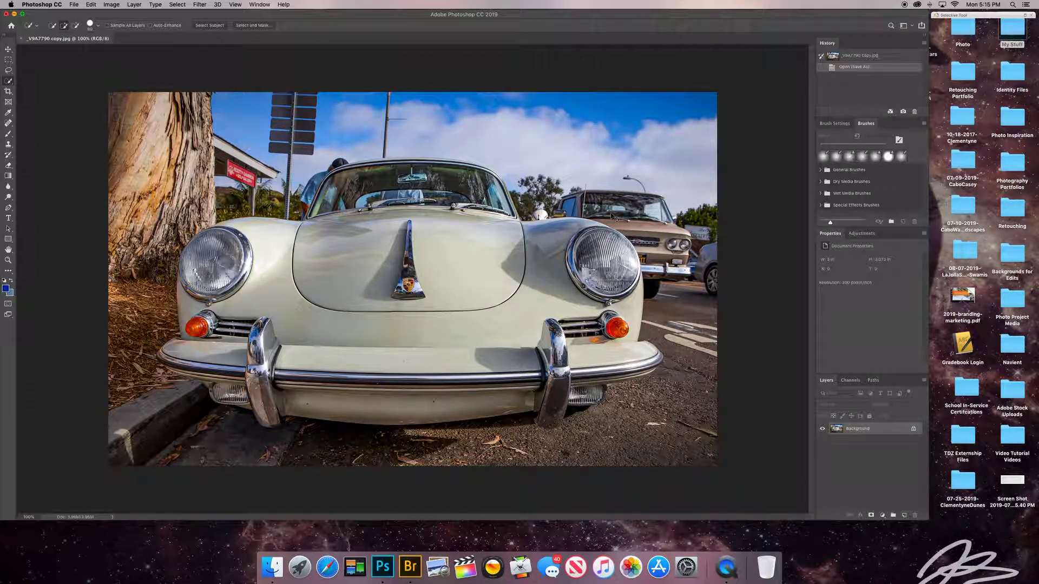
pyautogui.press('super+w')
pyautogui.click(410, 567)
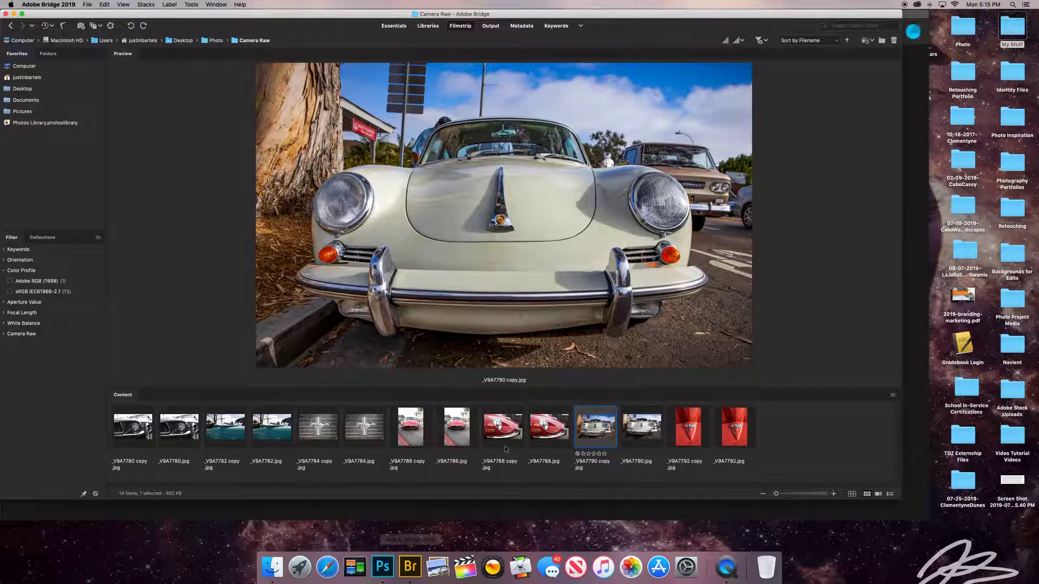
pyautogui.click(647, 429)
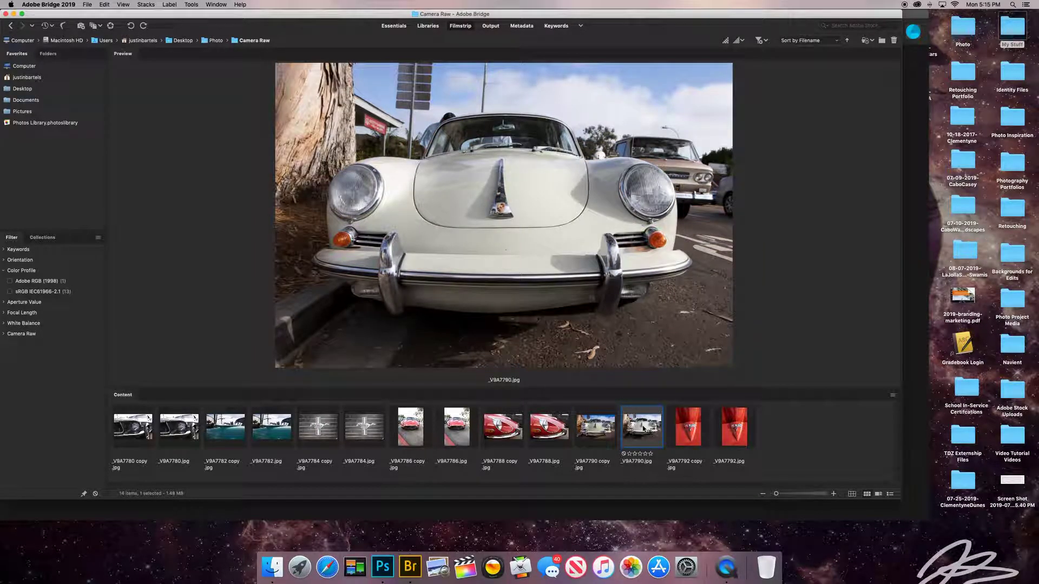
pyautogui.click(604, 431)
pyautogui.click(642, 427)
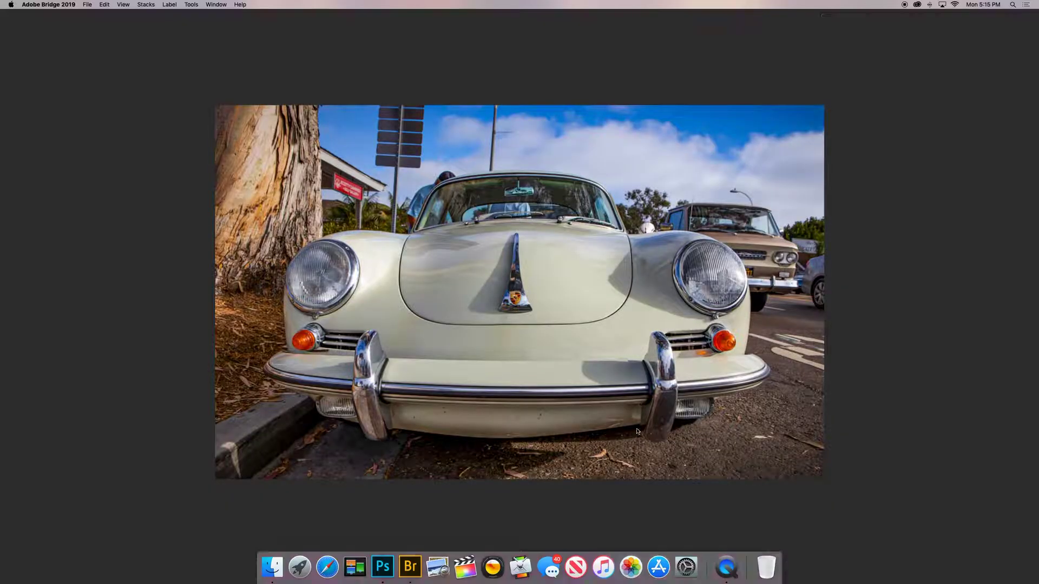
pyautogui.press('space')
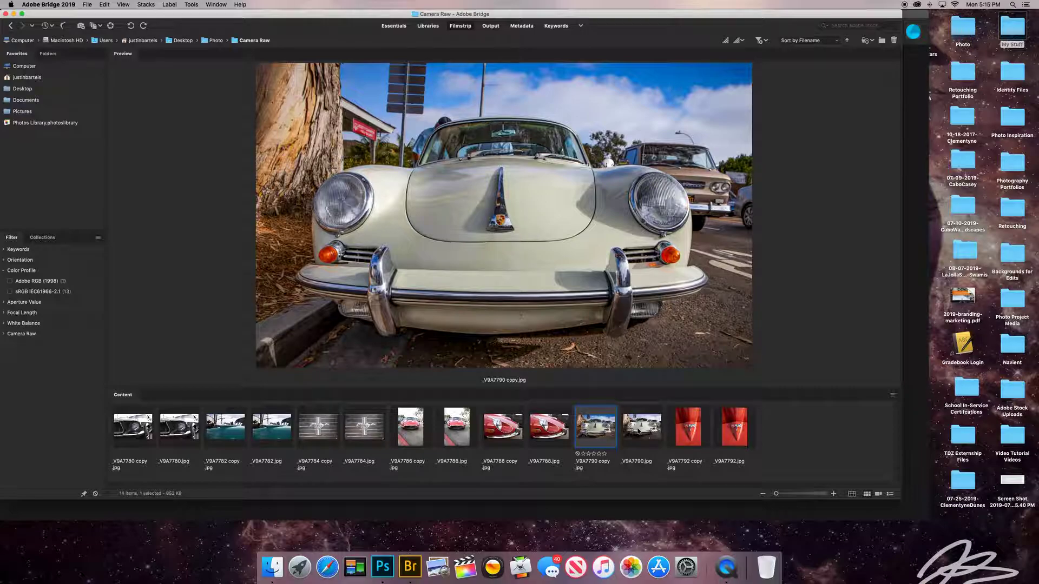
# Open flickr.com in Safari.
pyautogui.click(327, 565)
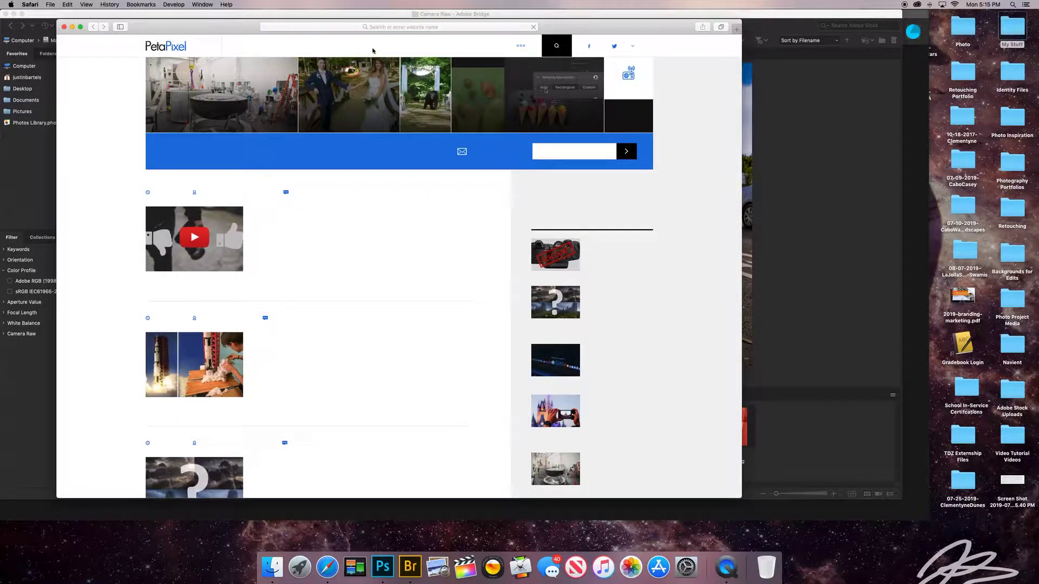
pyautogui.click(372, 27)
pyautogui.write('fl')
pyautogui.press('Return')
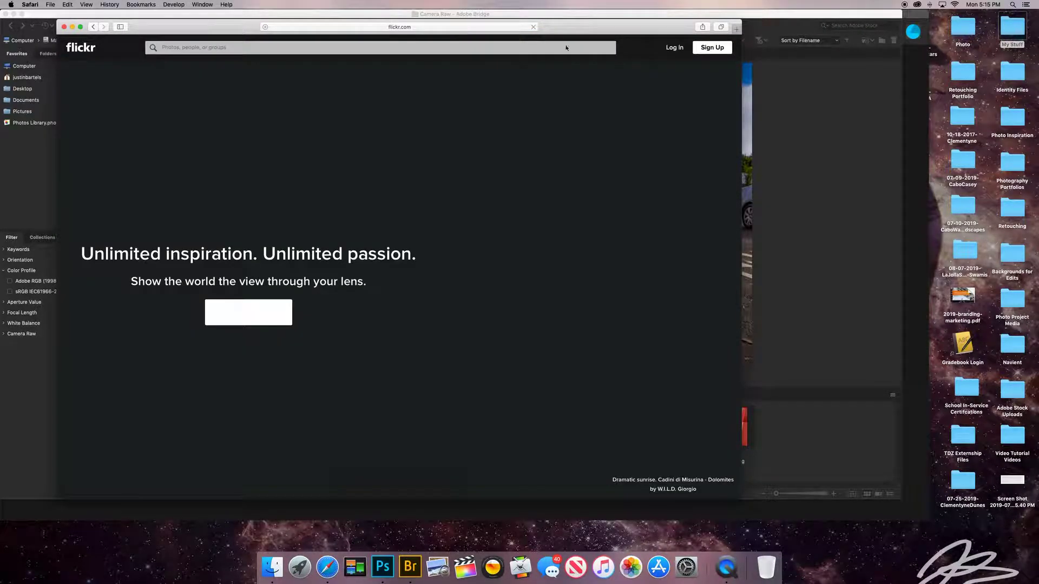
# Log in to Flickr with the account e-mail and password, declining to save the password.
pyautogui.click(680, 50)
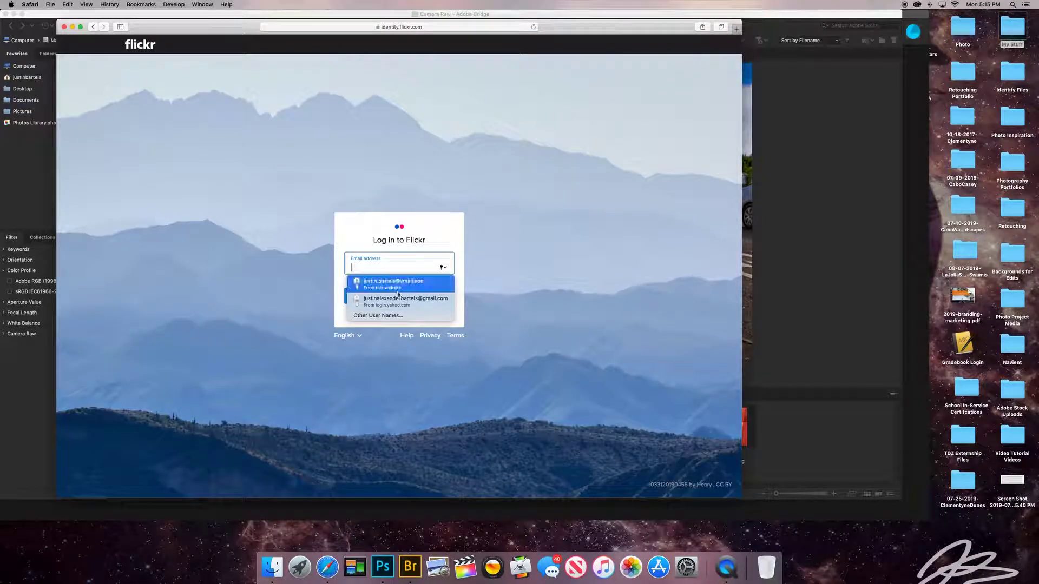
pyautogui.click(398, 285)
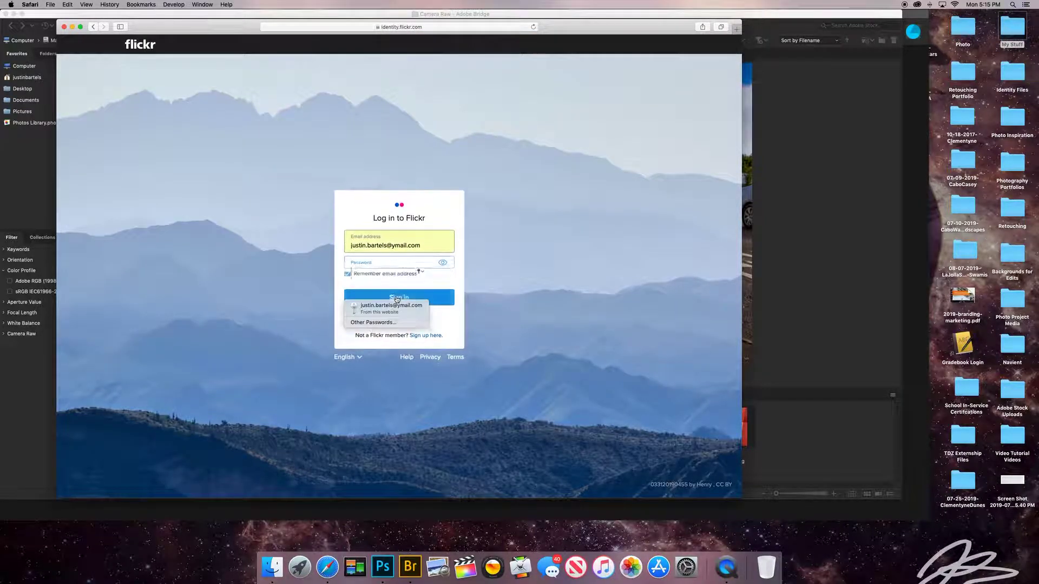
pyautogui.write('•••••••••••')
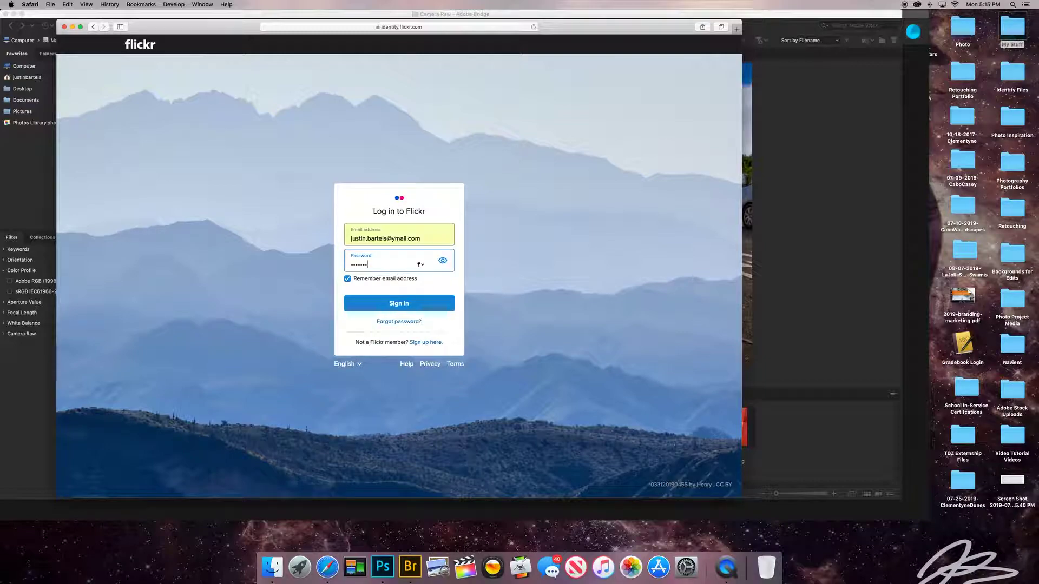
pyautogui.press('Return')
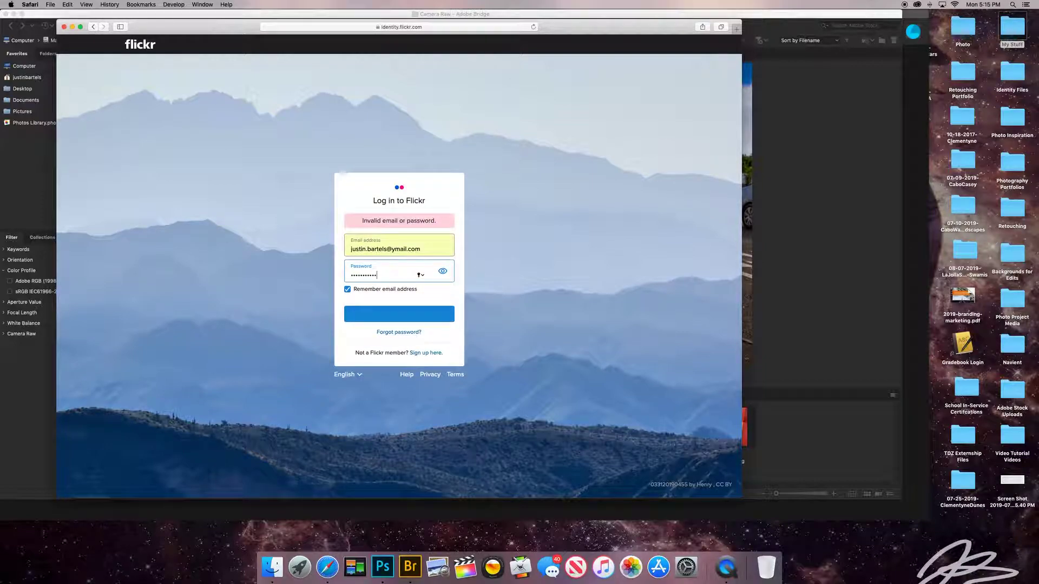
pyautogui.write('•••••••••')
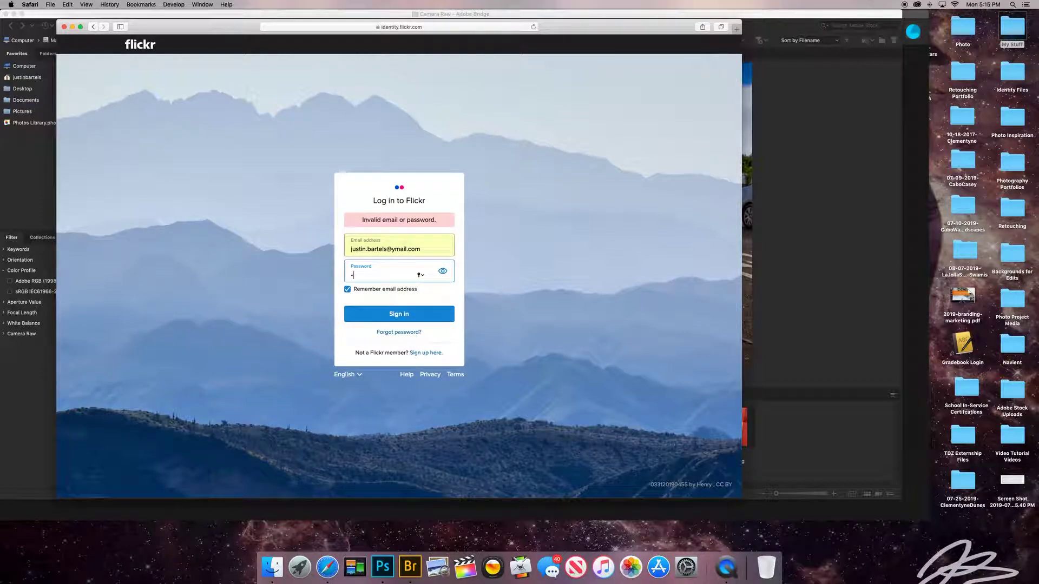
pyautogui.press('Return')
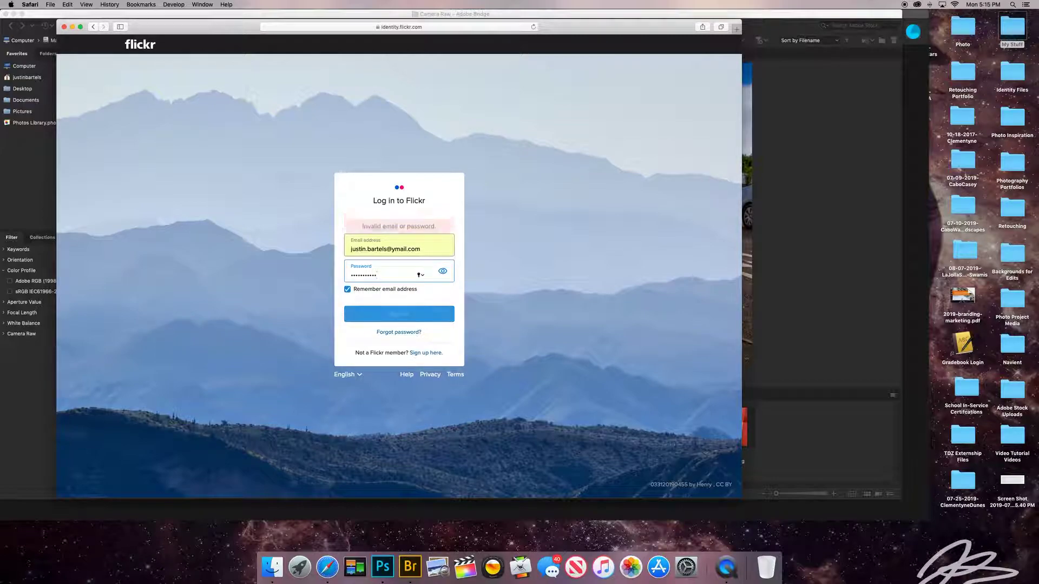
pyautogui.tripleClick(392, 249)
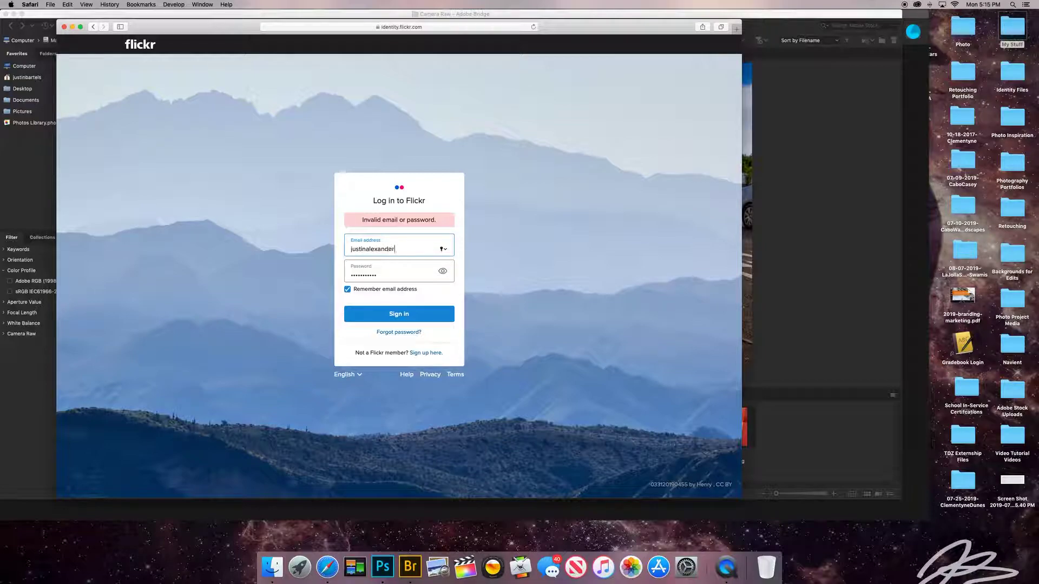
pyautogui.press('Tab')
pyautogui.write('*')
pyautogui.press('Return')
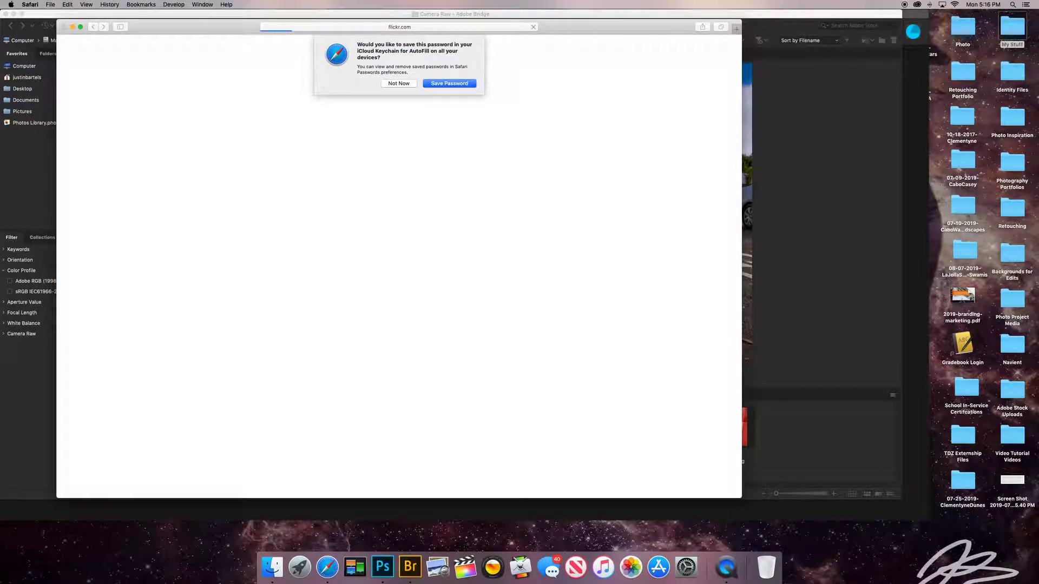
pyautogui.click(398, 83)
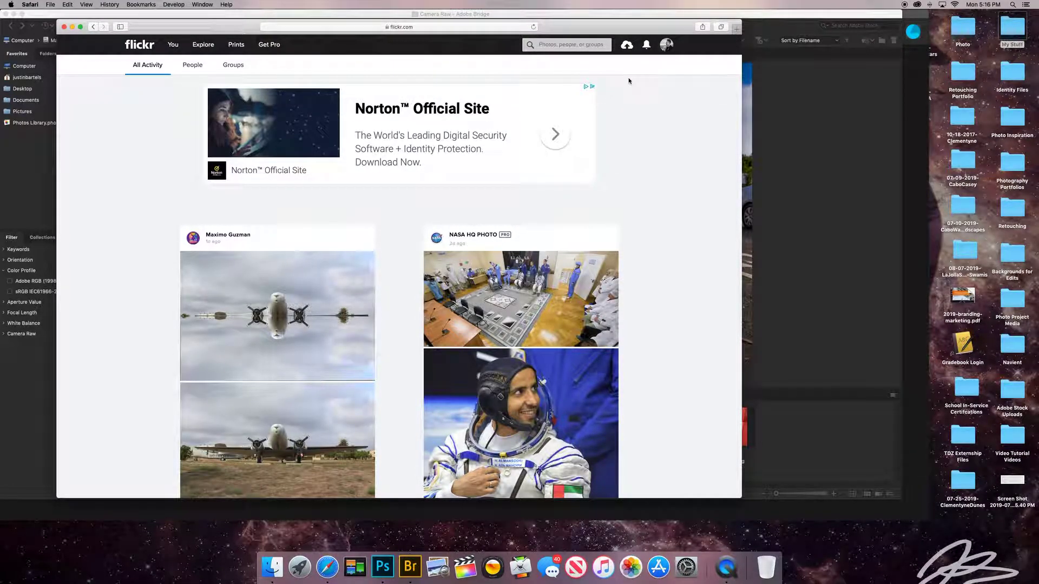
# Drag both _V9A7790 photos onto the Flickr upload page, then remove them from the queue.
pyautogui.click(627, 46)
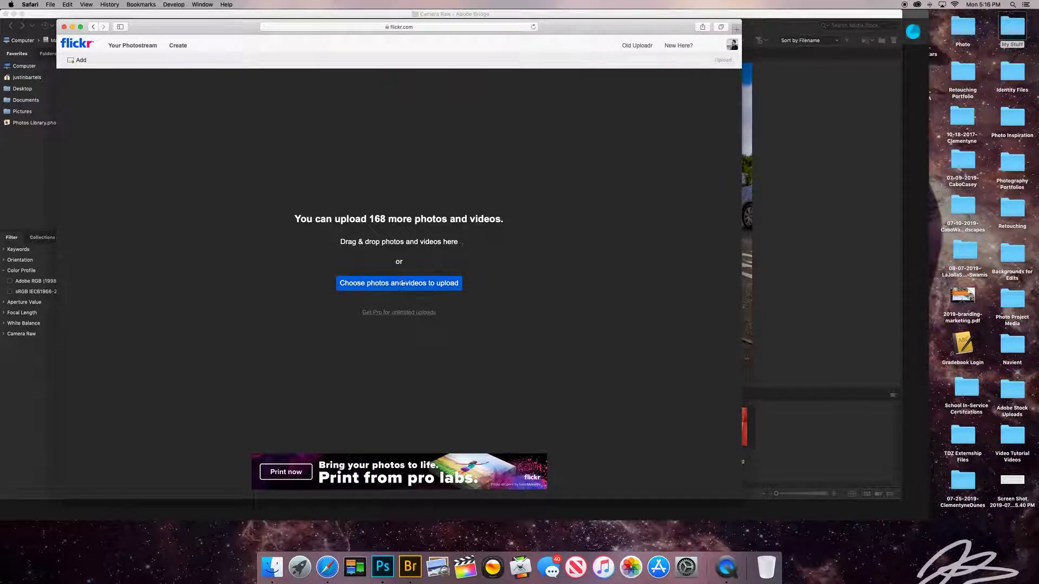
pyautogui.click(798, 283)
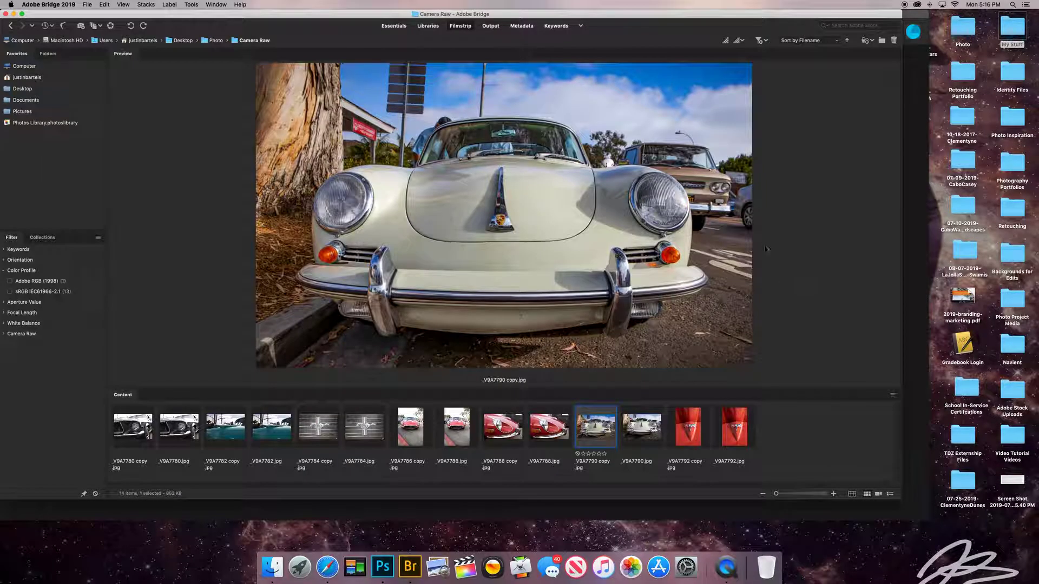
pyautogui.keyDown('super'); pyautogui.click(641, 428); pyautogui.keyUp('super')
pyautogui.moveTo(239, 13); pyautogui.dragTo(498, 4)
pyautogui.moveTo(217, 27); pyautogui.dragTo(139, 23)
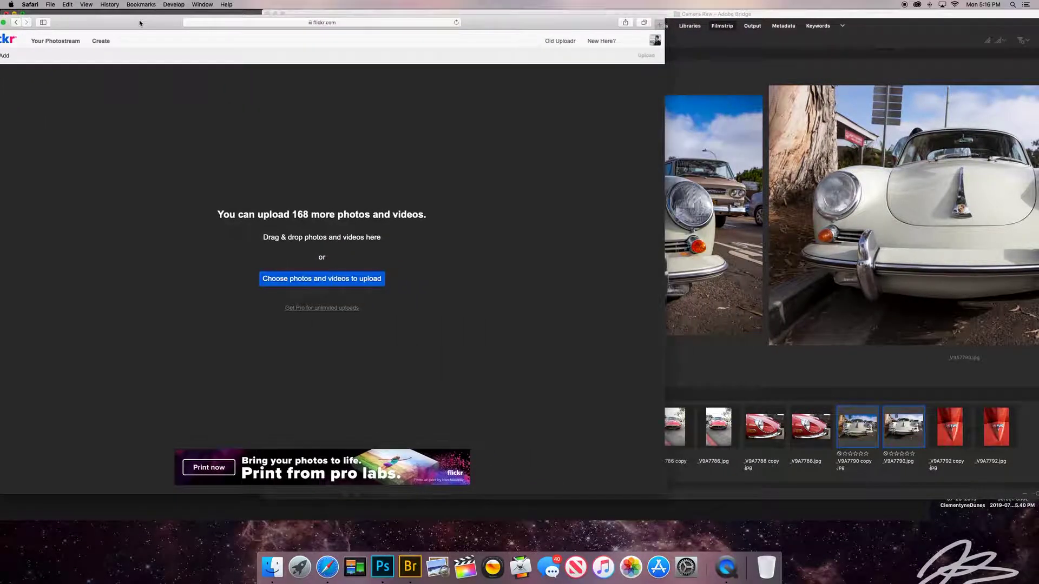
pyautogui.moveTo(864, 431); pyautogui.dragTo(219, 241)
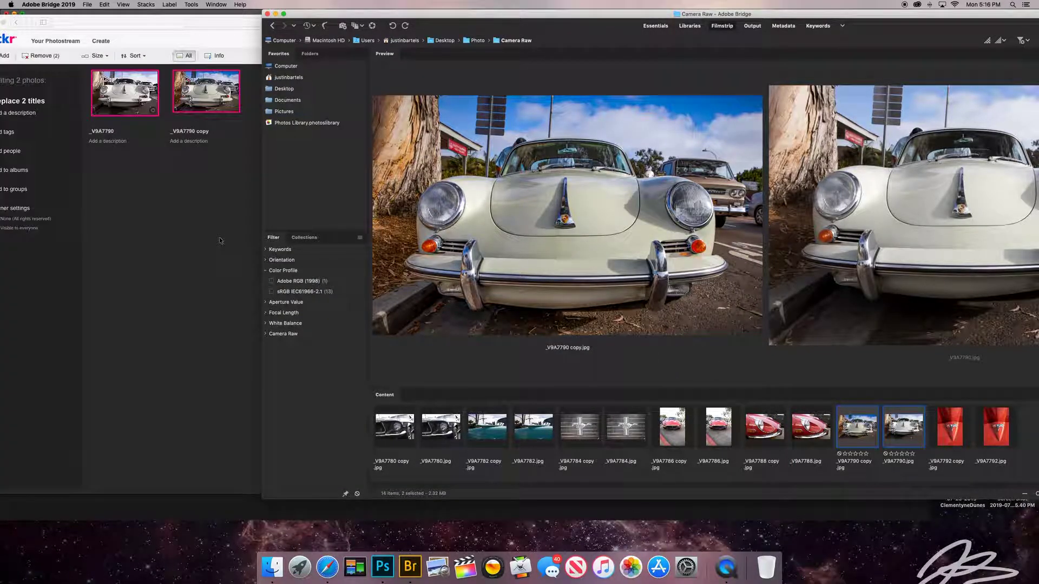
pyautogui.click(219, 241)
pyautogui.moveTo(384, 22); pyautogui.dragTo(487, 16)
pyautogui.click(144, 50)
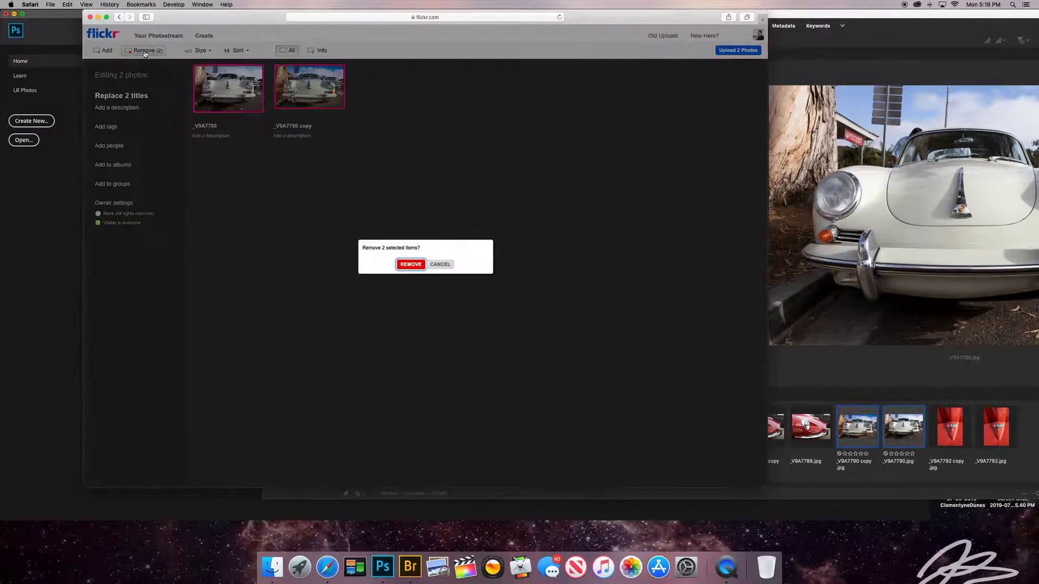
pyautogui.click(412, 263)
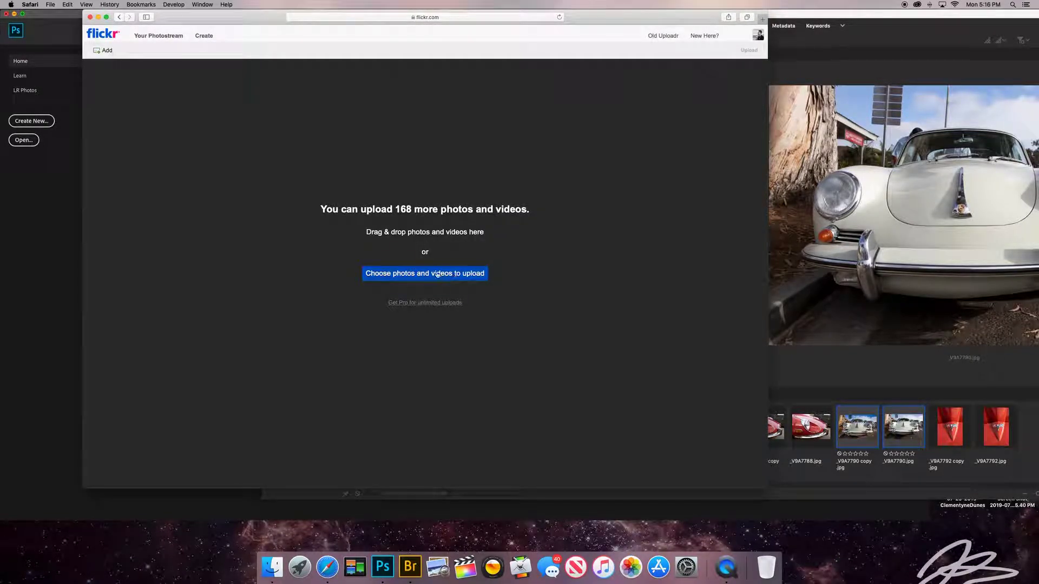
# Pick _V9A7790 copy.jpg and _V9A7790.jpg from Photo > Camera Raw for upload.
pyautogui.click(425, 274)
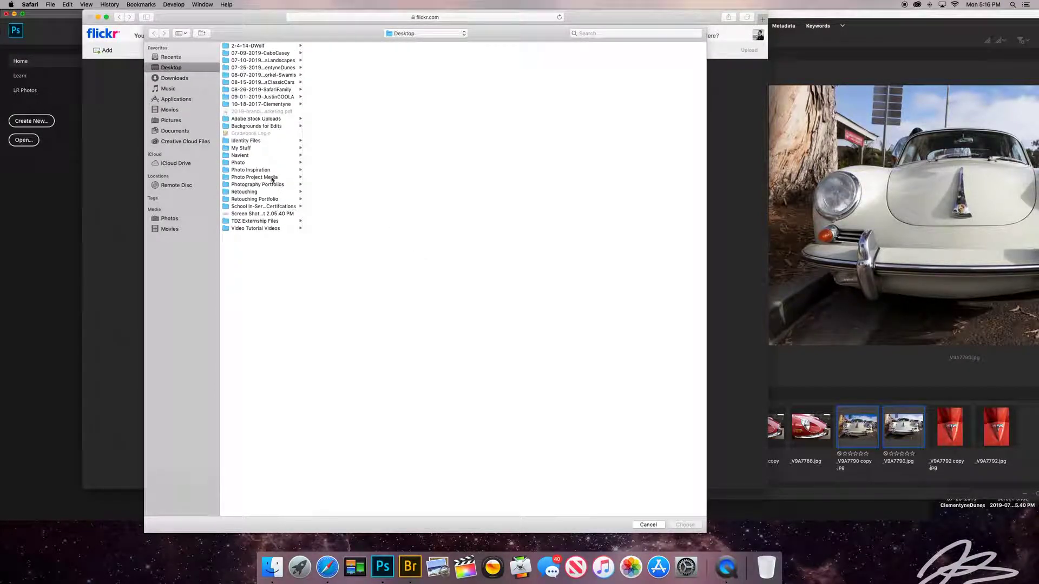
pyautogui.click(270, 163)
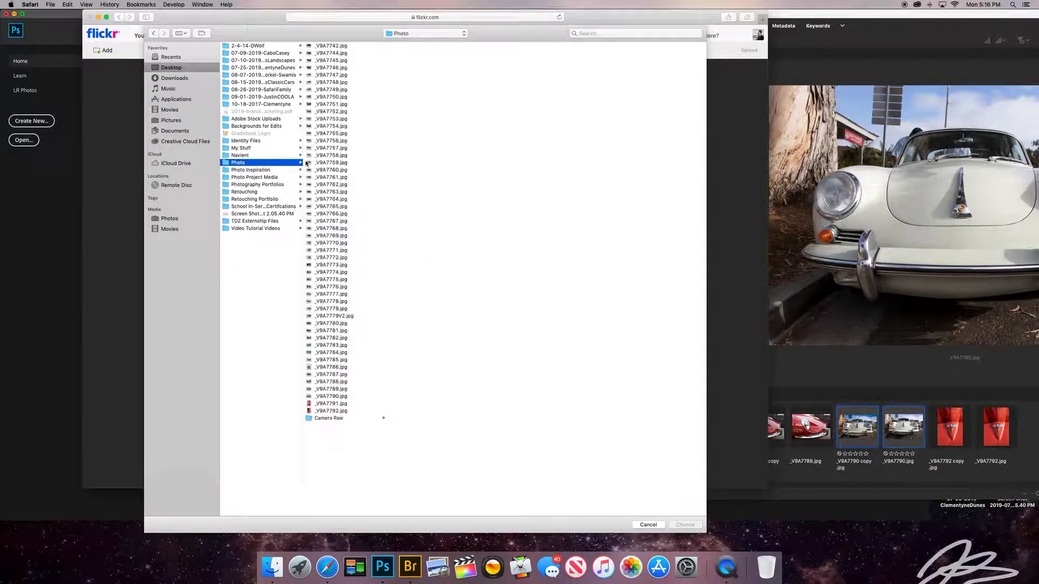
pyautogui.click(334, 419)
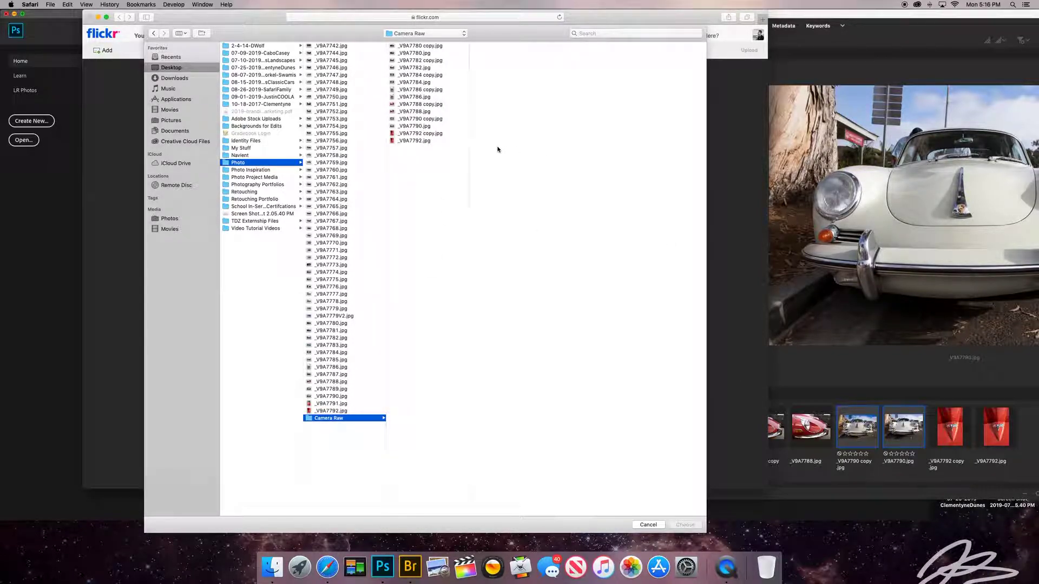
pyautogui.click(426, 119)
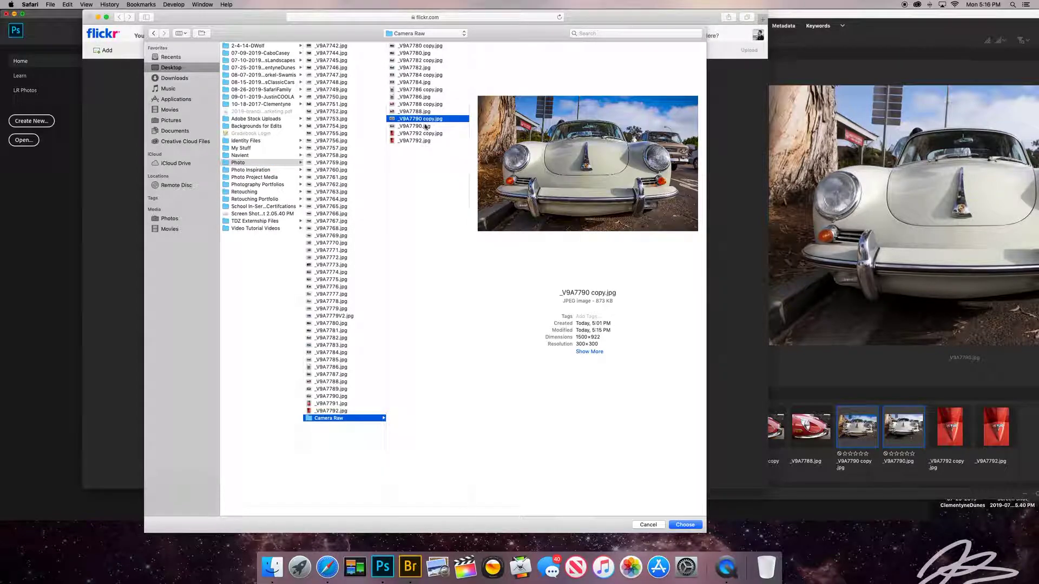
pyautogui.keyDown('shift'); pyautogui.click(426, 126); pyautogui.keyUp('shift')
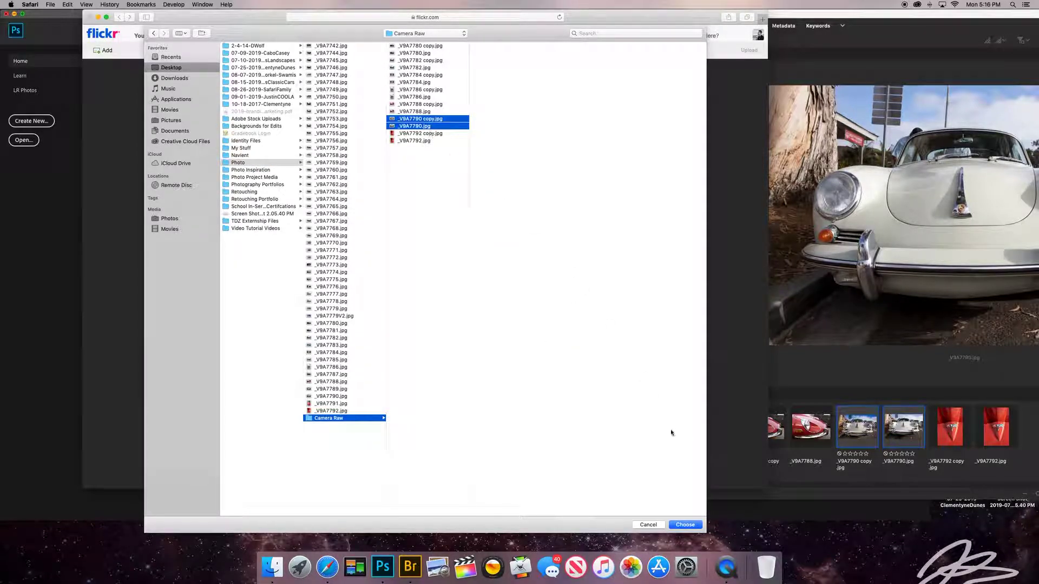
pyautogui.click(685, 525)
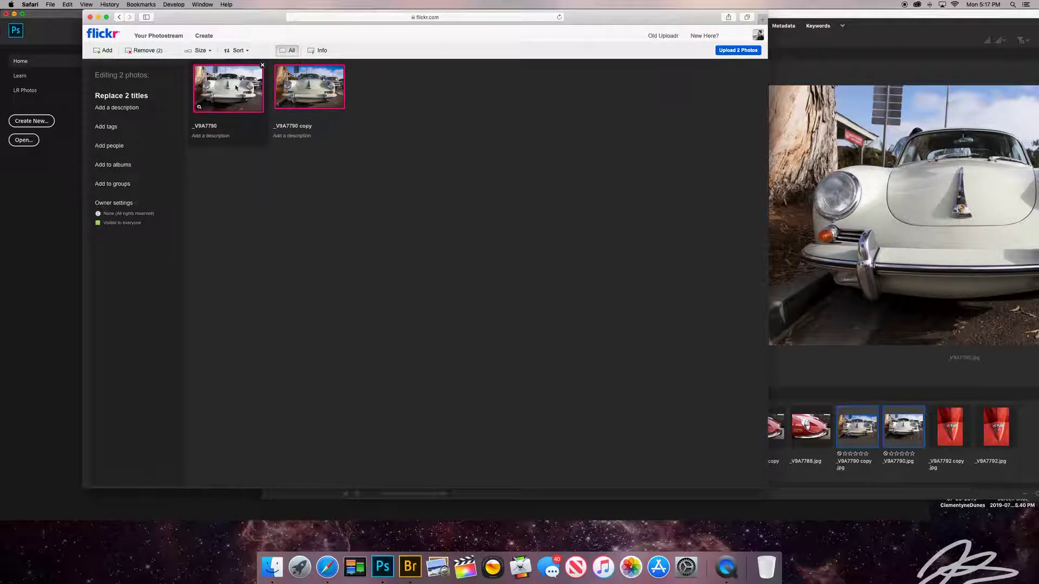
# Put both _V9A7790 photos into a new 'Camera Raw' album described 'Name Period' and upload them.
pyautogui.click(311, 89)
pyautogui.click(311, 90)
pyautogui.click(233, 91)
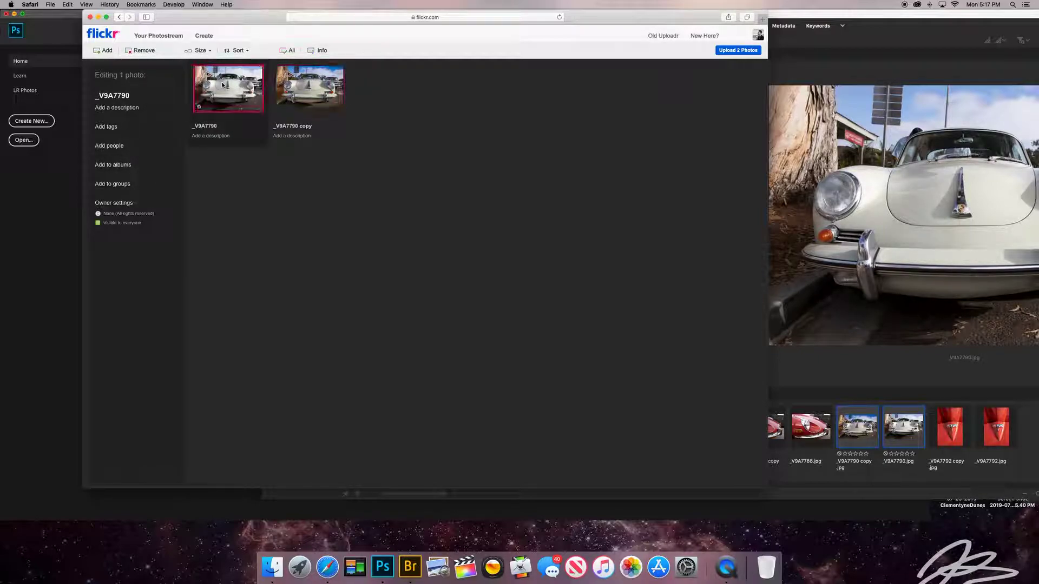
pyautogui.keyDown('super'); pyautogui.click(307, 91); pyautogui.keyUp('super')
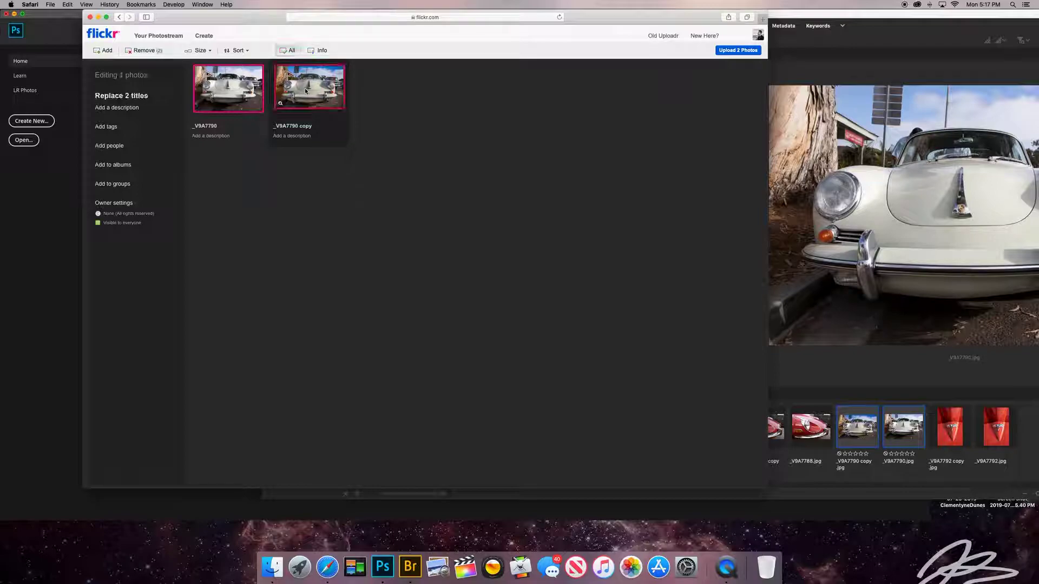
pyautogui.click(125, 167)
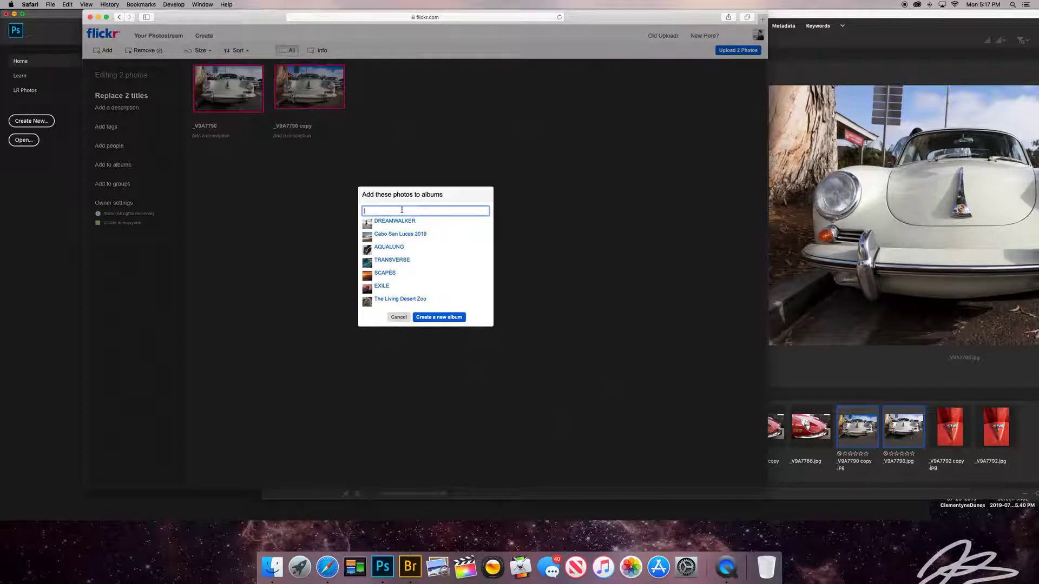
pyautogui.click(439, 318)
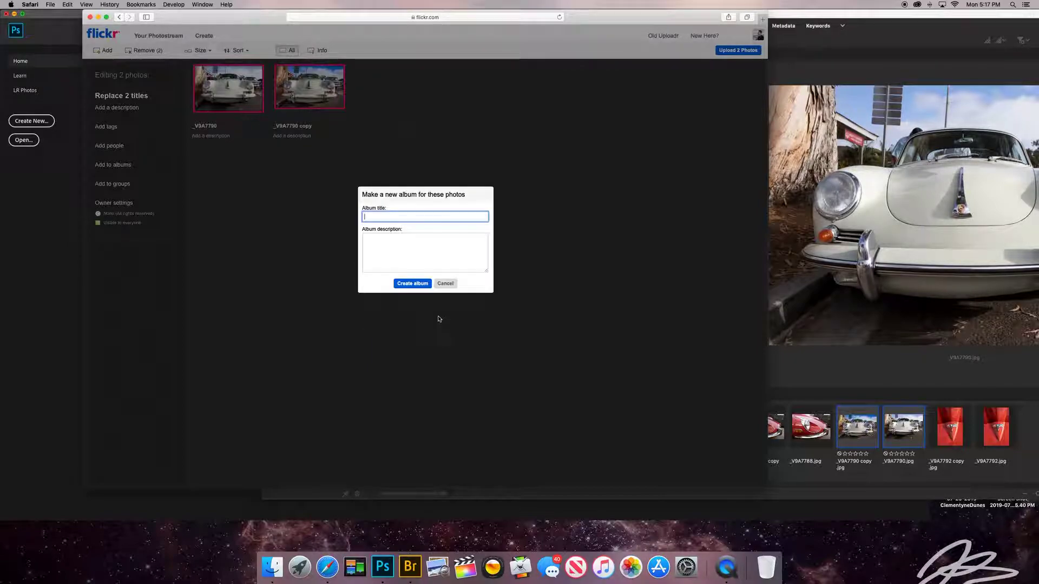
pyautogui.write('Camera Raw')
pyautogui.click(435, 260)
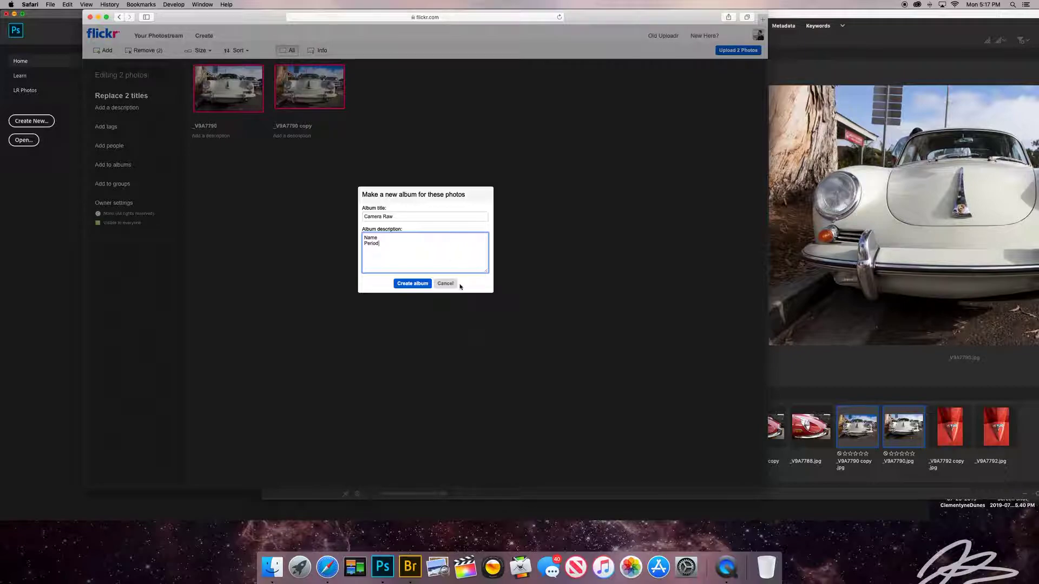
pyautogui.click(403, 286)
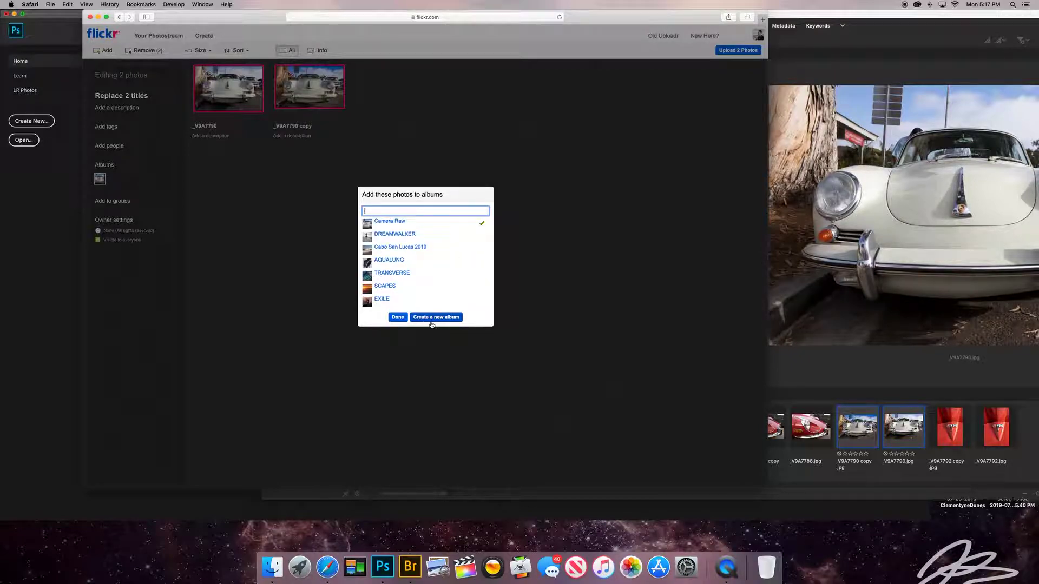
pyautogui.click(405, 318)
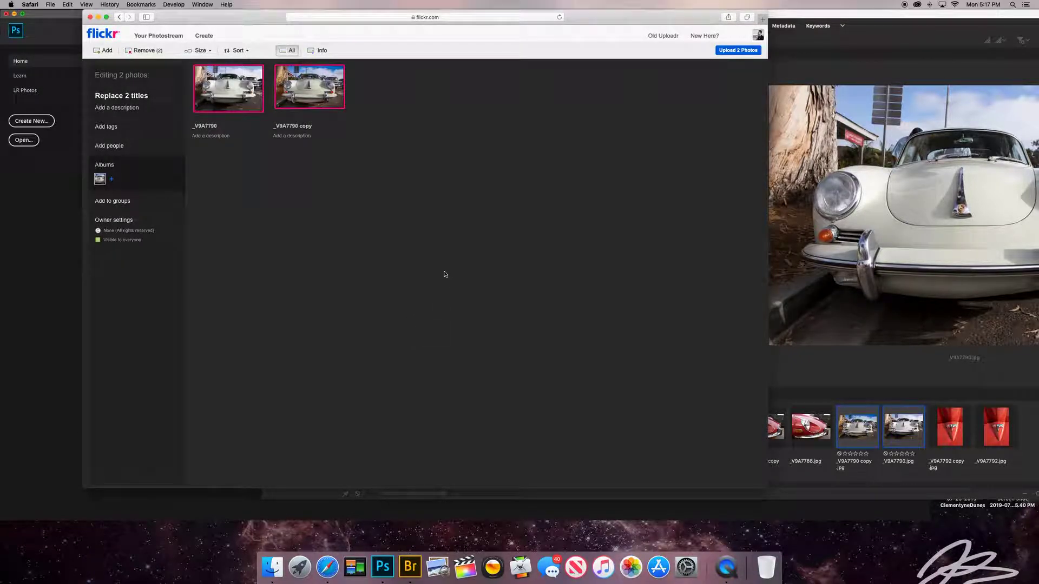
pyautogui.click(728, 52)
pyautogui.click(400, 281)
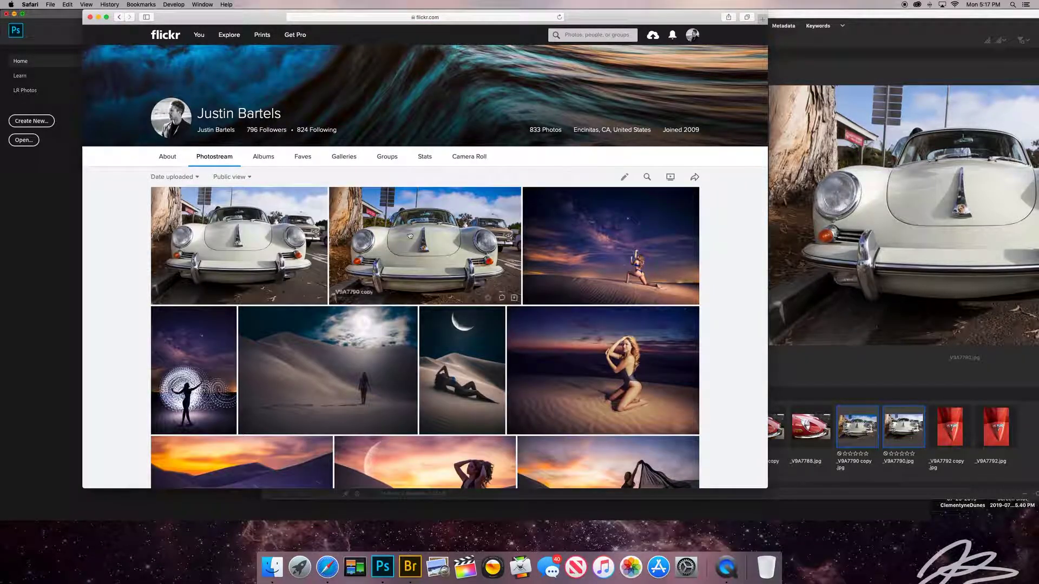
# E-mail the Camera Raw album to the recipient's address with the message 'Name Period'.
pyautogui.click(270, 161)
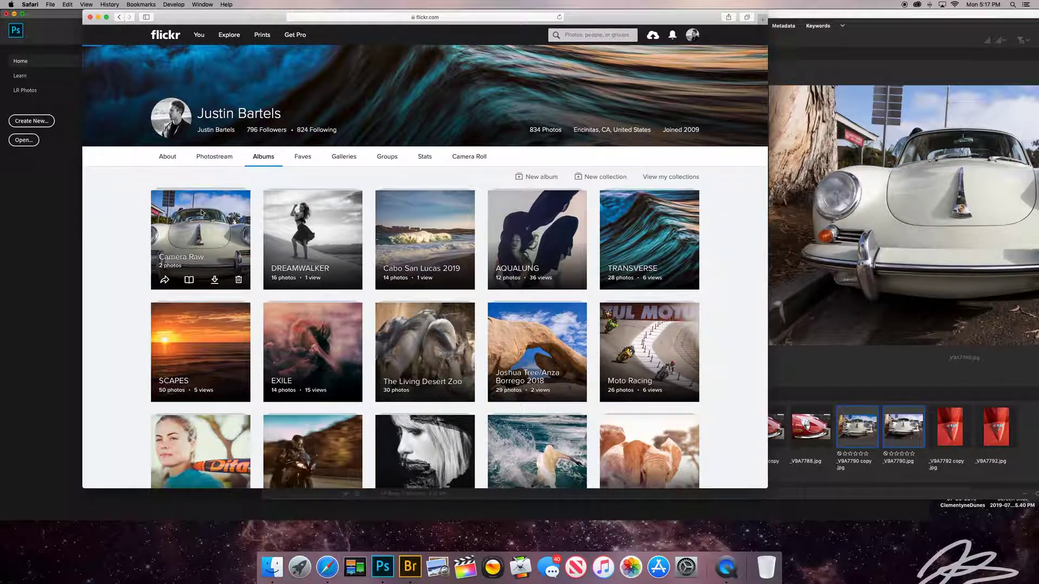
pyautogui.click(201, 212)
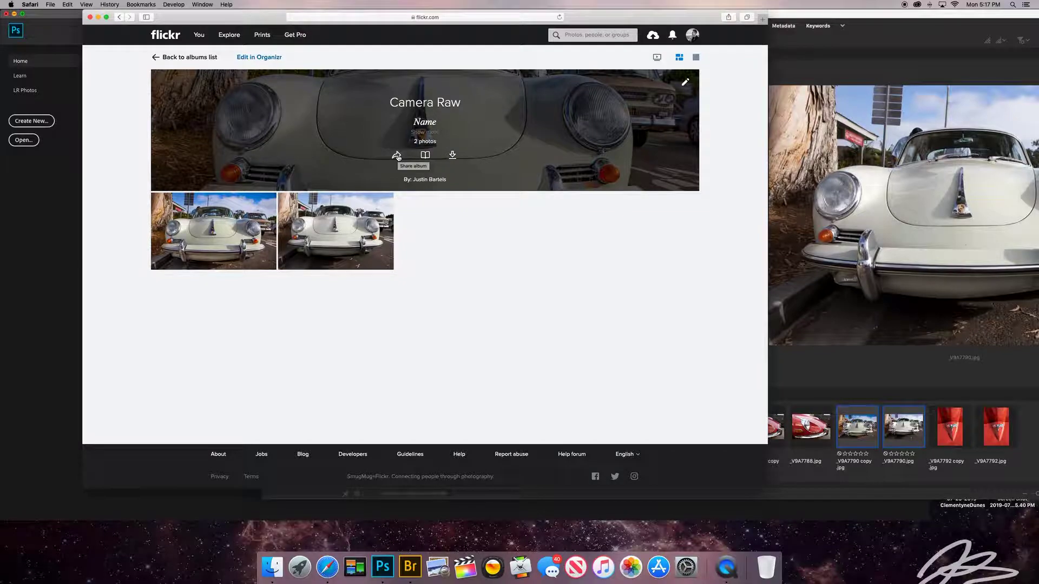
pyautogui.click(397, 156)
pyautogui.click(395, 221)
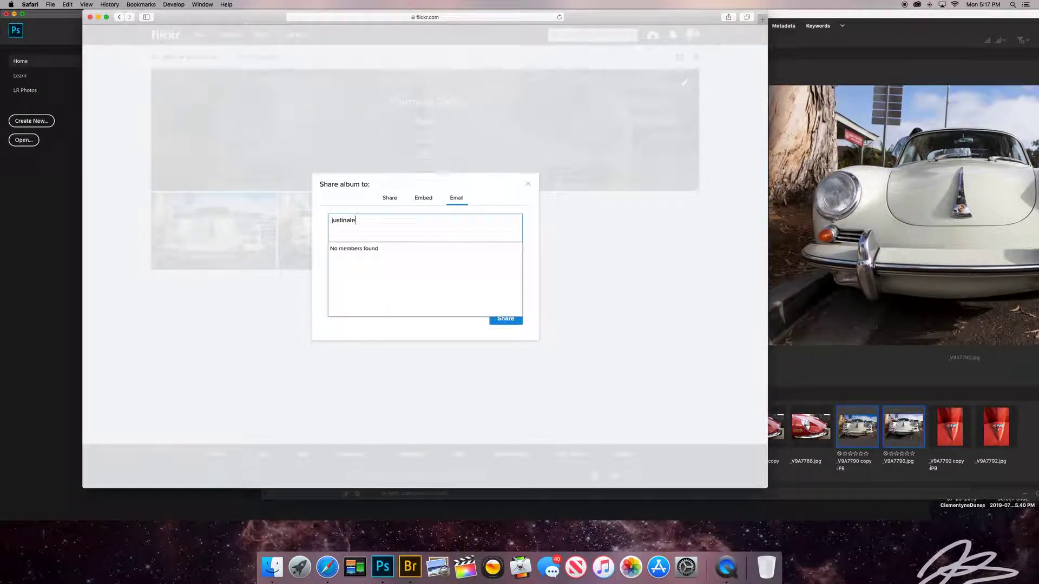
pyautogui.press('Return')
pyautogui.click(410, 266)
pyautogui.write('Name')
pyautogui.press('Return')
pyautogui.write('Period')
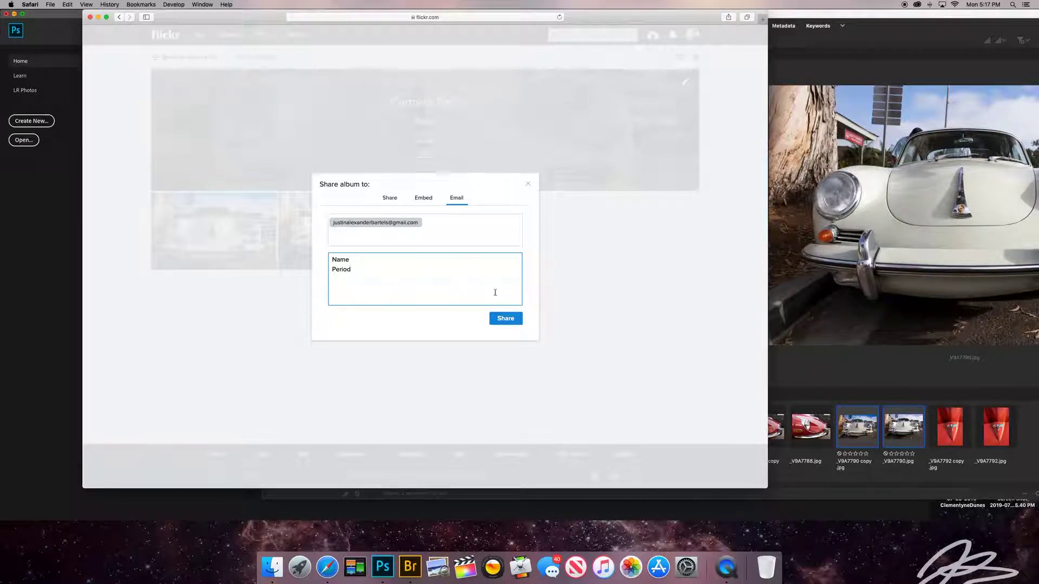
pyautogui.click(505, 318)
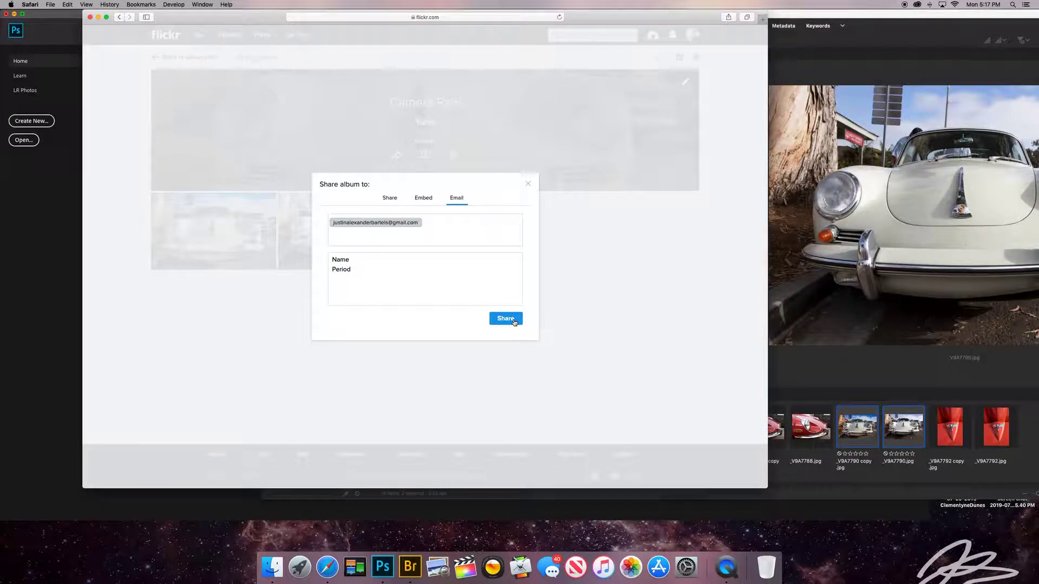
pyautogui.click(507, 264)
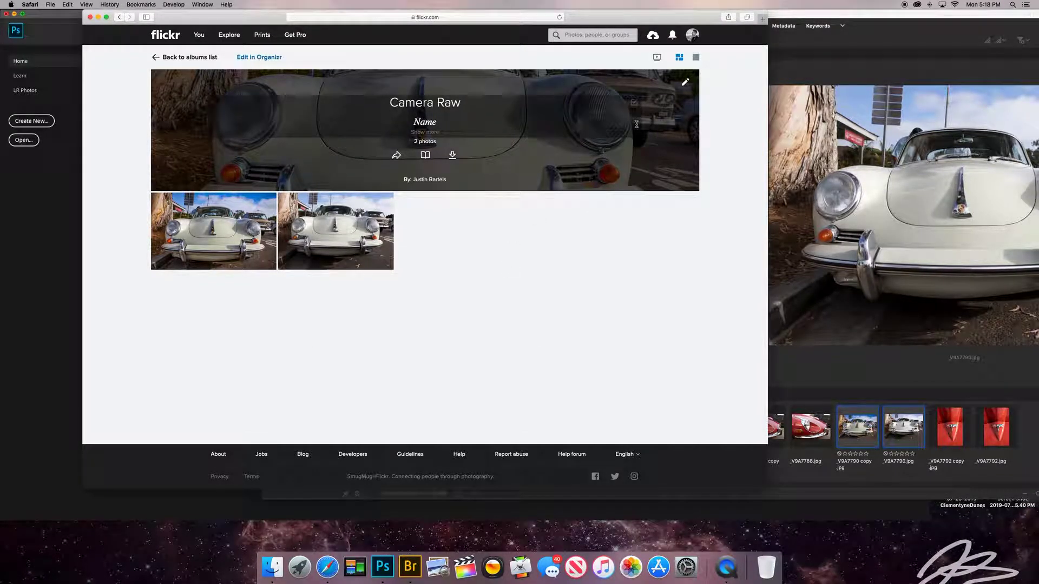
# Search Flickr people for the account owner's name.
pyautogui.click(590, 34)
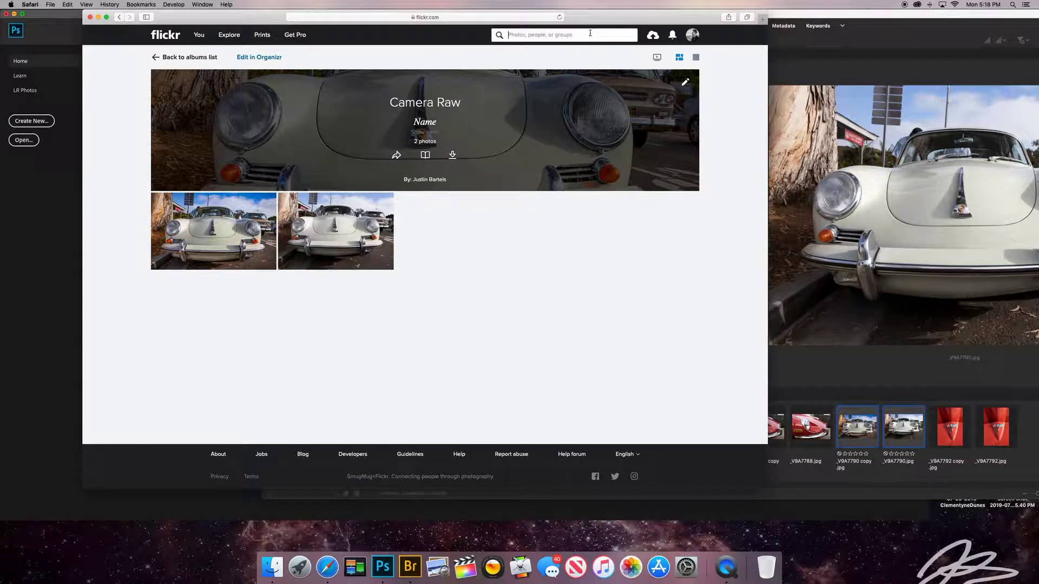
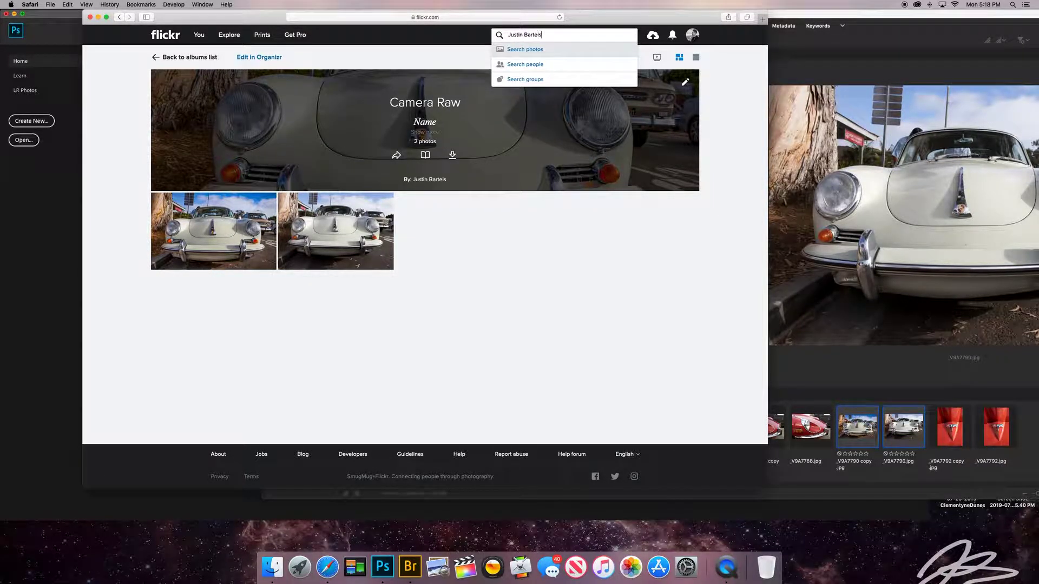
pyautogui.click(526, 64)
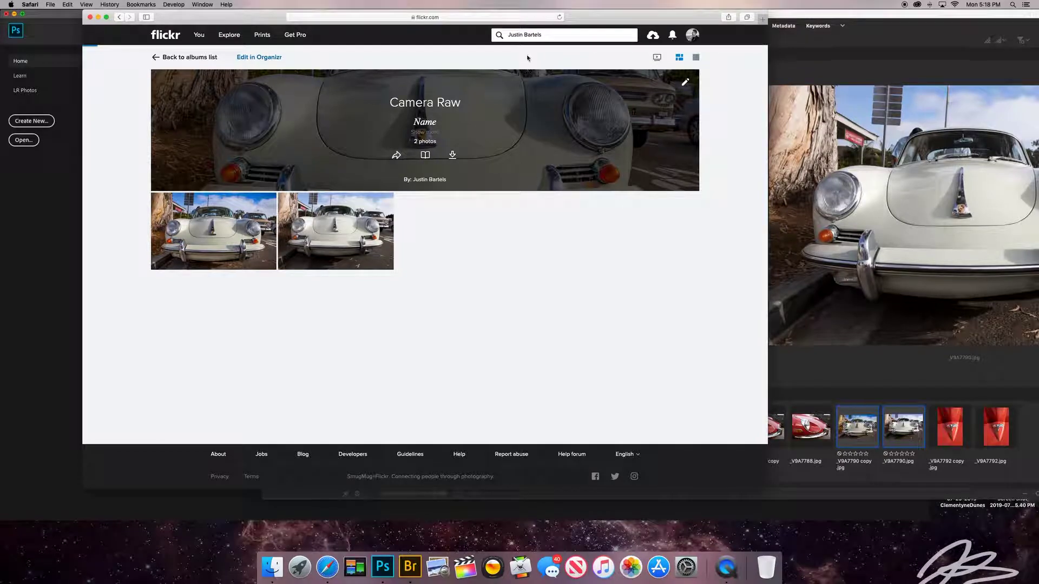